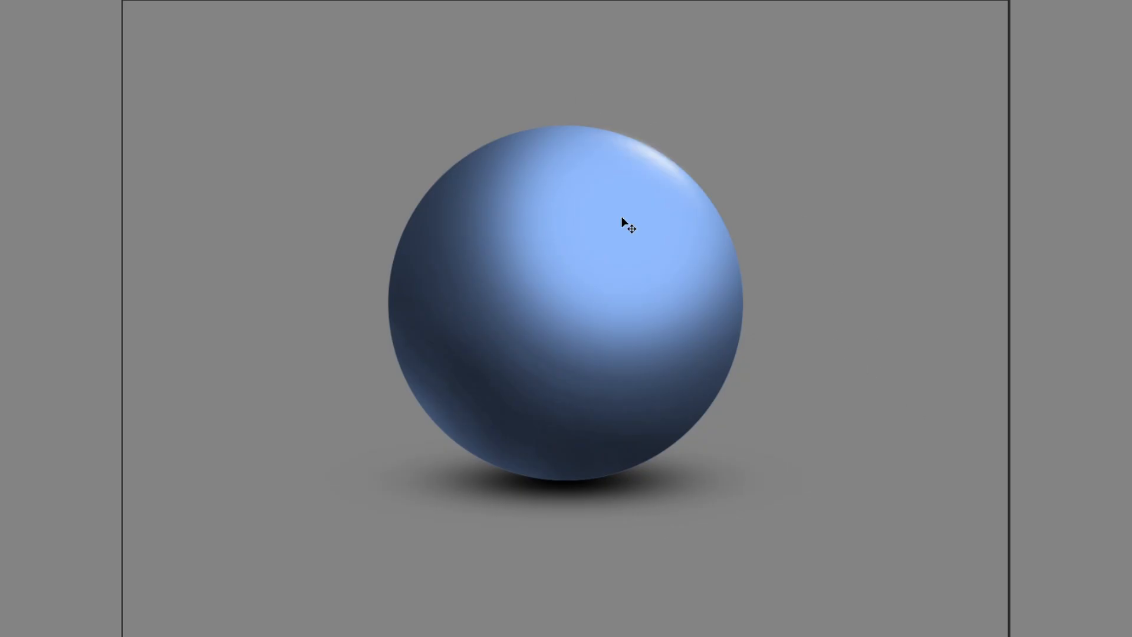
Remove the finished sphere's shading and ground shadow so only the flat blue circle is left.
{"action": "key", "text": "ctrl+z"}
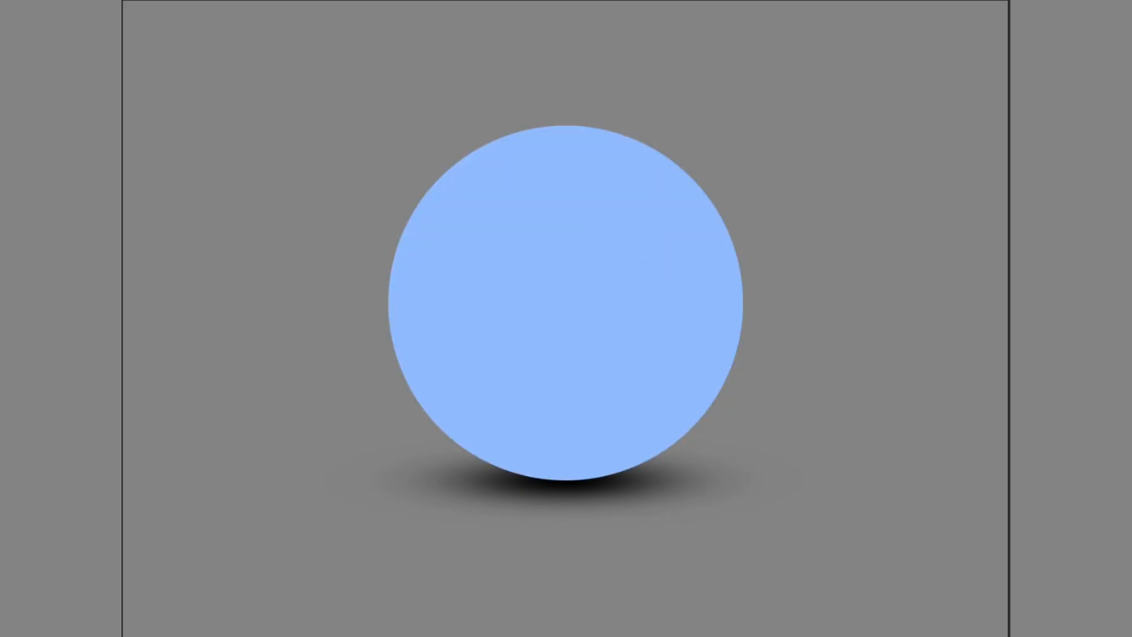
{"action": "key", "text": "ctrl+z"}
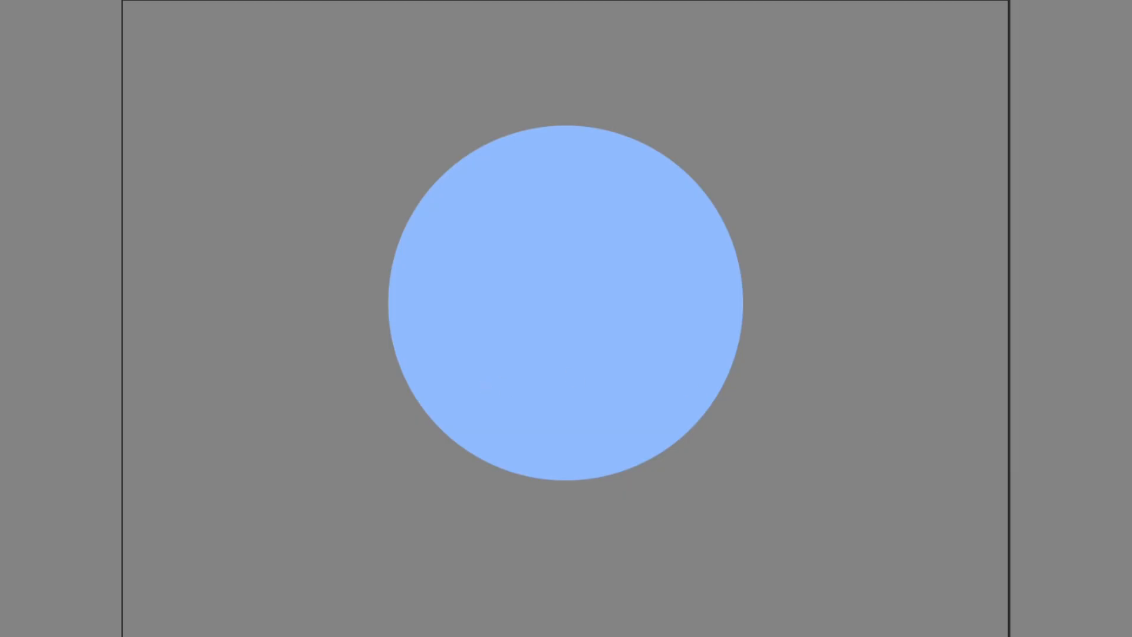
Set the brush size to 342 px with 0% hardness.
{"action": "left_click_drag", "start_coordinate": [947, 431], "coordinate": [864, 456]}
{"action": "key", "text": "Return"}
{"action": "right_click", "coordinate": [805, 400]}
{"action": "left_click_drag", "start_coordinate": [653, 336], "coordinate": [636, 339]}
{"action": "left_click_drag", "start_coordinate": [733, 288], "coordinate": [739, 292]}
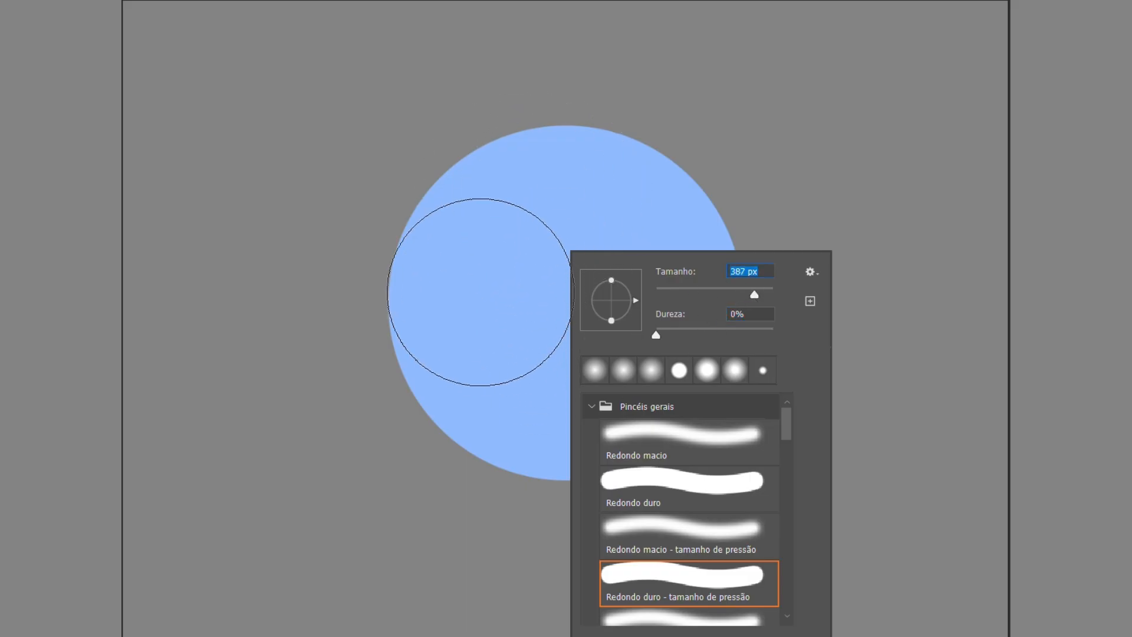
{"action": "mouse_move", "coordinate": [748, 293]}
{"action": "left_mouse_down"}
{"action": "mouse_move", "coordinate": [642, 287]}
{"action": "mouse_move", "coordinate": [619, 300]}
{"action": "left_mouse_up"}
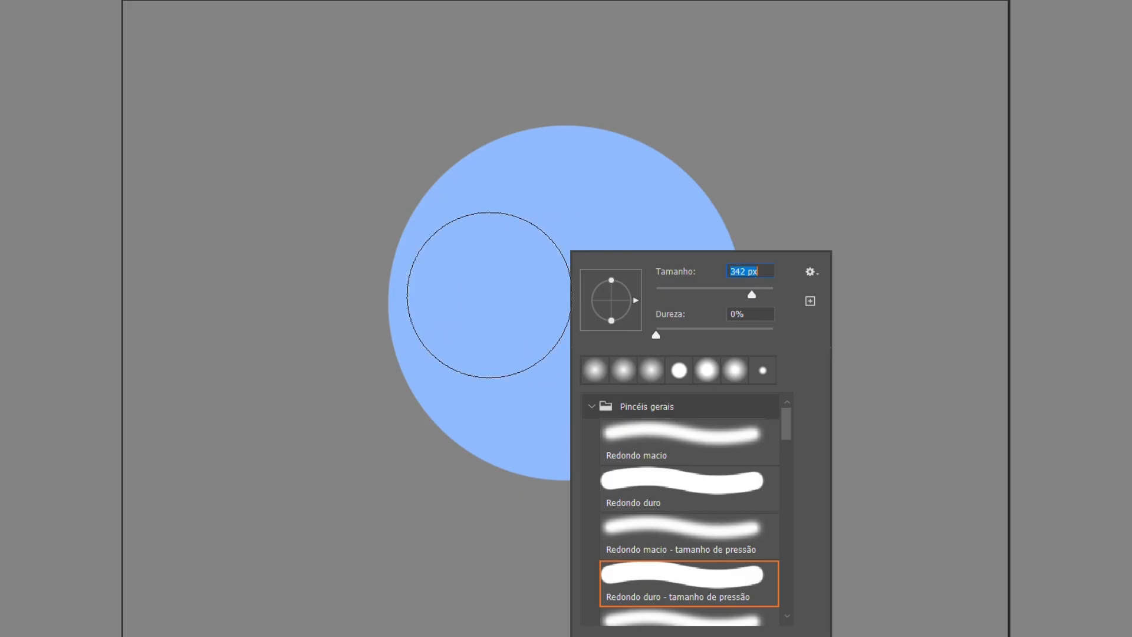
{"action": "key", "text": "Return"}
Paint one soft black dab with the Brush tool over the lower edge of the blue circle.
{"action": "key", "text": "v"}
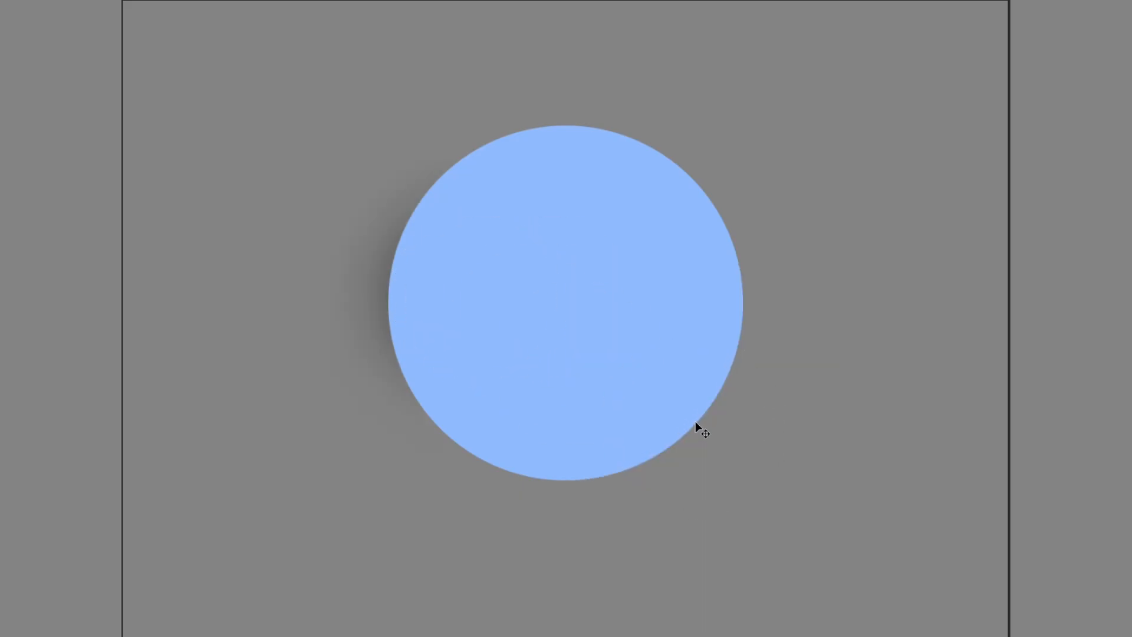
{"action": "key", "text": "b"}
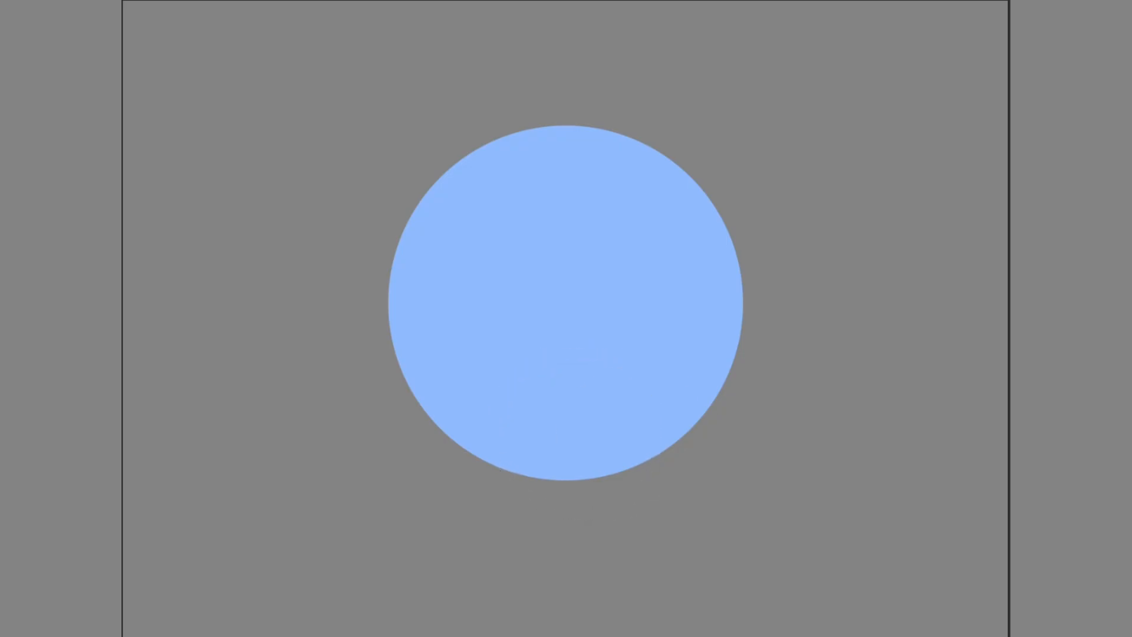
{"action": "left_click", "coordinate": [565, 451]}
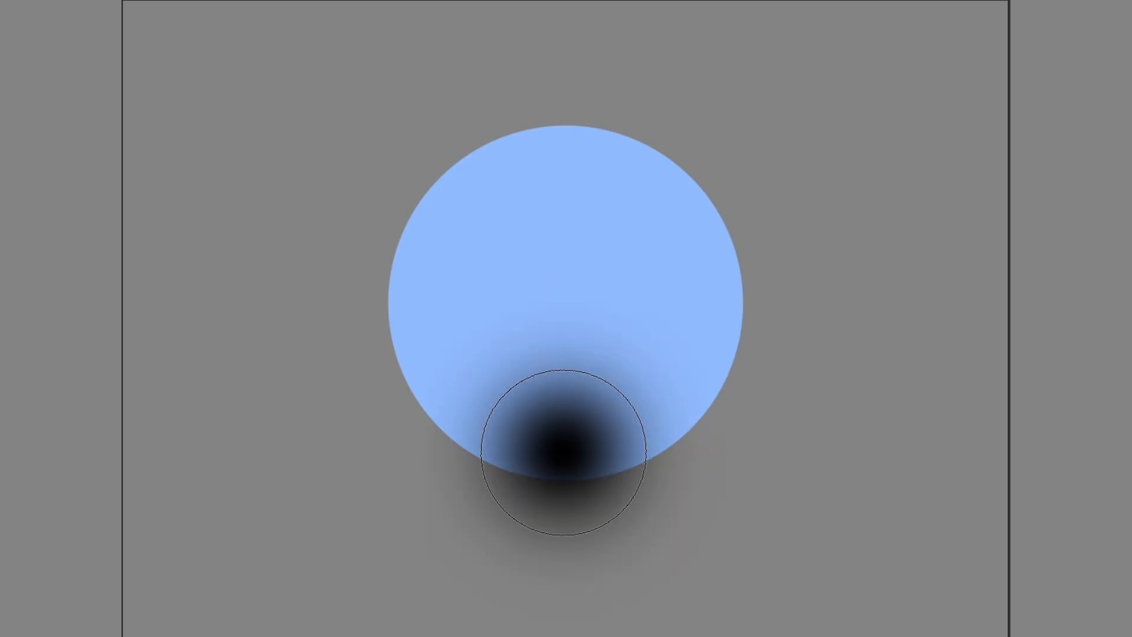
Squash the black dab into a flat, wide ellipse centred on the circle's lowest point.
{"action": "key", "text": "v"}
{"action": "left_click_drag", "start_coordinate": [563, 280], "coordinate": [551, 410]}
{"action": "left_click_drag", "start_coordinate": [575, 454], "coordinate": [578, 483]}
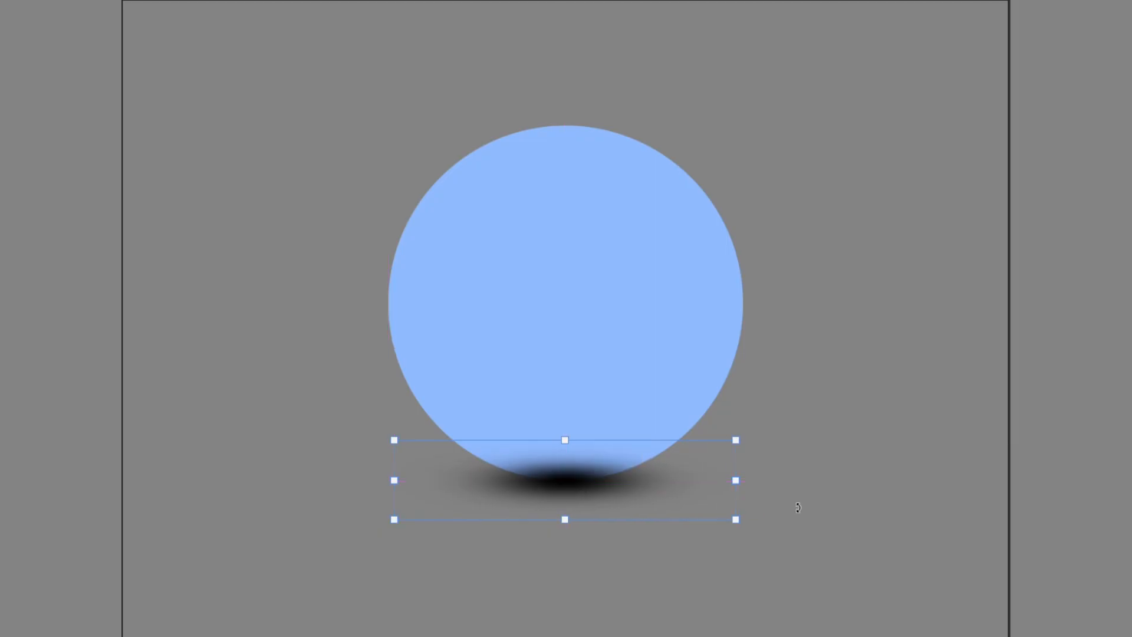
{"action": "key", "text": "Return"}
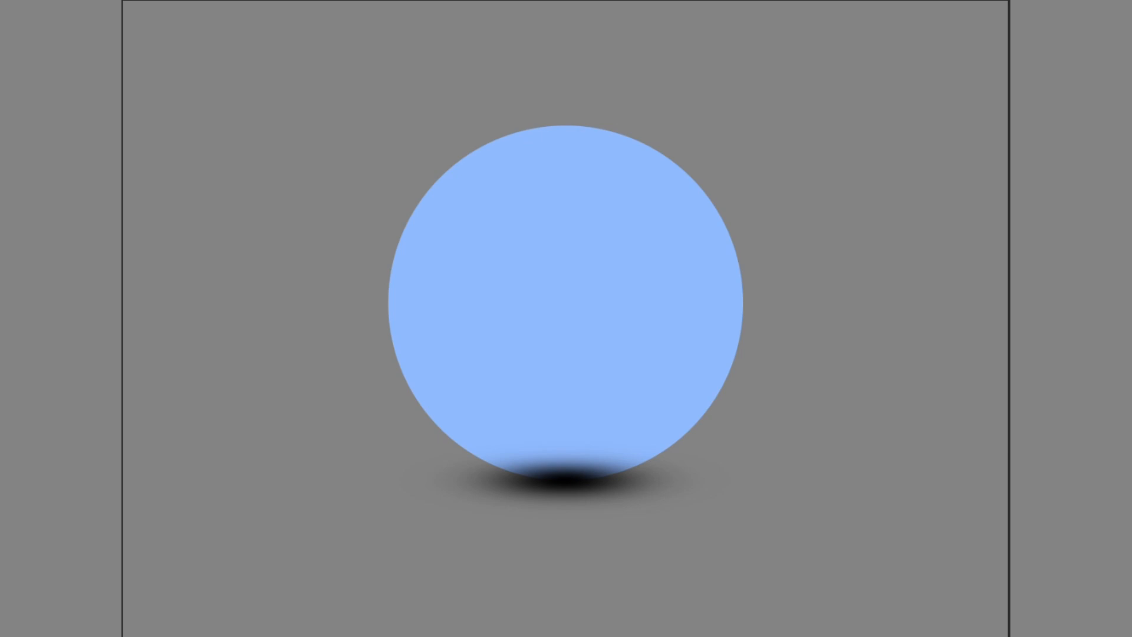
Move the shadow layer behind the blue circle and slightly reduce its opacity.
{"action": "key", "text": "ctrl+bracketleft"}
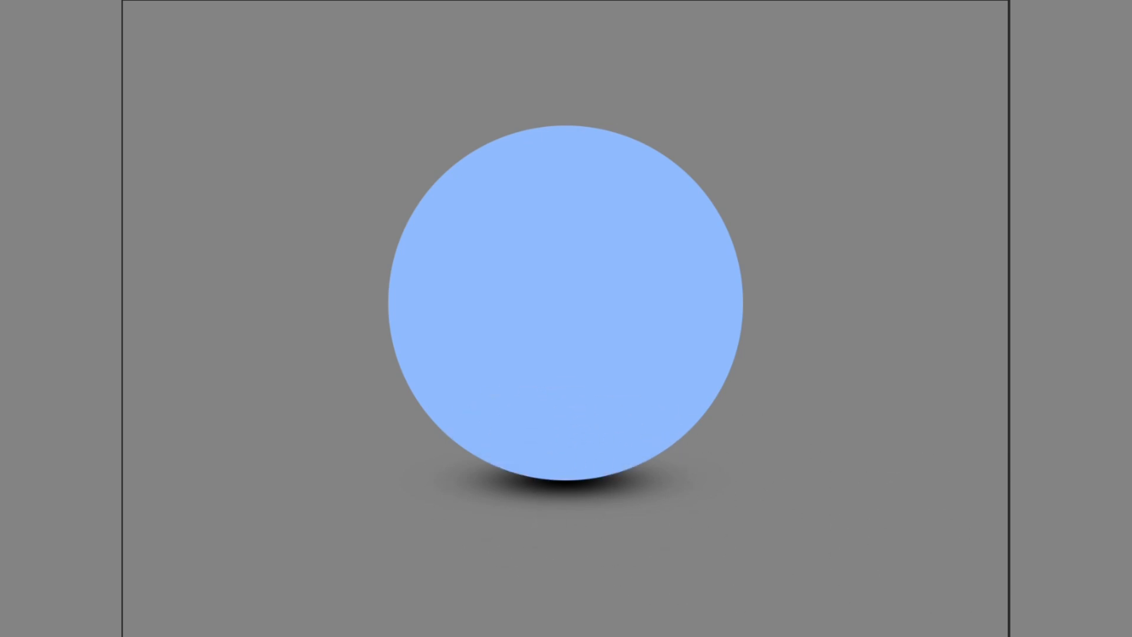
{"action": "key", "text": "7"}
{"action": "key", "text": "5"}
{"action": "key", "text": "7"}
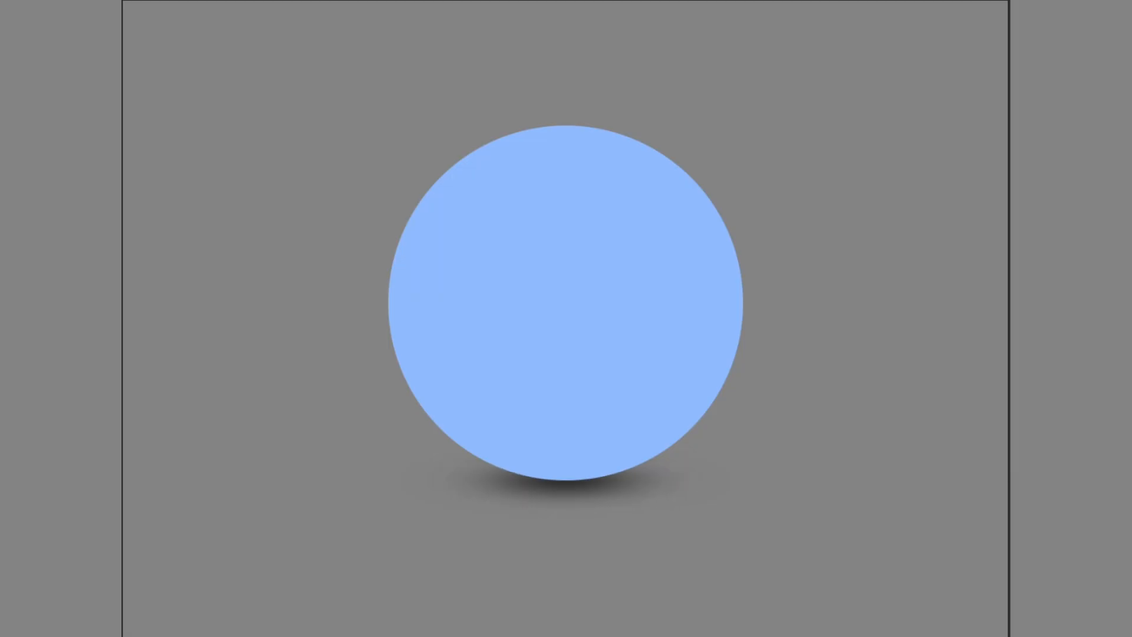
{"action": "key", "text": "9"}
{"action": "key", "text": "8"}
Stretch the ground shadow horizontally on both sides so it extends beyond the circle's width.
{"action": "key", "text": "ctrl+t"}
{"action": "left_click_drag", "start_coordinate": [736, 481], "coordinate": [794, 484]}
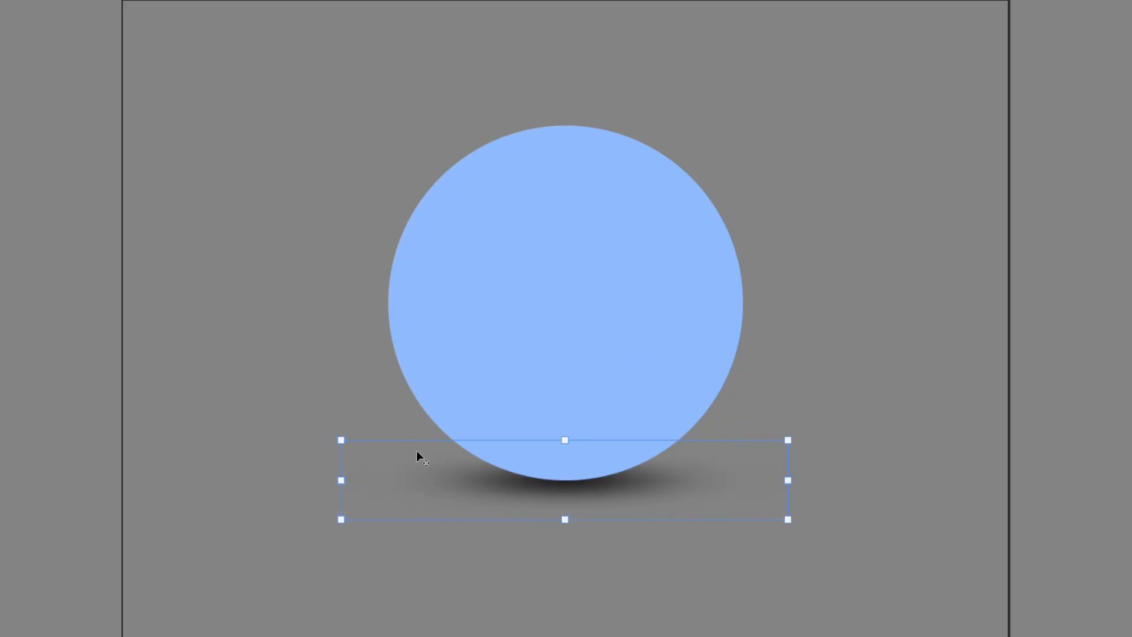
{"action": "mouse_move", "coordinate": [789, 479]}
{"action": "left_mouse_down"}
{"action": "mouse_move", "coordinate": [798, 480]}
{"action": "mouse_move", "coordinate": [784, 480]}
{"action": "left_mouse_up"}
{"action": "left_click", "coordinate": [941, 502]}
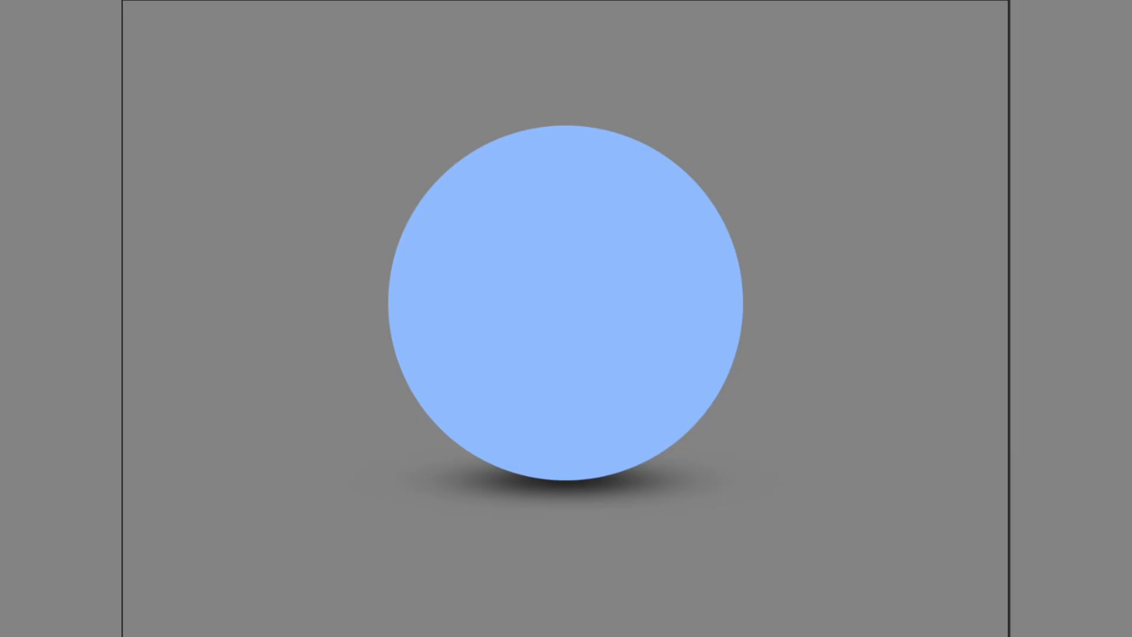
Fill the circular selection over the blue circle with black and deselect.
{"action": "key", "text": "ctrl+shift+d"}
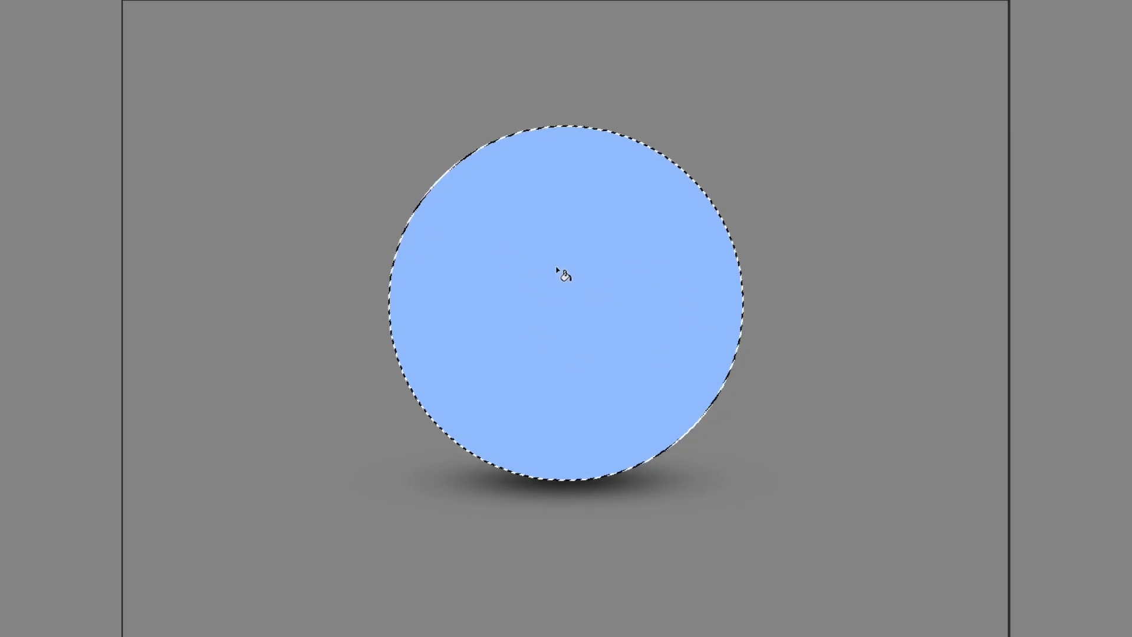
{"action": "key", "text": "alt+BackSpace"}
{"action": "key", "text": "ctrl+d"}
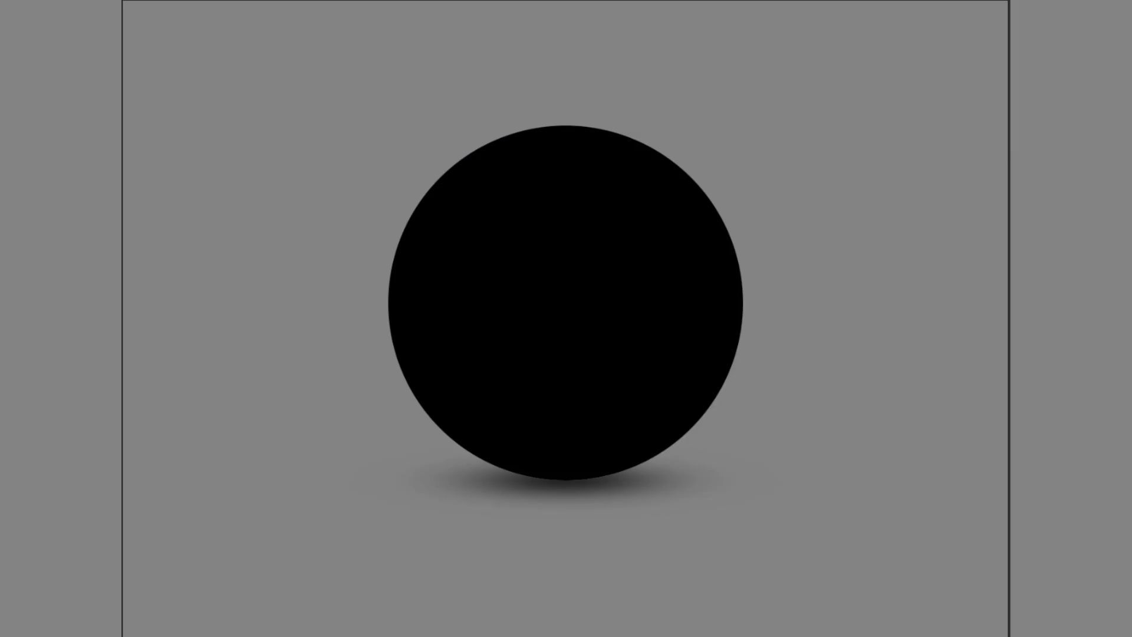
Set the soft round eraser to 461 px and try erasing a highlight in the black fill's upper right area.
{"action": "right_click", "coordinate": [580, 251]}
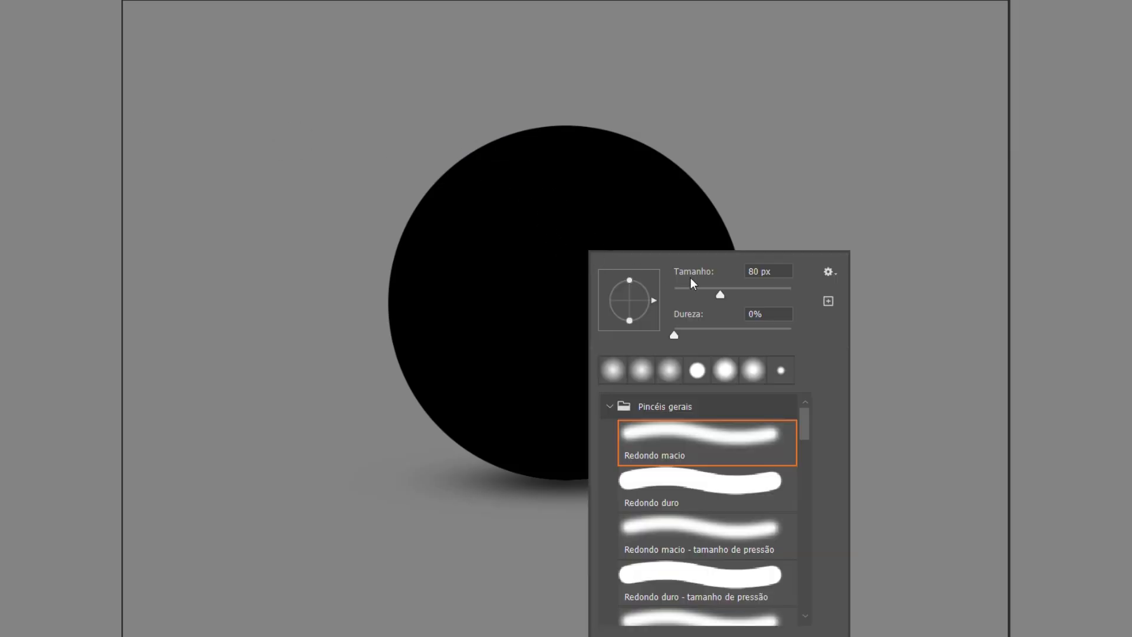
{"action": "left_click", "coordinate": [759, 291]}
{"action": "left_click", "coordinate": [777, 291]}
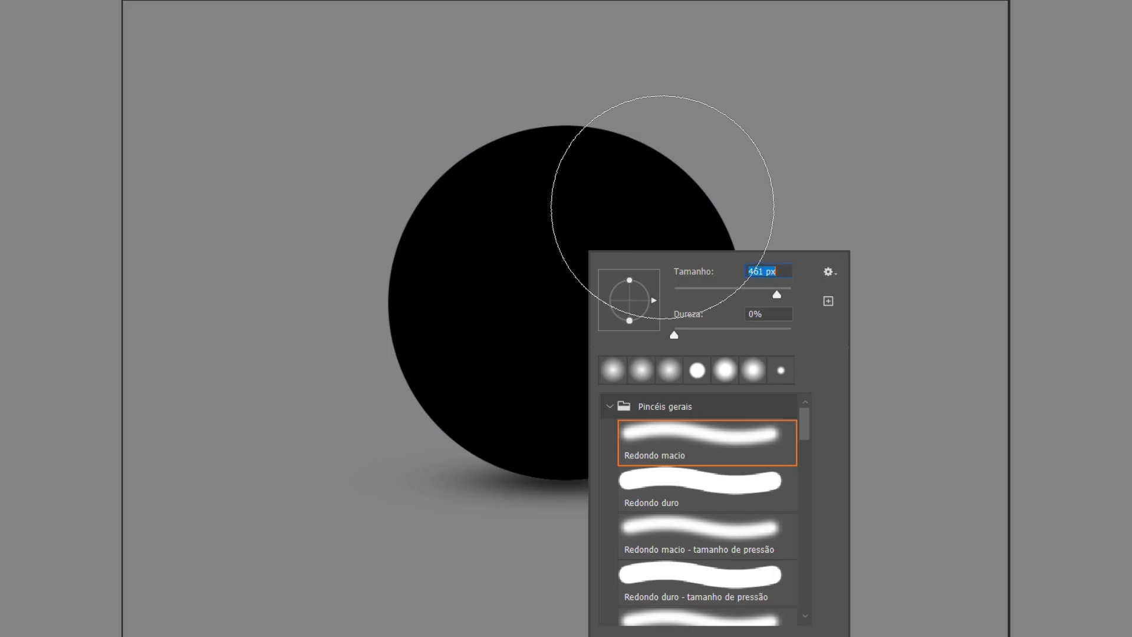
{"action": "left_click", "coordinate": [636, 237]}
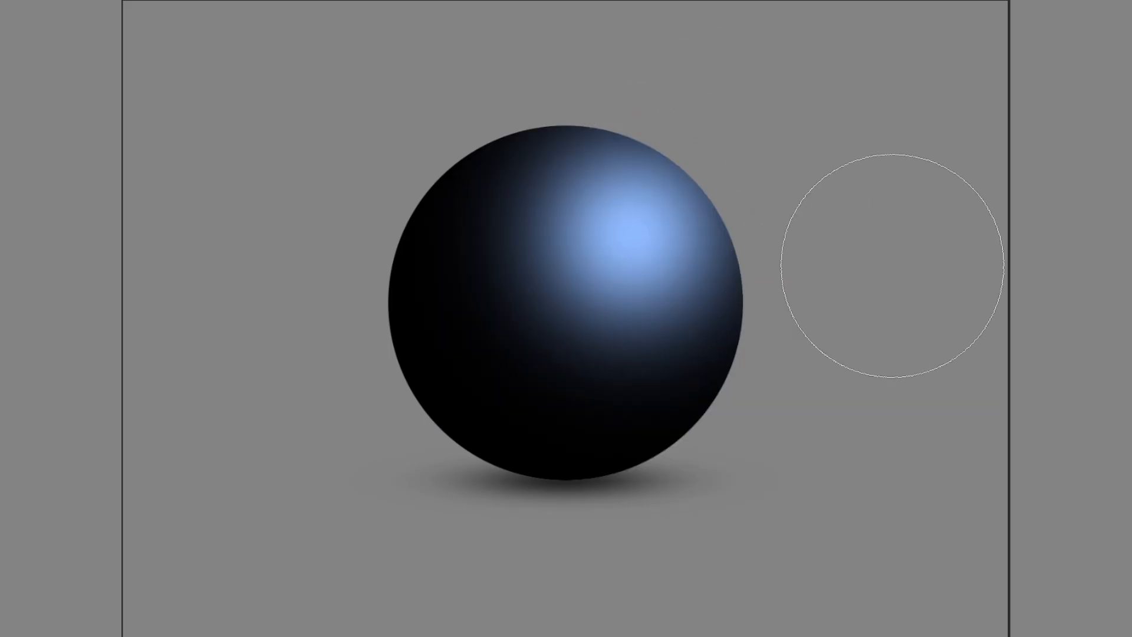
{"action": "key", "text": "ctrl+z"}
{"action": "left_click", "coordinate": [601, 239]}
{"action": "key", "text": "ctrl+z"}
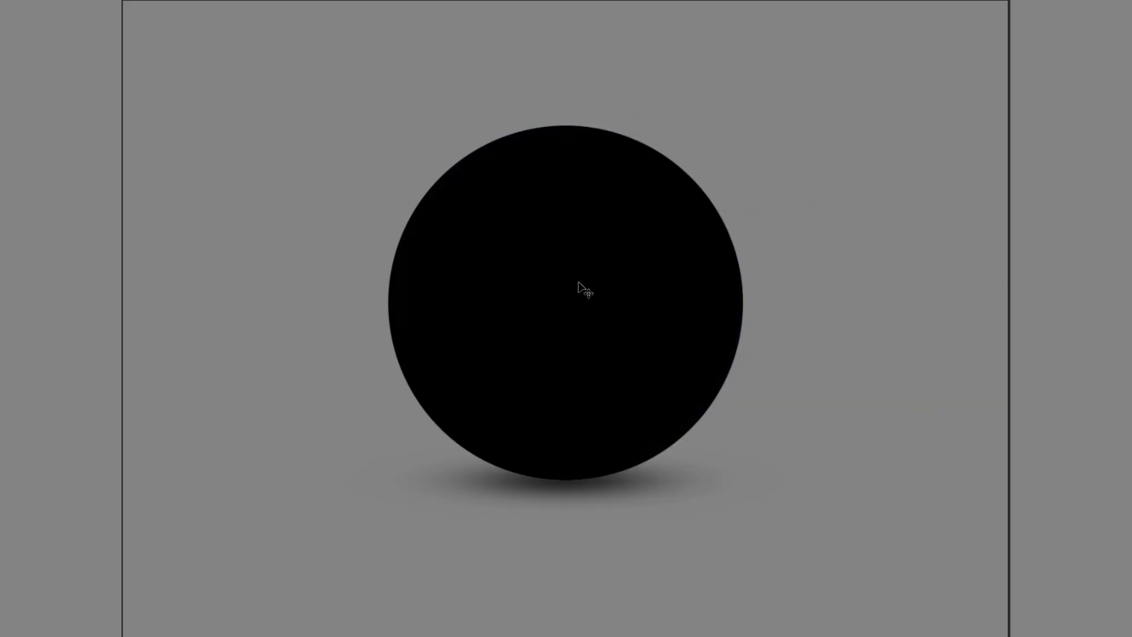
Try single 461 px eraser dabs near the sphere's centre and outside its upper right edge, undoing each one.
{"action": "left_click", "coordinate": [577, 282]}
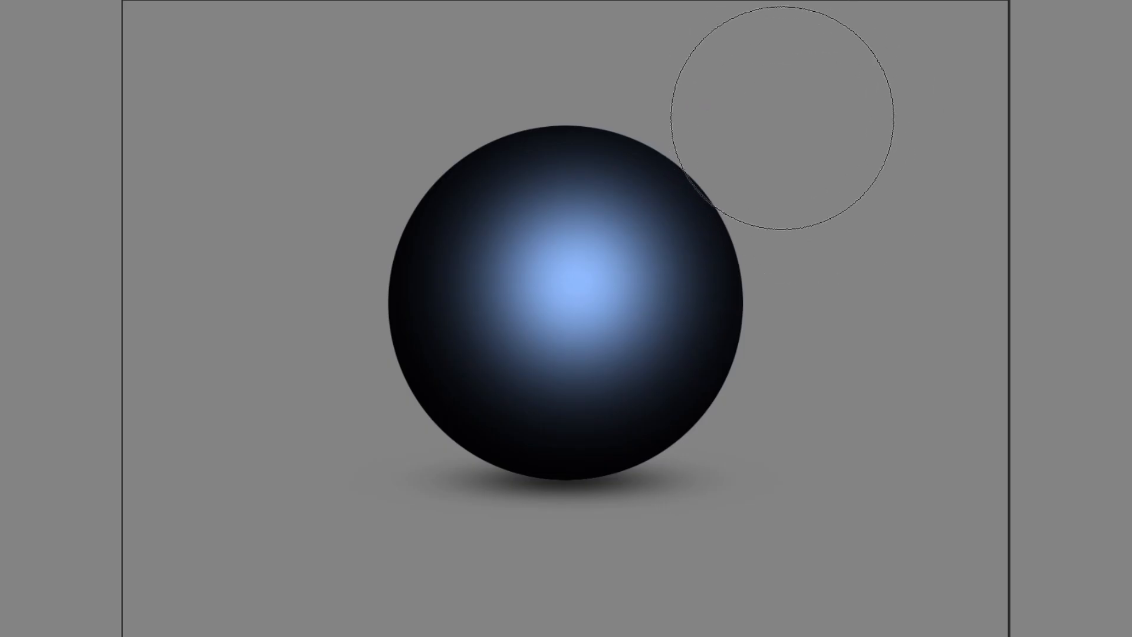
{"action": "key", "text": "ctrl+z"}
{"action": "left_click", "coordinate": [733, 126]}
{"action": "key", "text": "ctrl+z"}
{"action": "left_click", "coordinate": [610, 177]}
{"action": "key", "text": "ctrl+z"}
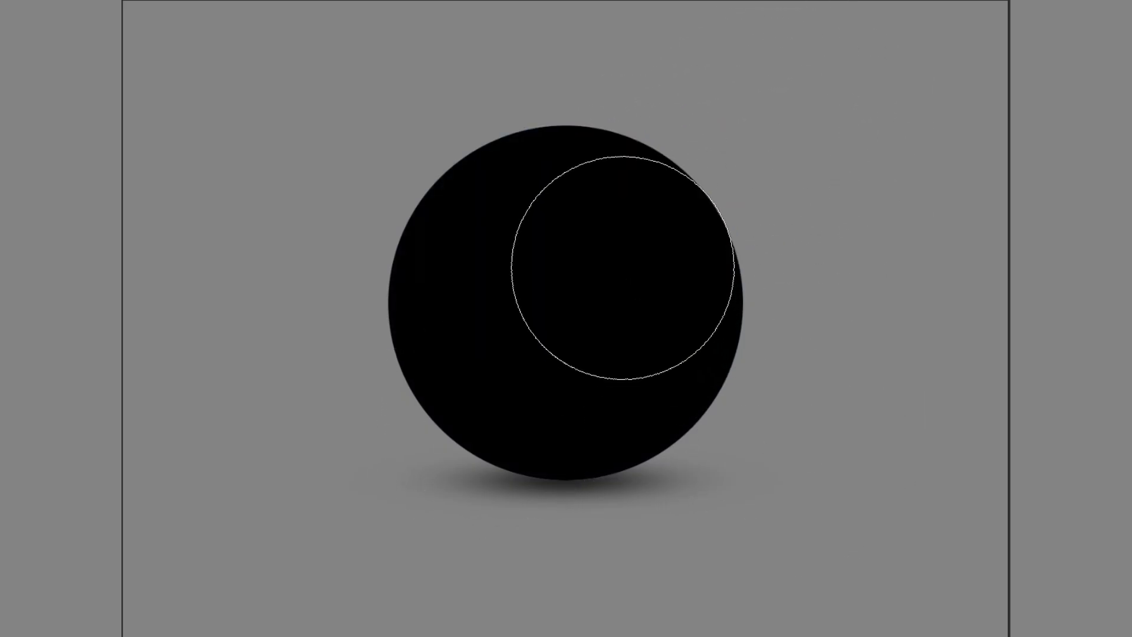
{"action": "left_click", "coordinate": [591, 246]}
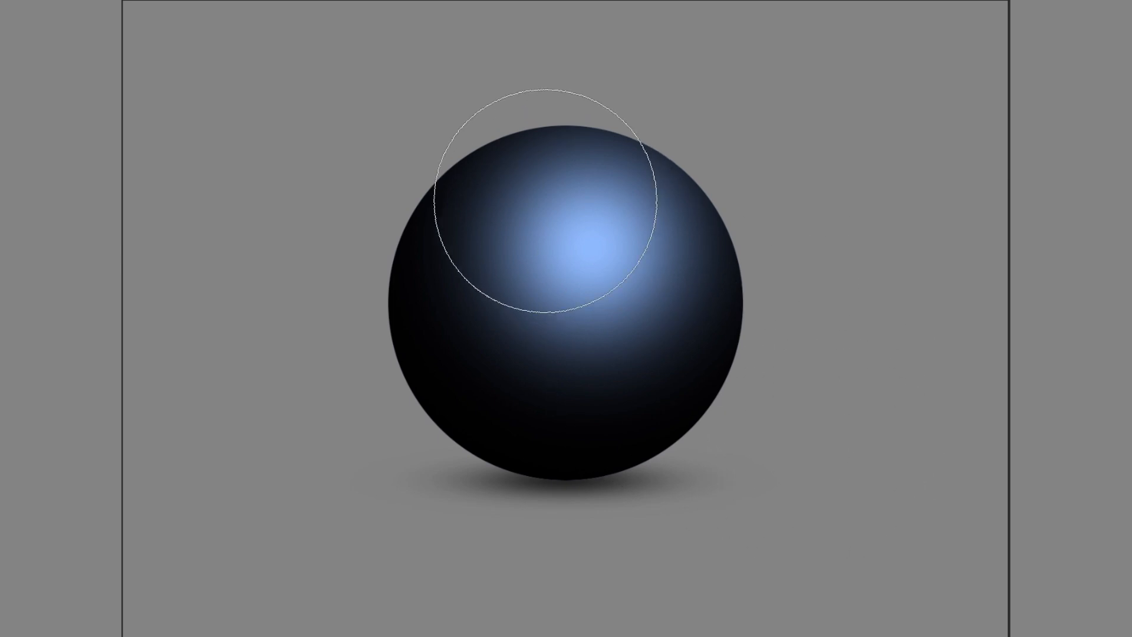
{"action": "key", "text": "ctrl+z"}
Try further 461 px eraser dabs at the sphere's top, left side and upper right, undoing each one.
{"action": "left_click", "coordinate": [559, 216]}
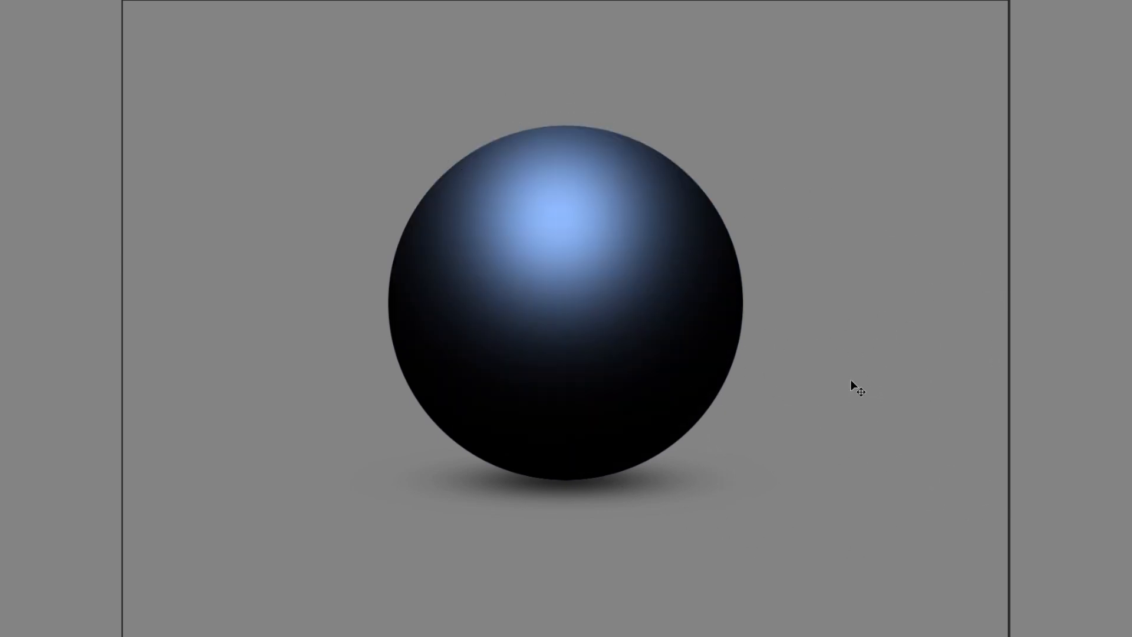
{"action": "left_click", "coordinate": [472, 291]}
{"action": "key", "text": "ctrl+z"}
{"action": "key", "text": "ctrl+z"}
{"action": "left_click", "coordinate": [610, 252]}
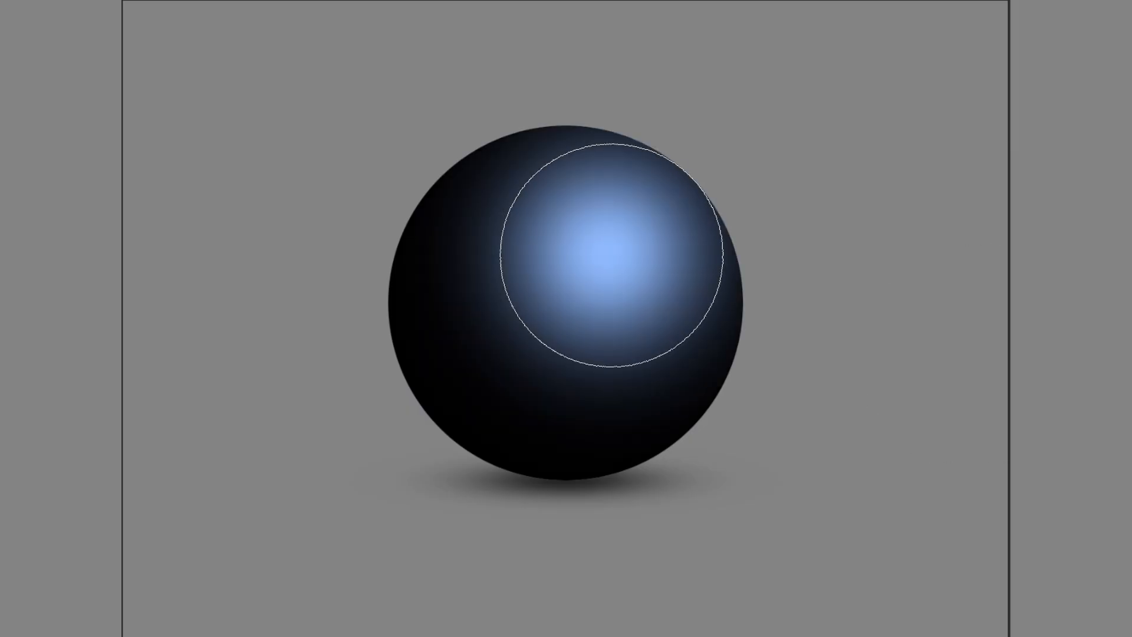
{"action": "key", "text": "ctrl+z"}
{"action": "left_click", "coordinate": [632, 211]}
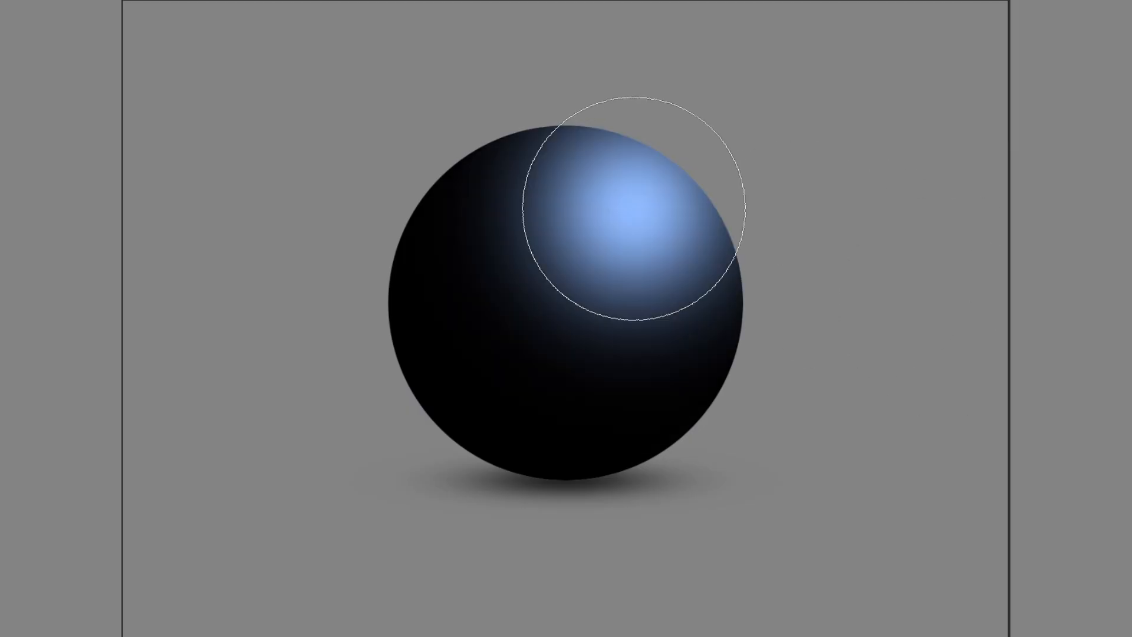
{"action": "key", "text": "ctrl+z"}
Set the eraser size to 600 px and erase one soft highlight in the sphere's upper right area.
{"action": "right_click", "coordinate": [654, 215]}
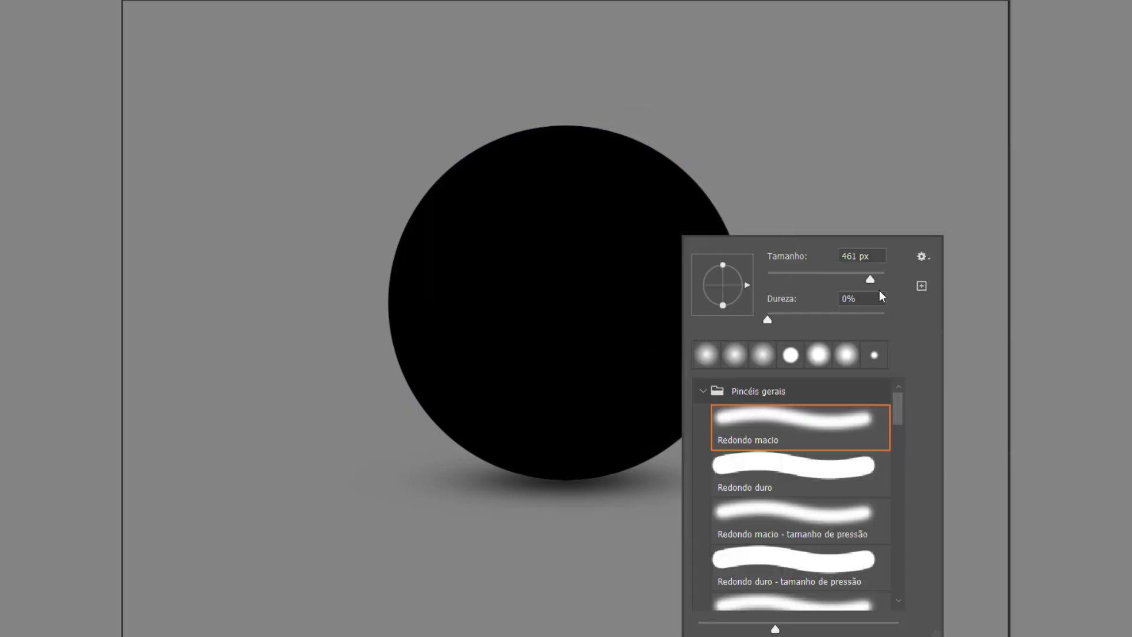
{"action": "left_click_drag", "start_coordinate": [872, 281], "coordinate": [870, 277]}
{"action": "left_click", "coordinate": [875, 256]}
{"action": "double_click", "coordinate": [875, 255]}
{"action": "type", "text": "600"}
{"action": "left_click", "coordinate": [633, 188]}
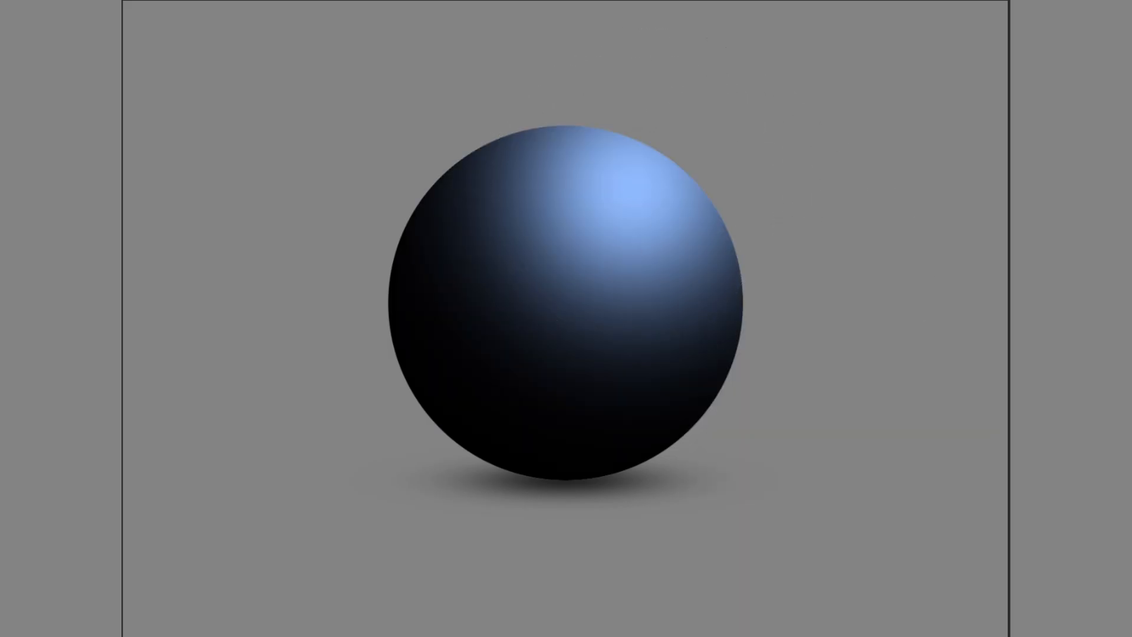
Try enlarging the highlight with extra 600 px eraser strokes, undoing them back to the single dab.
{"action": "left_click_drag", "start_coordinate": [644, 211], "coordinate": [624, 187]}
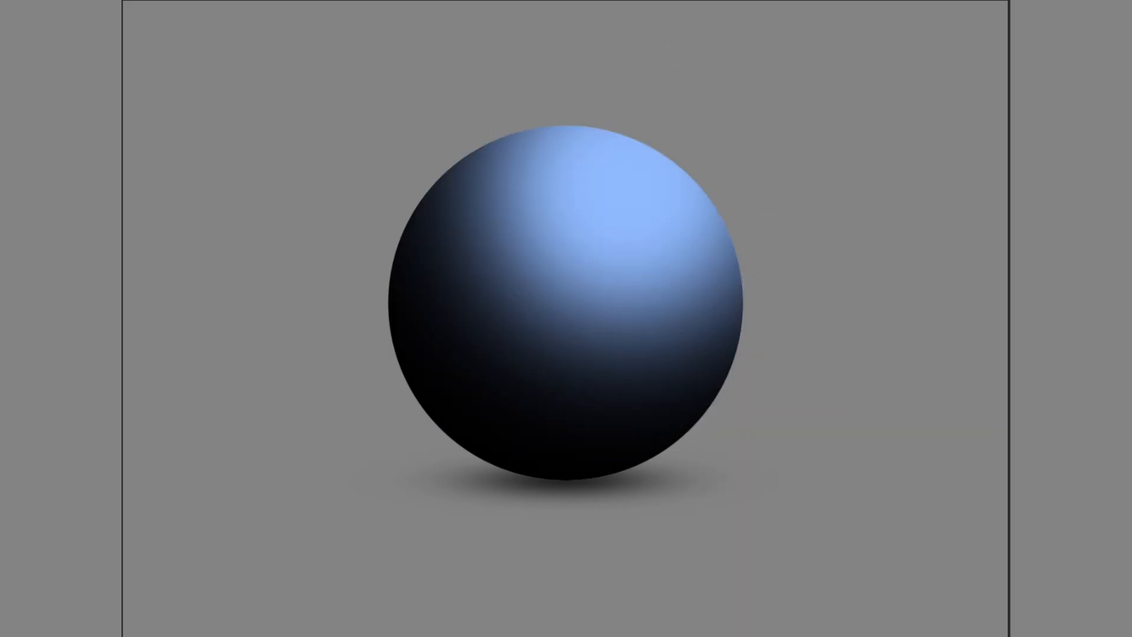
{"action": "key", "text": "ctrl+z"}
{"action": "key", "text": "ctrl+z"}
{"action": "key", "text": "ctrl+z"}
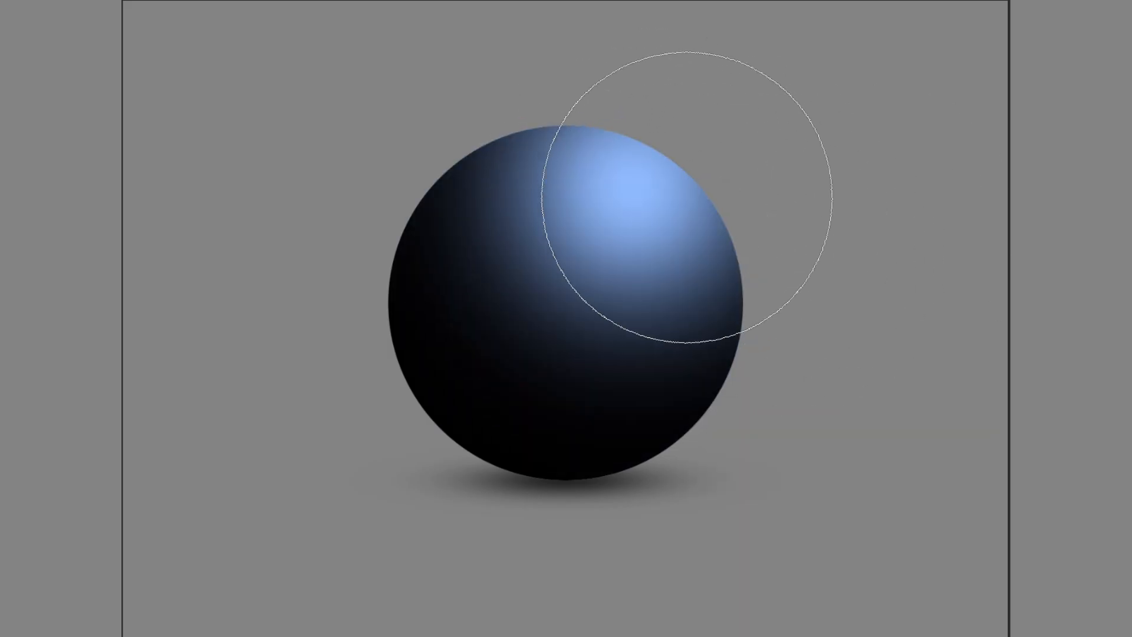
{"action": "key", "text": "ctrl+z"}
{"action": "key", "text": "ctrl+z"}
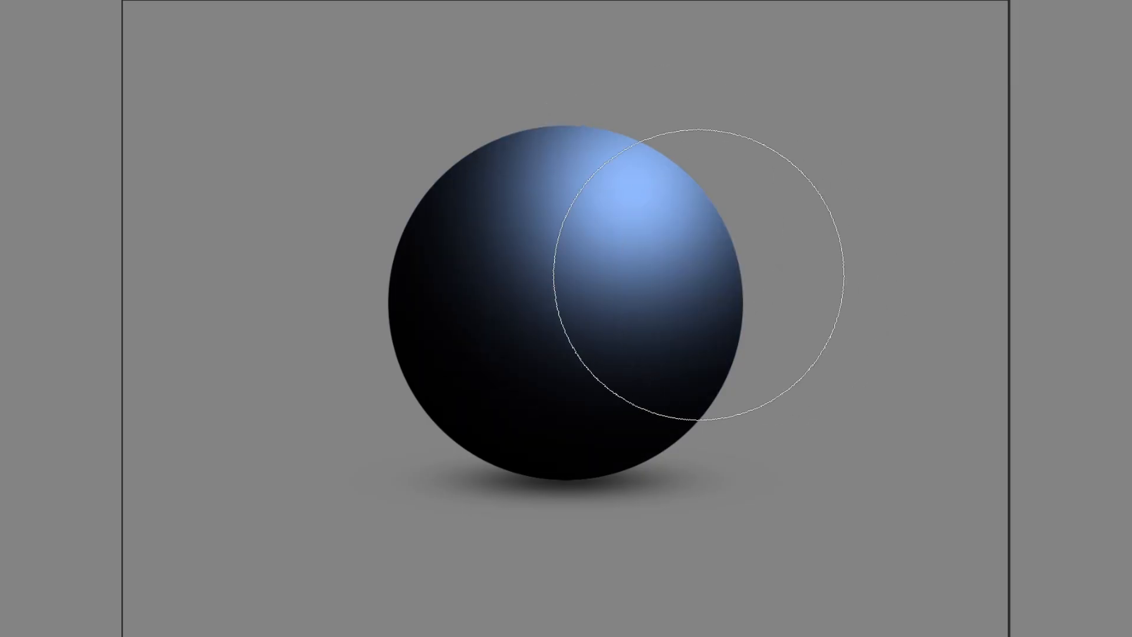
Set the eraser size to 450 px and brighten the upper right highlight with another dab.
{"action": "right_click", "coordinate": [699, 274]}
{"action": "double_click", "coordinate": [872, 270]}
{"action": "type", "text": "400"}
{"action": "key", "text": "Return"}
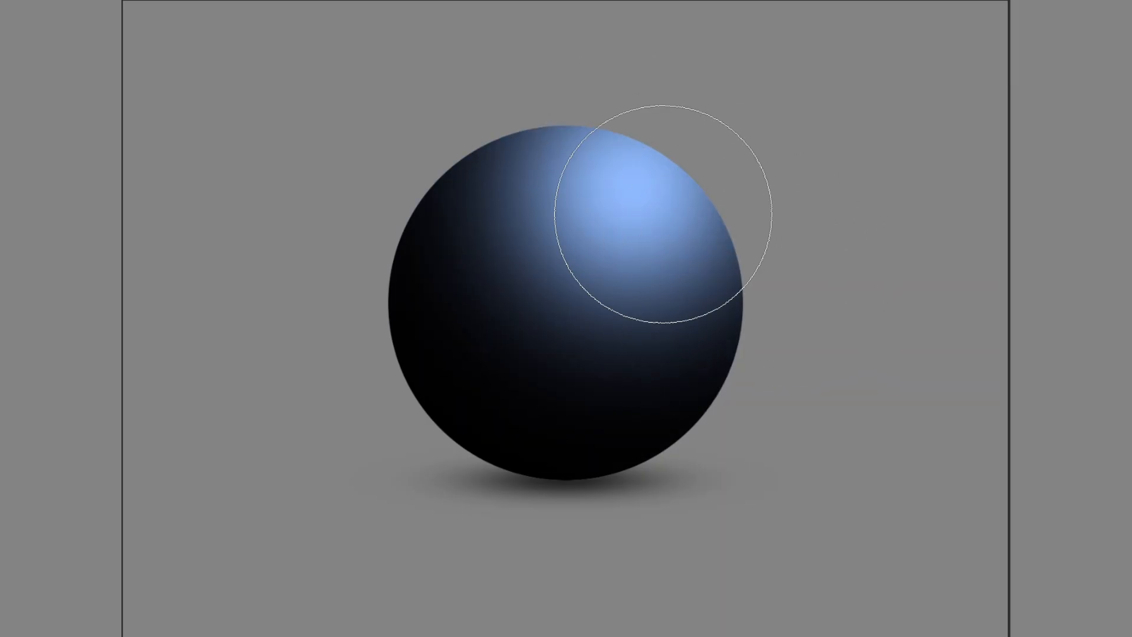
{"action": "left_click", "coordinate": [638, 193]}
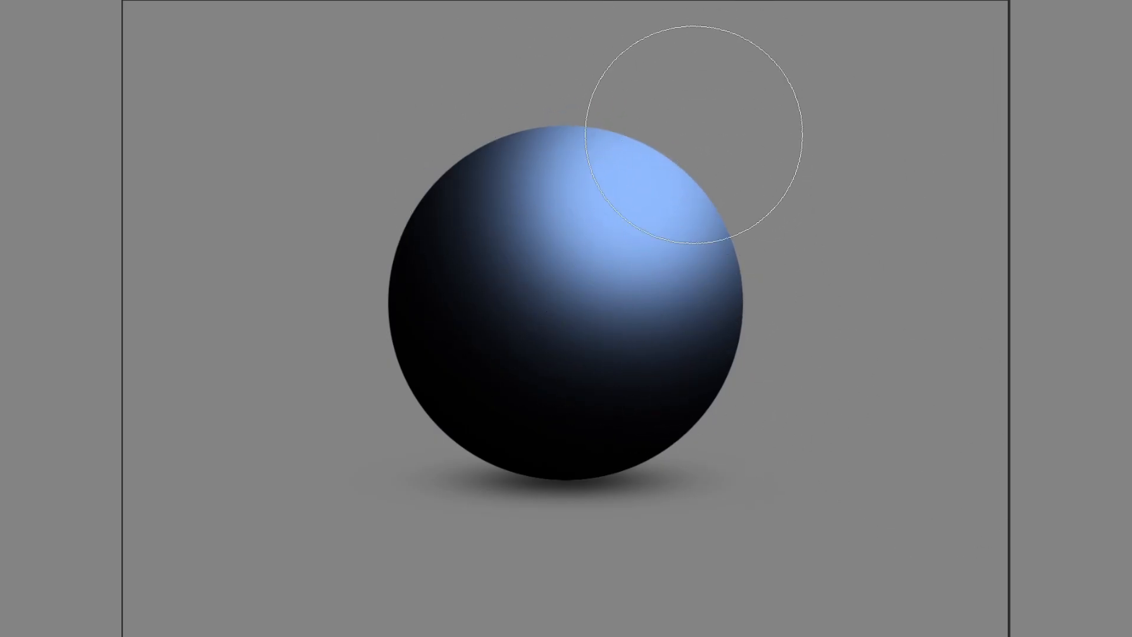
Adjust the eraser size and lighten the black shading so it turns translucent dark blue.
{"action": "right_click", "coordinate": [694, 135]}
{"action": "left_click", "coordinate": [785, 207]}
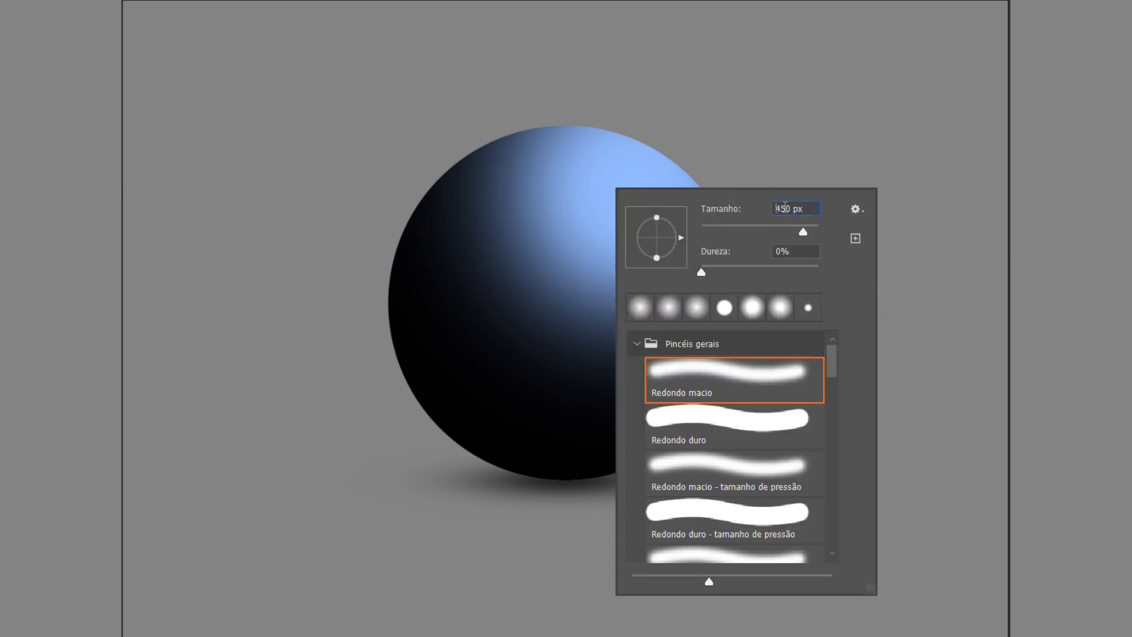
{"action": "key", "text": "ctrl+a"}
{"action": "key", "text": "Return"}
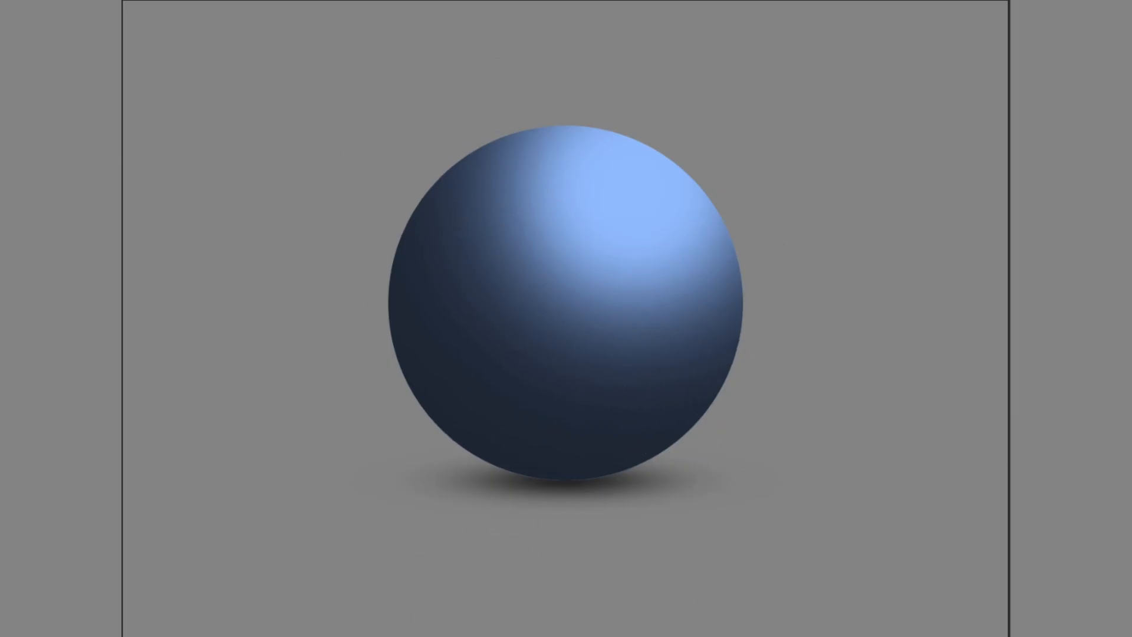
Choose the tapered Redondo duro brush and draw a black arrow toward the sphere from the upper right, labelled "LUZ".
{"action": "key", "text": "v"}
{"action": "key", "text": "b"}
{"action": "right_click", "coordinate": [914, 407]}
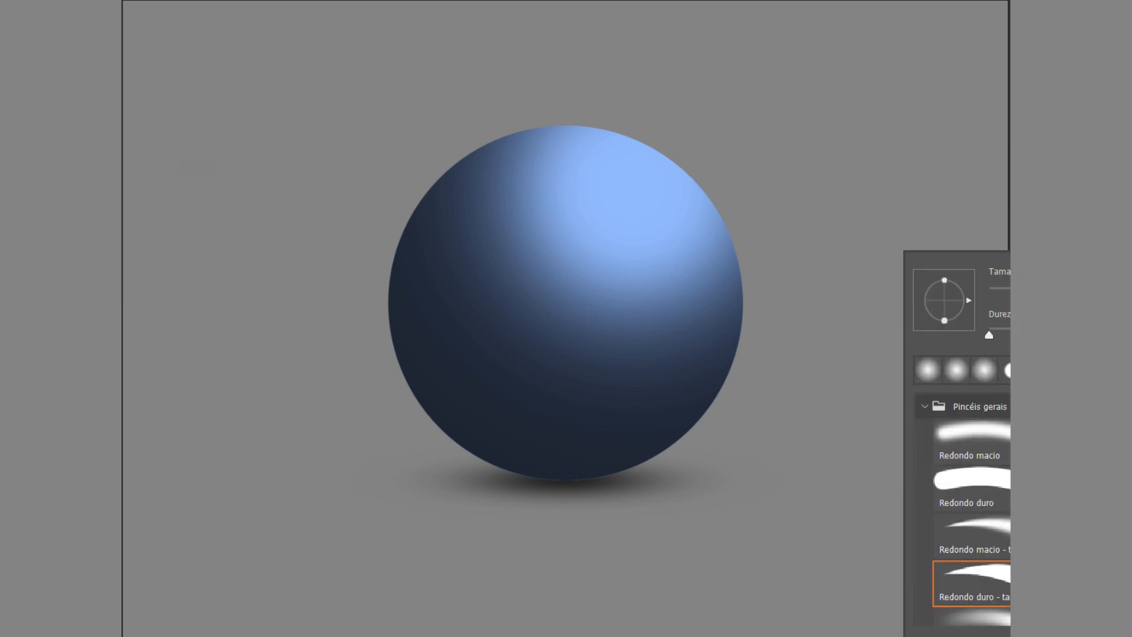
{"action": "left_click", "coordinate": [972, 584]}
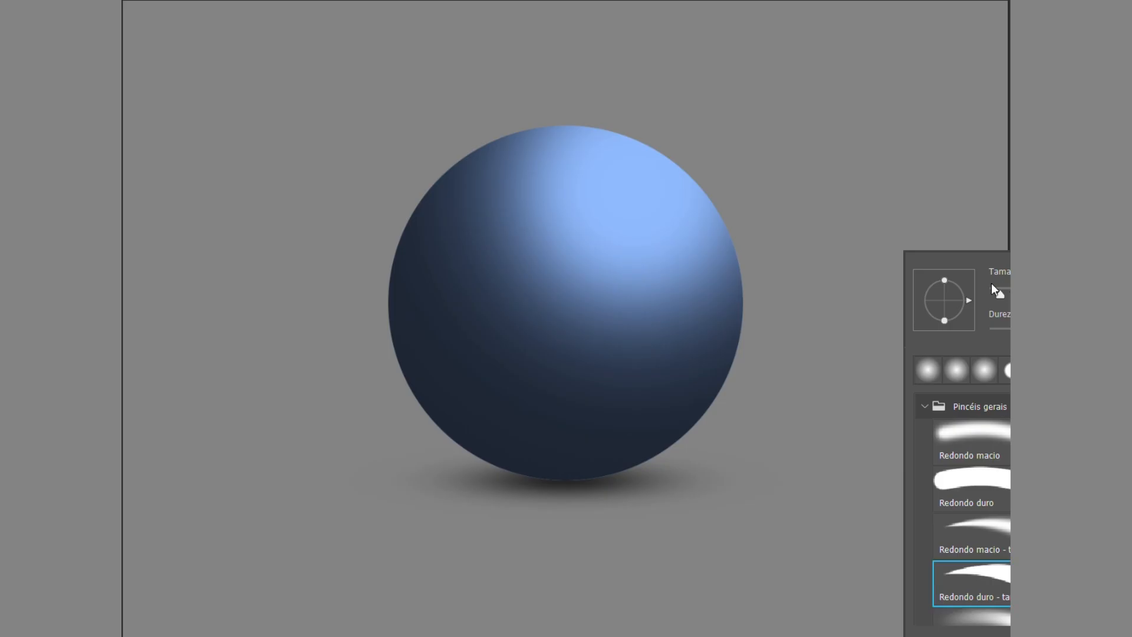
{"action": "left_click_drag", "start_coordinate": [890, 26], "coordinate": [783, 158]}
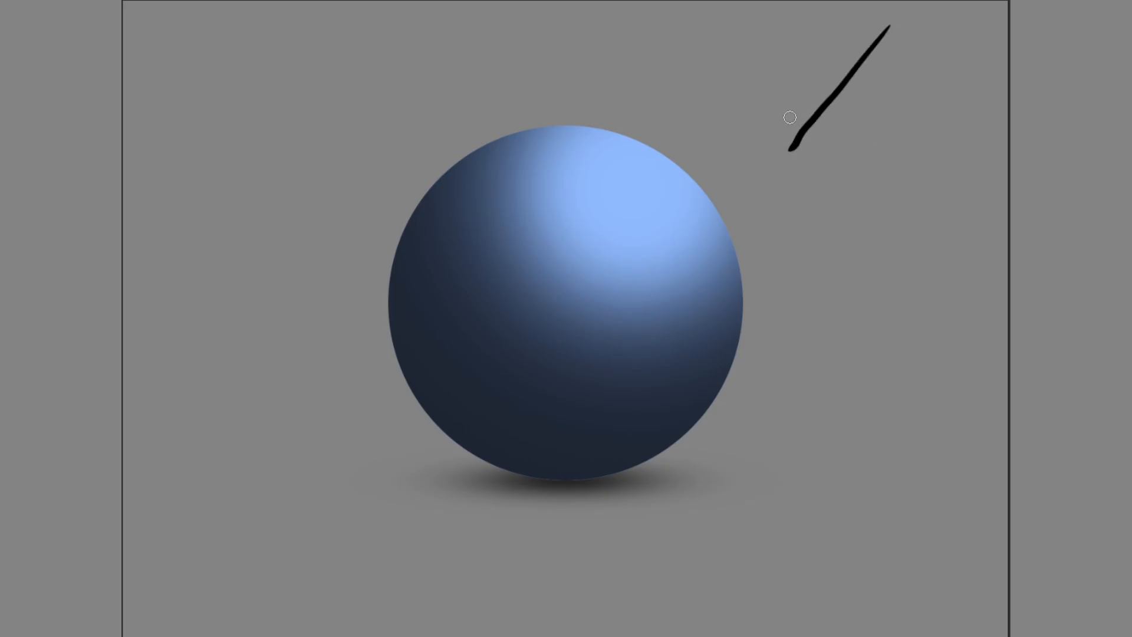
{"action": "left_click_drag", "start_coordinate": [790, 117], "coordinate": [820, 138]}
{"action": "mouse_move", "coordinate": [855, 101]}
{"action": "left_mouse_down"}
{"action": "mouse_move", "coordinate": [880, 123]}
{"action": "mouse_move", "coordinate": [901, 83]}
{"action": "mouse_move", "coordinate": [945, 110]}
{"action": "mouse_move", "coordinate": [945, 101]}
{"action": "left_mouse_up"}
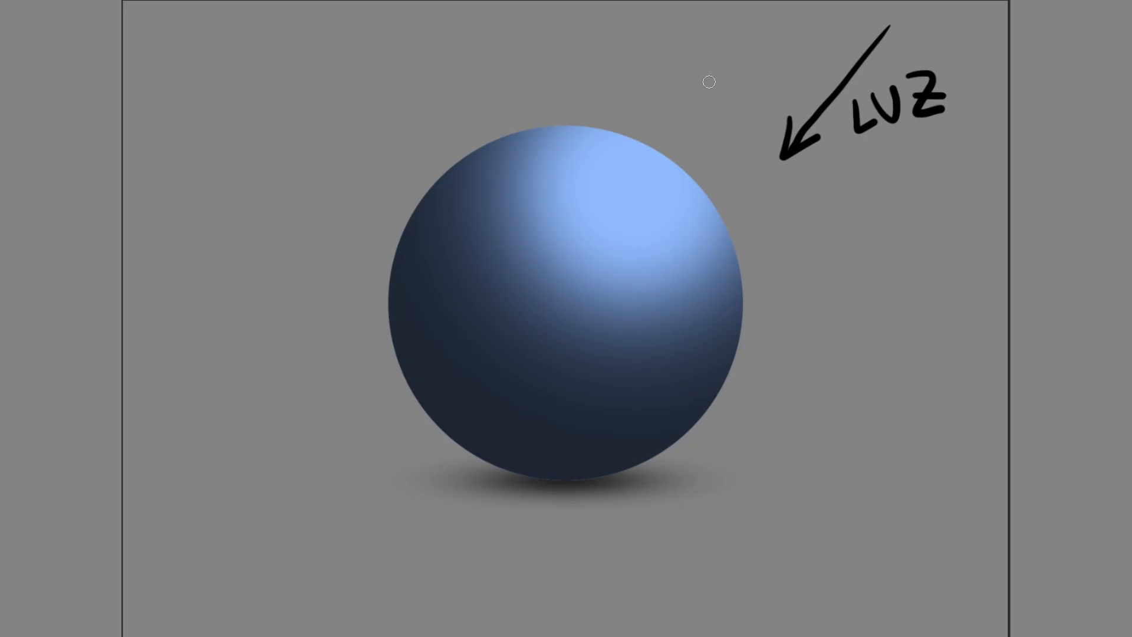
Draw three smaller black arrows pointing at the sphere's upper right edge beside the highlight.
{"action": "left_click_drag", "start_coordinate": [675, 69], "coordinate": [657, 149]}
{"action": "mouse_move", "coordinate": [640, 109]}
{"action": "left_mouse_down"}
{"action": "mouse_move", "coordinate": [678, 127]}
{"action": "mouse_move", "coordinate": [687, 169]}
{"action": "mouse_move", "coordinate": [717, 162]}
{"action": "left_mouse_up"}
{"action": "left_click_drag", "start_coordinate": [788, 179], "coordinate": [715, 216]}
{"action": "left_click_drag", "start_coordinate": [745, 180], "coordinate": [759, 219]}
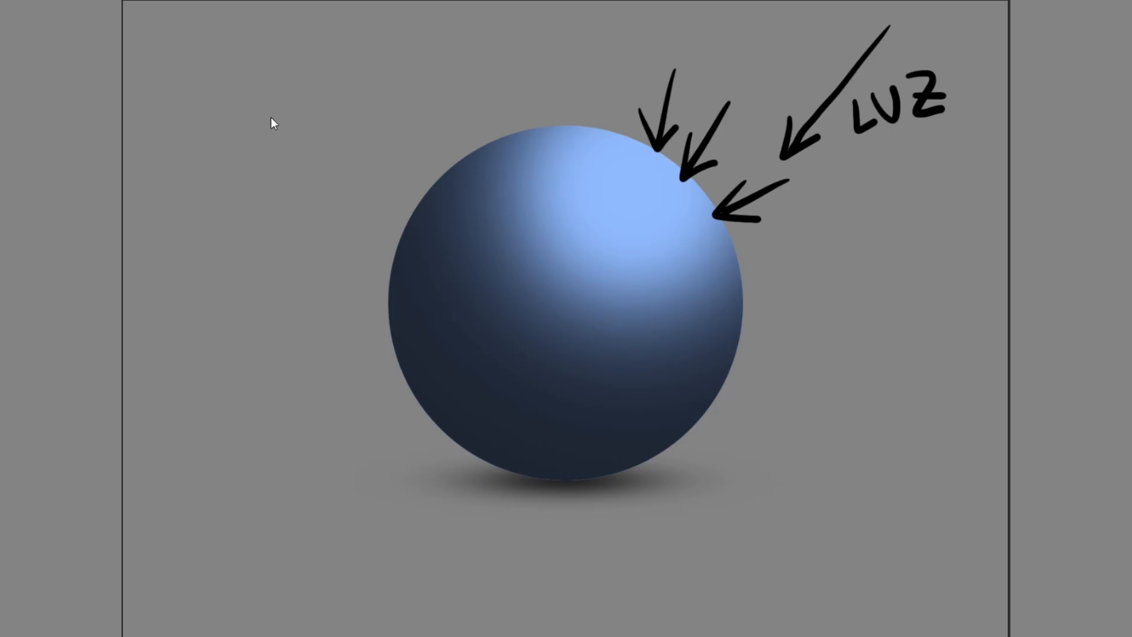
Draw a black curve across the sphere separating light from shadow, extending past both edges and ending in short dashes.
{"action": "mouse_move", "coordinate": [374, 82]}
{"action": "left_mouse_down"}
{"action": "mouse_move", "coordinate": [456, 290]}
{"action": "mouse_move", "coordinate": [507, 349]}
{"action": "mouse_move", "coordinate": [565, 384]}
{"action": "mouse_move", "coordinate": [651, 398]}
{"action": "mouse_move", "coordinate": [834, 385]}
{"action": "mouse_move", "coordinate": [836, 420]}
{"action": "left_mouse_up"}
{"action": "left_click_drag", "start_coordinate": [836, 438], "coordinate": [834, 449]}
{"action": "left_click_drag", "start_coordinate": [361, 93], "coordinate": [352, 98]}
{"action": "left_click", "coordinate": [337, 107]}
{"action": "left_click", "coordinate": [317, 116]}
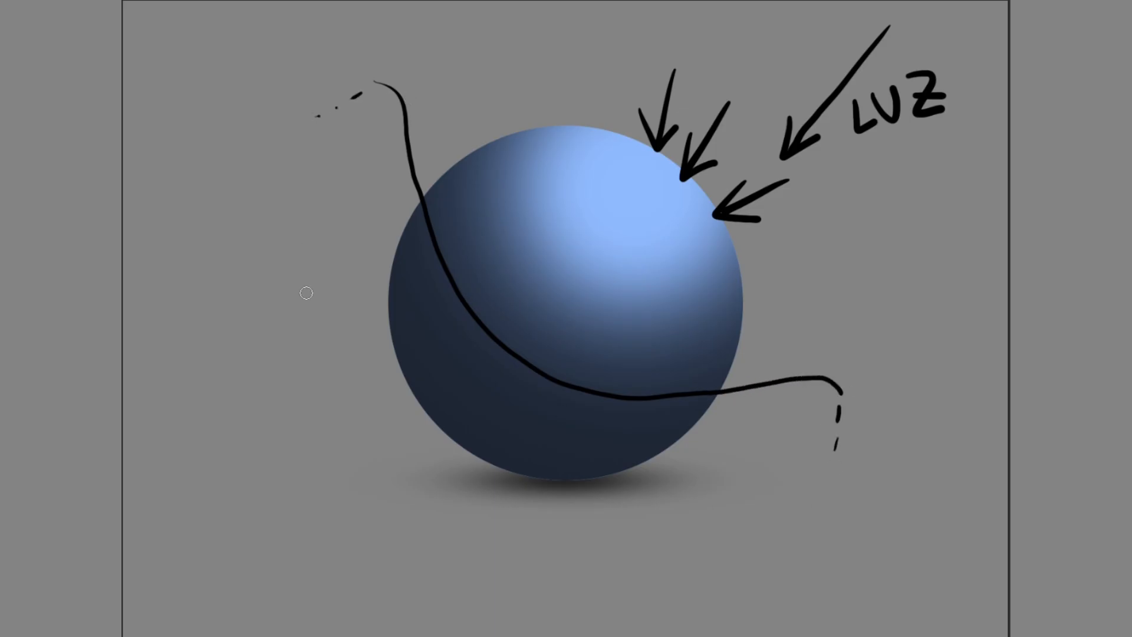
Handwrite the label "SOMBRA" in black on the shadow side, outside the sphere's upper left edge.
{"action": "mouse_move", "coordinate": [269, 170]}
{"action": "left_mouse_down"}
{"action": "mouse_move", "coordinate": [263, 199]}
{"action": "mouse_move", "coordinate": [283, 164]}
{"action": "mouse_move", "coordinate": [318, 174]}
{"action": "mouse_move", "coordinate": [325, 156]}
{"action": "mouse_move", "coordinate": [324, 174]}
{"action": "left_mouse_up"}
{"action": "left_click_drag", "start_coordinate": [338, 172], "coordinate": [371, 125]}
{"action": "mouse_move", "coordinate": [370, 125]}
{"action": "left_mouse_down"}
{"action": "mouse_move", "coordinate": [381, 152]}
{"action": "mouse_move", "coordinate": [377, 141]}
{"action": "left_mouse_up"}
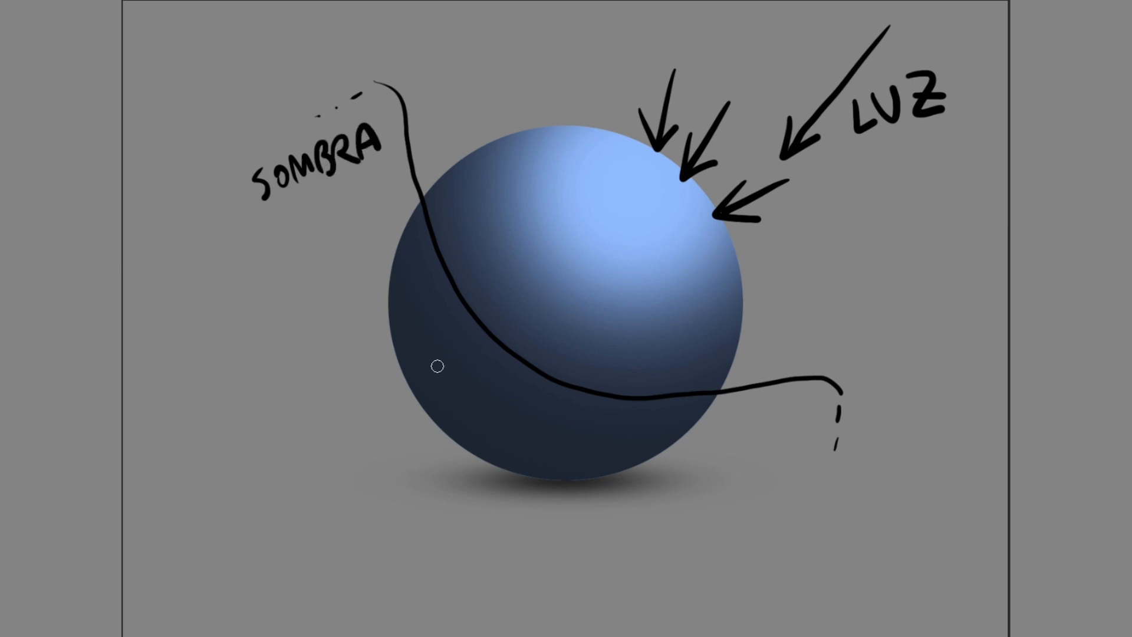
Add two more small black light arrows pointing down at the sphere's top edge.
{"action": "left_click_drag", "start_coordinate": [617, 64], "coordinate": [607, 129]}
{"action": "mouse_move", "coordinate": [582, 73]}
{"action": "left_mouse_down"}
{"action": "mouse_move", "coordinate": [580, 129]}
{"action": "mouse_move", "coordinate": [614, 118]}
{"action": "left_mouse_up"}
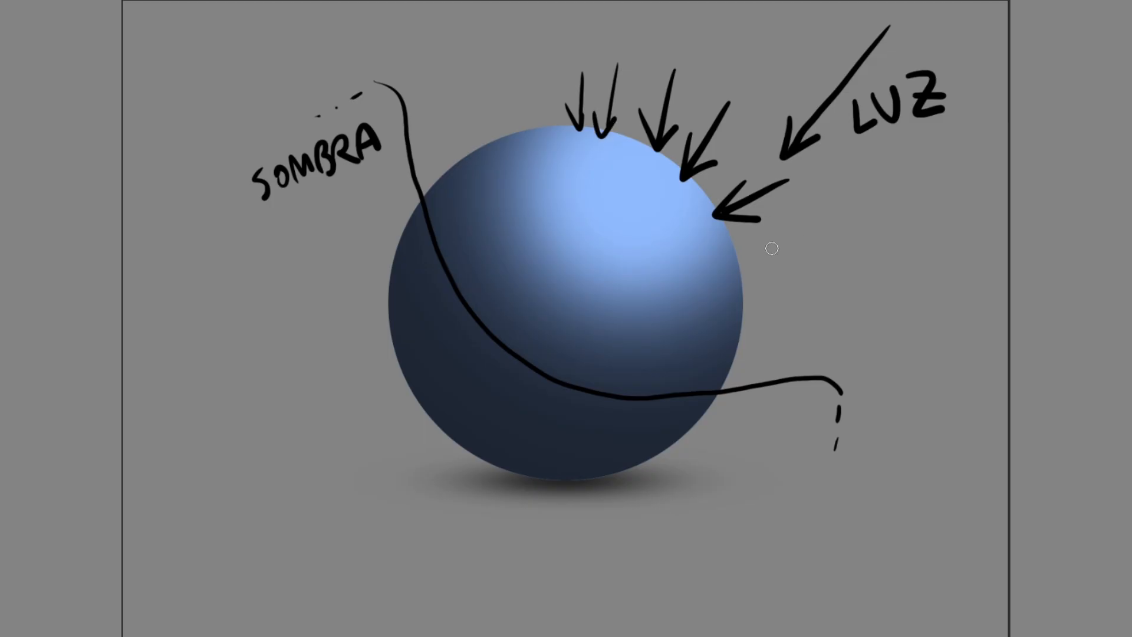
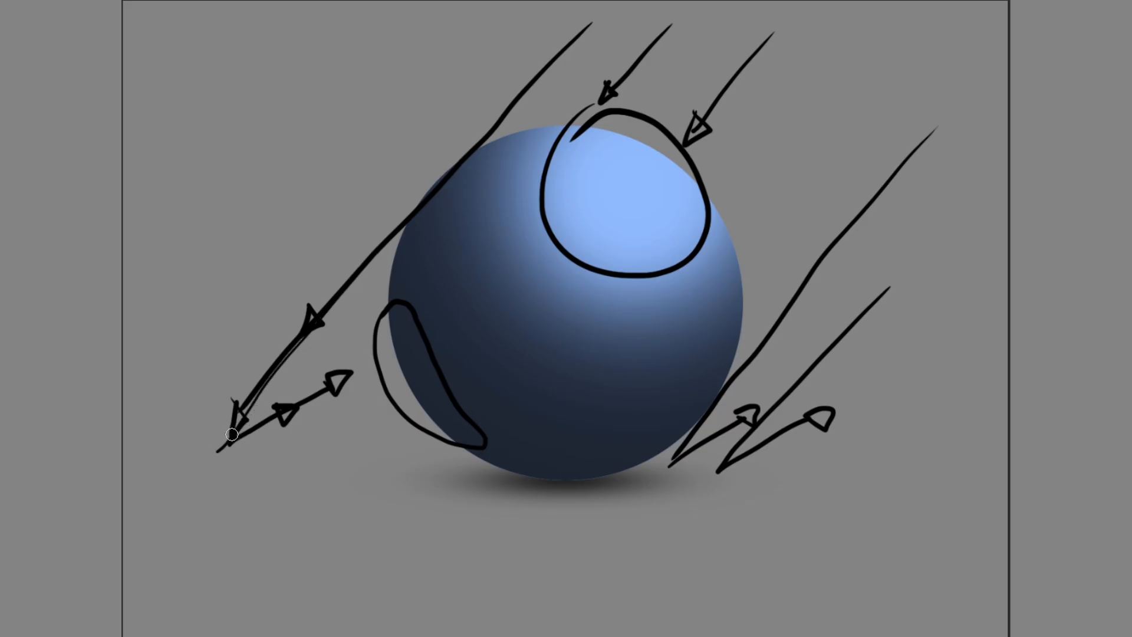
Draw diverging black bounce arrows from the reflection point beside the sphere's lower left, mark their angle with an arc and label it "x°".
{"action": "mouse_move", "coordinate": [230, 441]}
{"action": "left_mouse_down"}
{"action": "mouse_move", "coordinate": [376, 308]}
{"action": "mouse_move", "coordinate": [354, 313]}
{"action": "mouse_move", "coordinate": [259, 425]}
{"action": "mouse_move", "coordinate": [380, 417]}
{"action": "mouse_move", "coordinate": [370, 414]}
{"action": "left_mouse_up"}
{"action": "left_click_drag", "start_coordinate": [243, 413], "coordinate": [264, 448]}
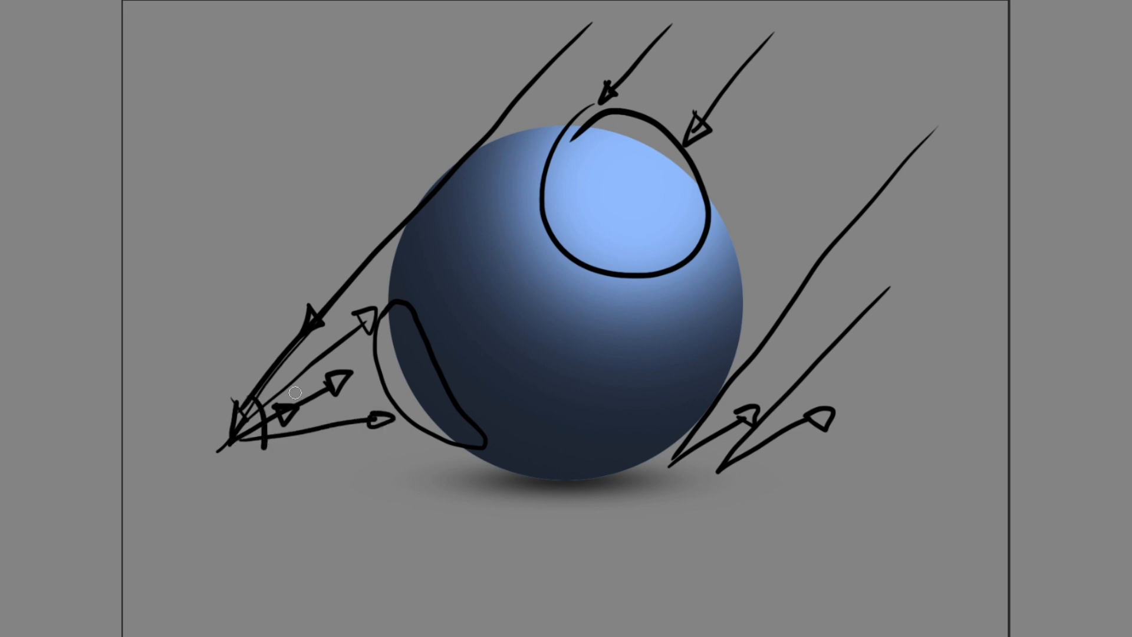
{"action": "mouse_move", "coordinate": [239, 480]}
{"action": "left_mouse_down"}
{"action": "mouse_move", "coordinate": [256, 465]}
{"action": "mouse_move", "coordinate": [306, 481]}
{"action": "left_mouse_up"}
{"action": "left_click_drag", "start_coordinate": [297, 459], "coordinate": [282, 487]}
{"action": "left_click", "coordinate": [310, 449]}
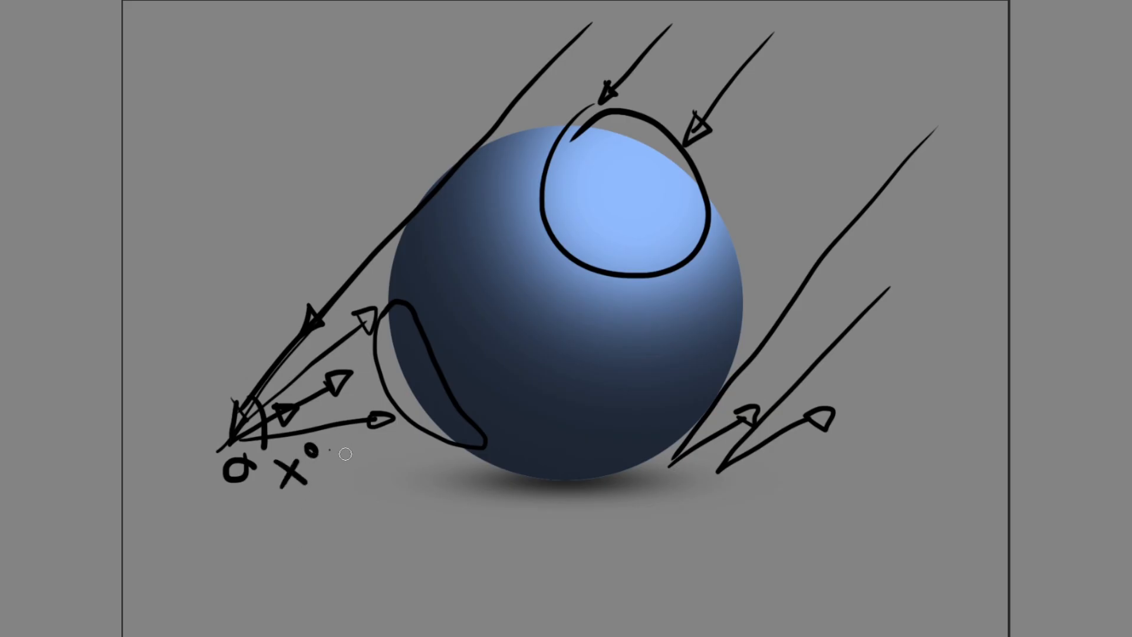
{"action": "left_click_drag", "start_coordinate": [329, 450], "coordinate": [355, 474]}
Clear all the black arrows, outlines and handwritten notes from the annotation layer and remove the selection.
{"action": "key", "text": "ctrl+a"}
{"action": "key", "text": "ctrl+x"}
{"action": "key", "text": "ctrl+shift+a"}
Sketch a wavy black ground line beside the sphere's lower left with a light ray bouncing off it, and undo the ray.
{"action": "left_click_drag", "start_coordinate": [164, 441], "coordinate": [429, 450]}
{"action": "mouse_move", "coordinate": [411, 124]}
{"action": "left_mouse_down"}
{"action": "mouse_move", "coordinate": [263, 447]}
{"action": "mouse_move", "coordinate": [359, 401]}
{"action": "left_mouse_up"}
{"action": "key", "text": "ctrl+z"}
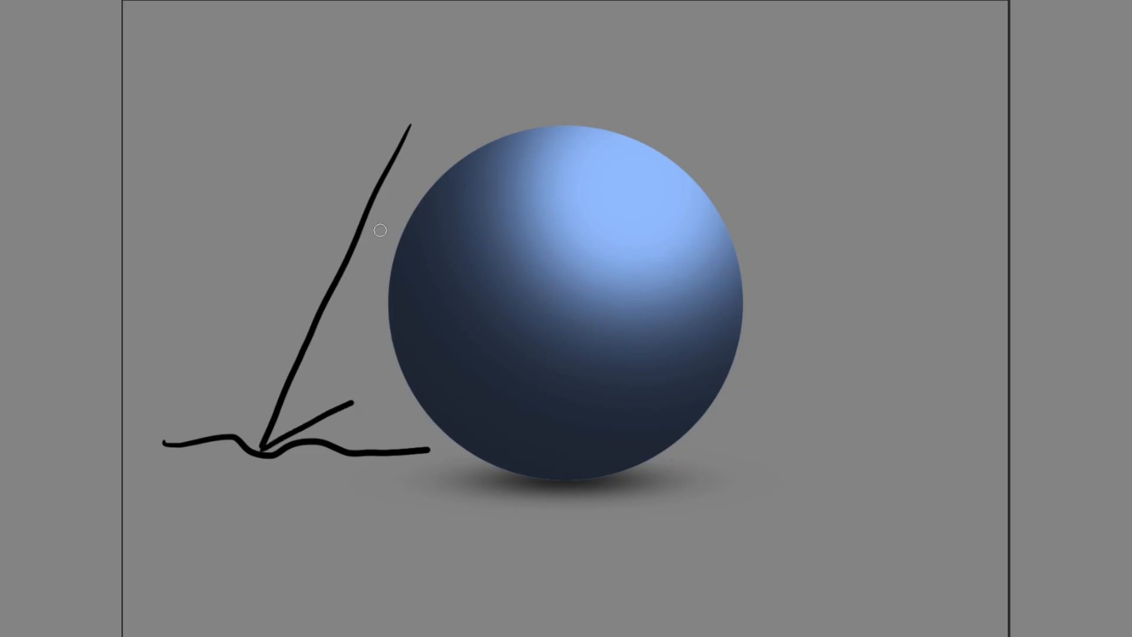
{"action": "key", "text": "ctrl+z"}
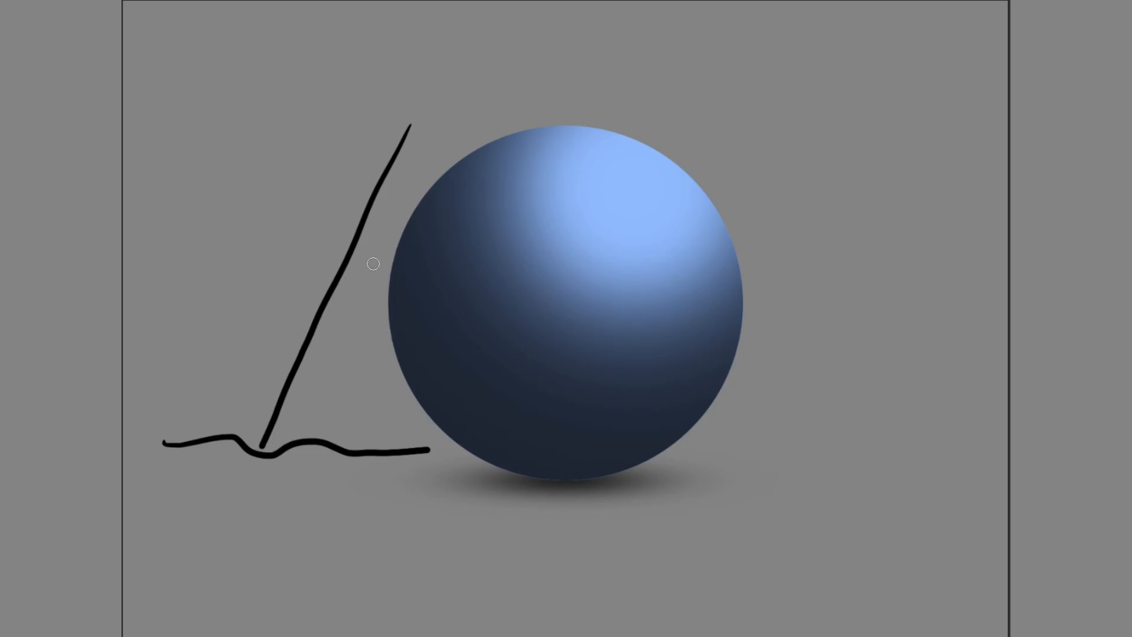
{"action": "key", "text": "ctrl+z"}
Try several bouncing light rays against the wavy ground line, undoing each attempt and finally the ground line.
{"action": "mouse_move", "coordinate": [482, 102]}
{"action": "left_mouse_down"}
{"action": "mouse_move", "coordinate": [378, 243]}
{"action": "mouse_move", "coordinate": [257, 442]}
{"action": "mouse_move", "coordinate": [360, 420]}
{"action": "left_mouse_up"}
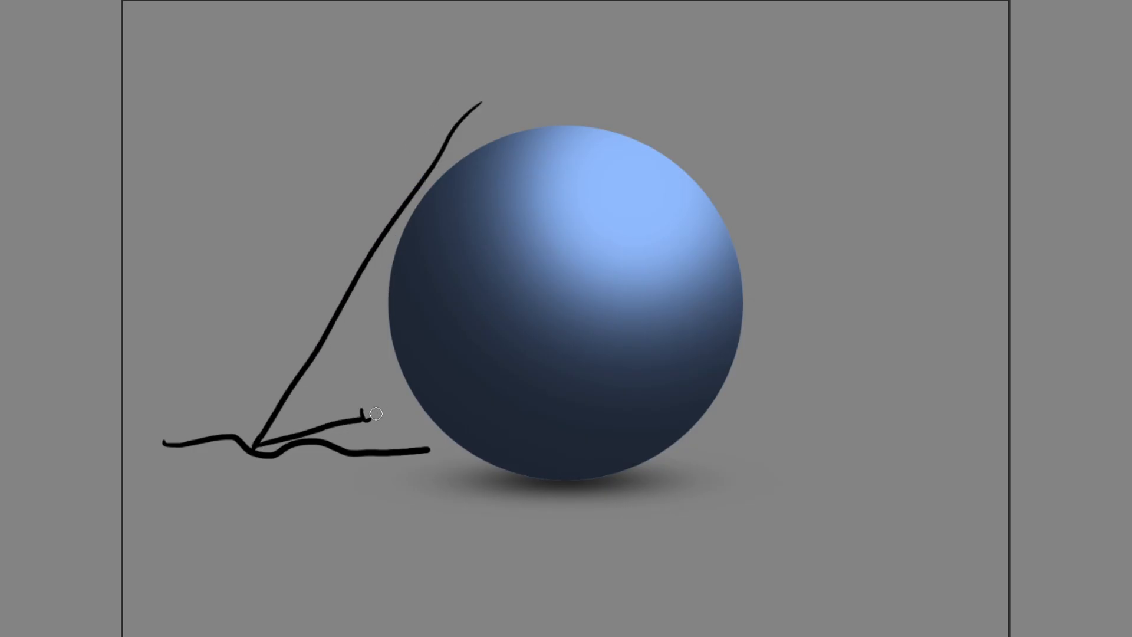
{"action": "key", "text": "ctrl+z"}
{"action": "key", "text": "ctrl+z"}
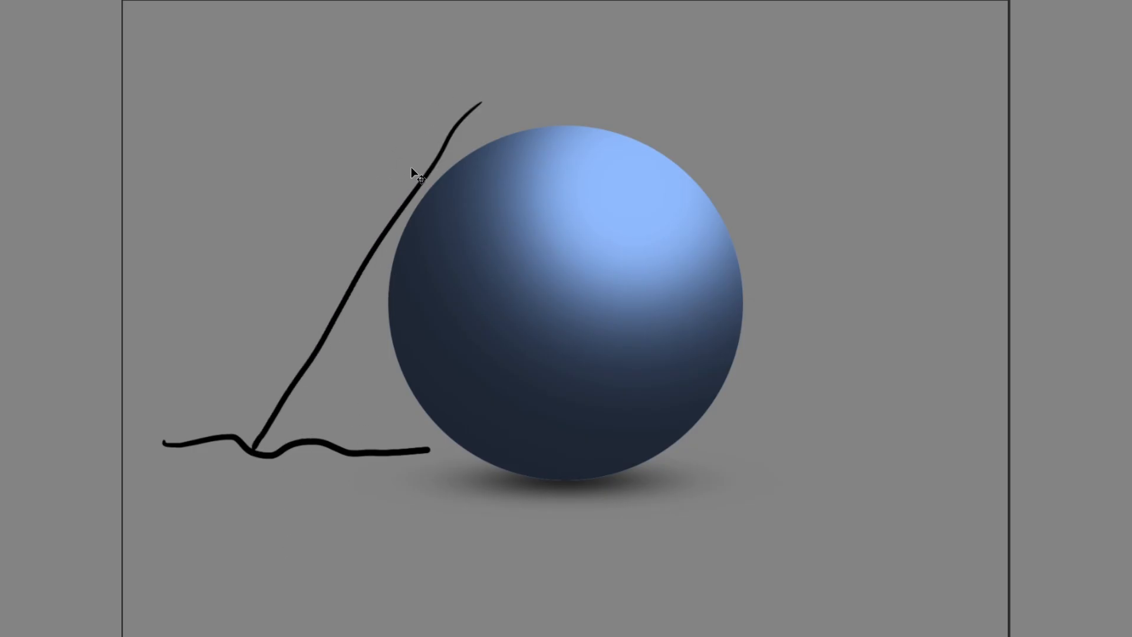
{"action": "key", "text": "ctrl+z"}
{"action": "mouse_move", "coordinate": [494, 79]}
{"action": "left_mouse_down"}
{"action": "mouse_move", "coordinate": [404, 177]}
{"action": "mouse_move", "coordinate": [211, 435]}
{"action": "mouse_move", "coordinate": [370, 409]}
{"action": "left_mouse_up"}
{"action": "key", "text": "ctrl+z"}
{"action": "key", "text": "ctrl+z"}
{"action": "key", "text": "ctrl+z"}
{"action": "mouse_move", "coordinate": [462, 56]}
{"action": "left_mouse_down"}
{"action": "mouse_move", "coordinate": [290, 435]}
{"action": "mouse_move", "coordinate": [379, 349]}
{"action": "mouse_move", "coordinate": [369, 348]}
{"action": "left_mouse_up"}
{"action": "key", "text": "ctrl+z"}
{"action": "key", "text": "ctrl+z"}
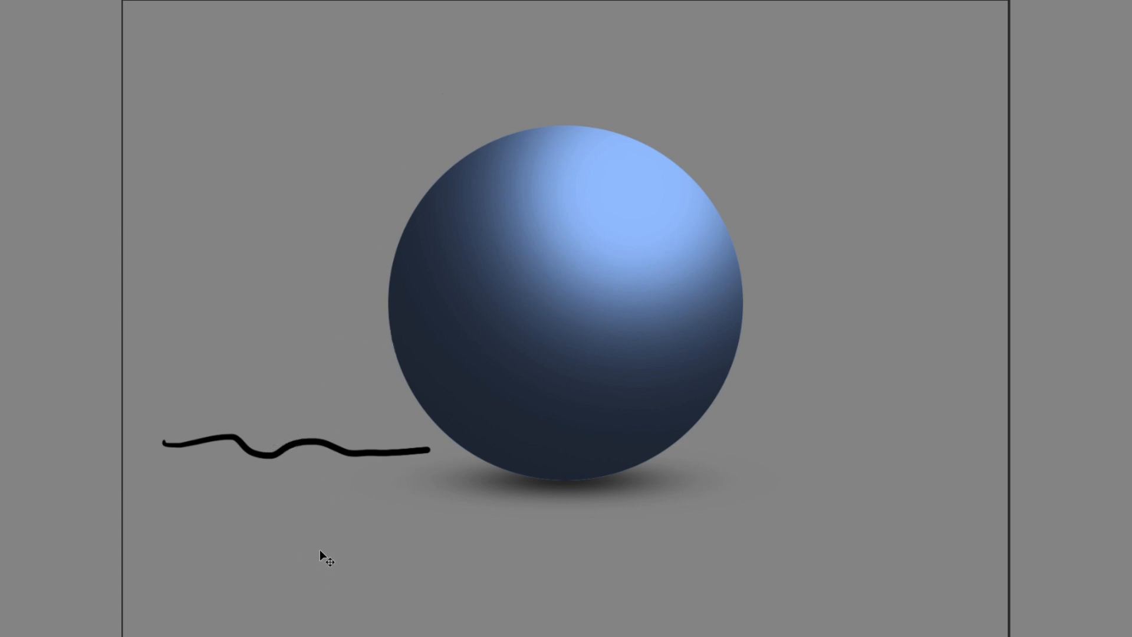
{"action": "key", "text": "ctrl+z"}
Draw a straight black ground line beside the sphere's lower left, handwrite "CHÃO" beneath it, and undo both.
{"action": "left_click_drag", "start_coordinate": [187, 449], "coordinate": [418, 443]}
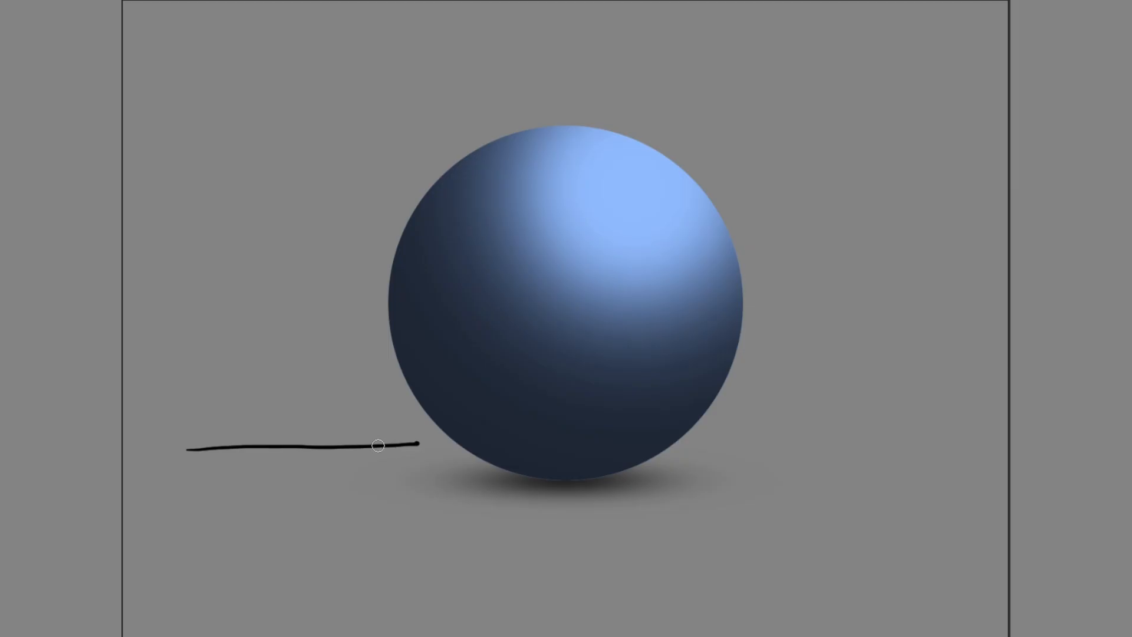
{"action": "mouse_move", "coordinate": [223, 458]}
{"action": "left_mouse_down"}
{"action": "mouse_move", "coordinate": [219, 481]}
{"action": "mouse_move", "coordinate": [243, 458]}
{"action": "mouse_move", "coordinate": [259, 472]}
{"action": "mouse_move", "coordinate": [261, 451]}
{"action": "left_mouse_up"}
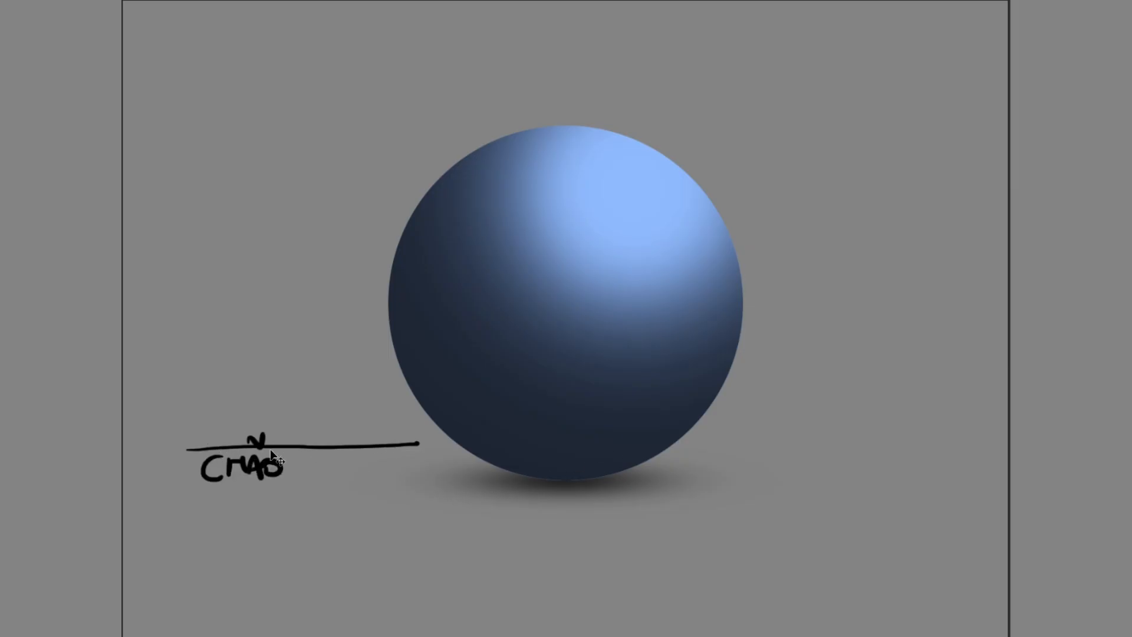
{"action": "key", "text": "ctrl+z"}
{"action": "key", "text": "ctrl+z"}
{"action": "key", "text": "ctrl+z"}
{"action": "key", "text": "ctrl+z"}
{"action": "key", "text": "ctrl+z"}
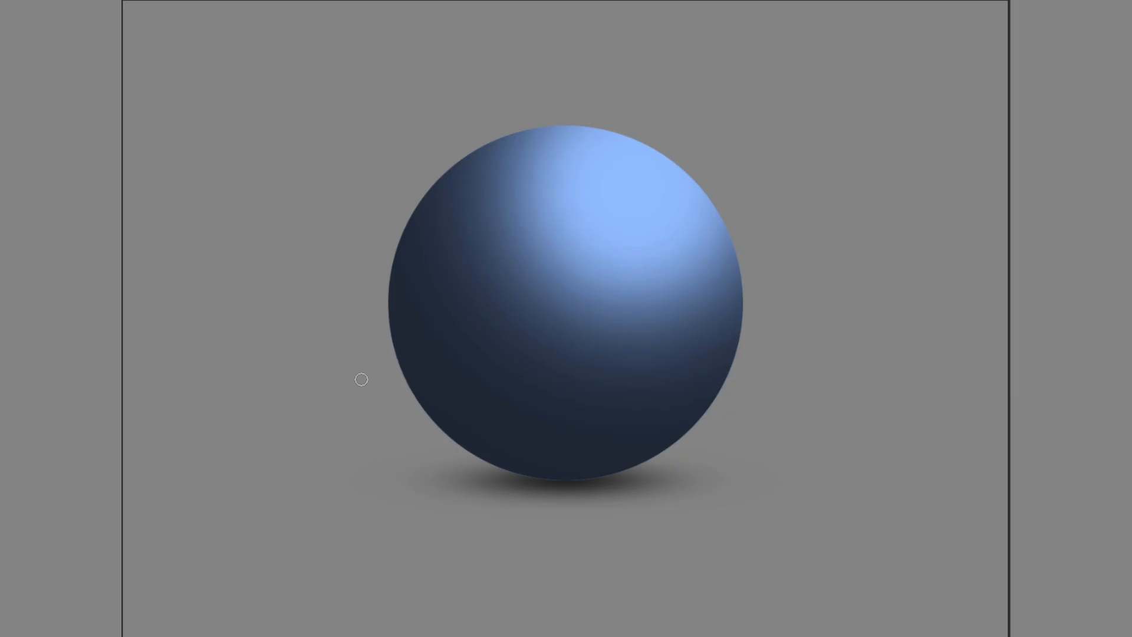
Outline the sphere's lower left edge with a black loop and draw three arrows pointing into it, one bouncing off the ground.
{"action": "mouse_move", "coordinate": [369, 400]}
{"action": "left_mouse_down"}
{"action": "mouse_move", "coordinate": [526, 467]}
{"action": "mouse_move", "coordinate": [409, 299]}
{"action": "mouse_move", "coordinate": [368, 410]}
{"action": "left_mouse_up"}
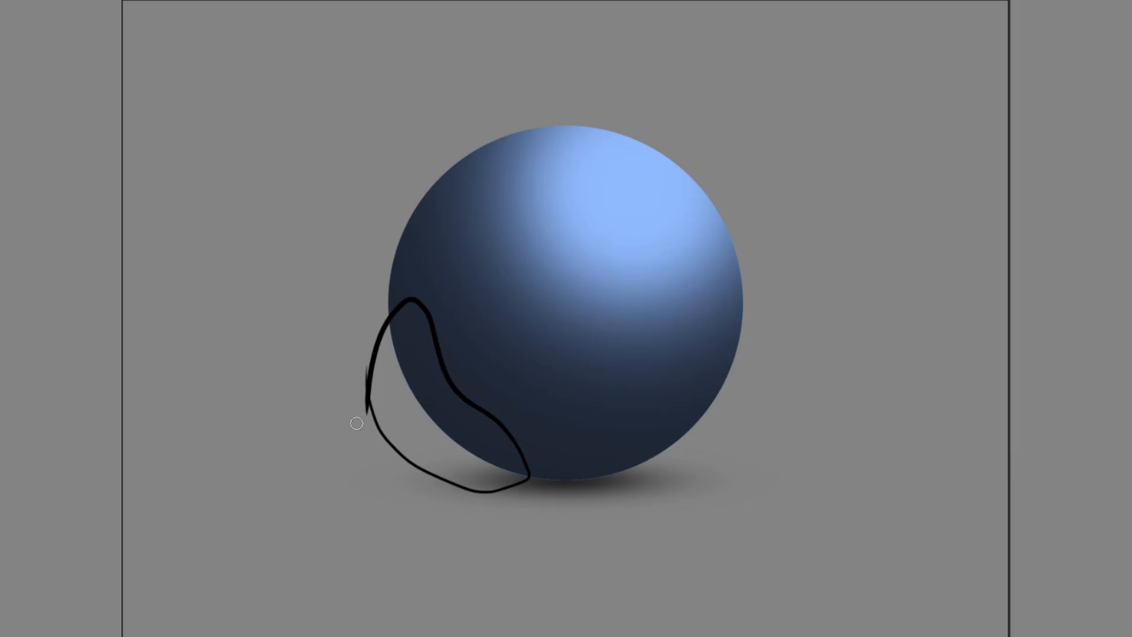
{"action": "mouse_move", "coordinate": [338, 387]}
{"action": "left_mouse_down"}
{"action": "mouse_move", "coordinate": [343, 458]}
{"action": "mouse_move", "coordinate": [407, 417]}
{"action": "left_mouse_up"}
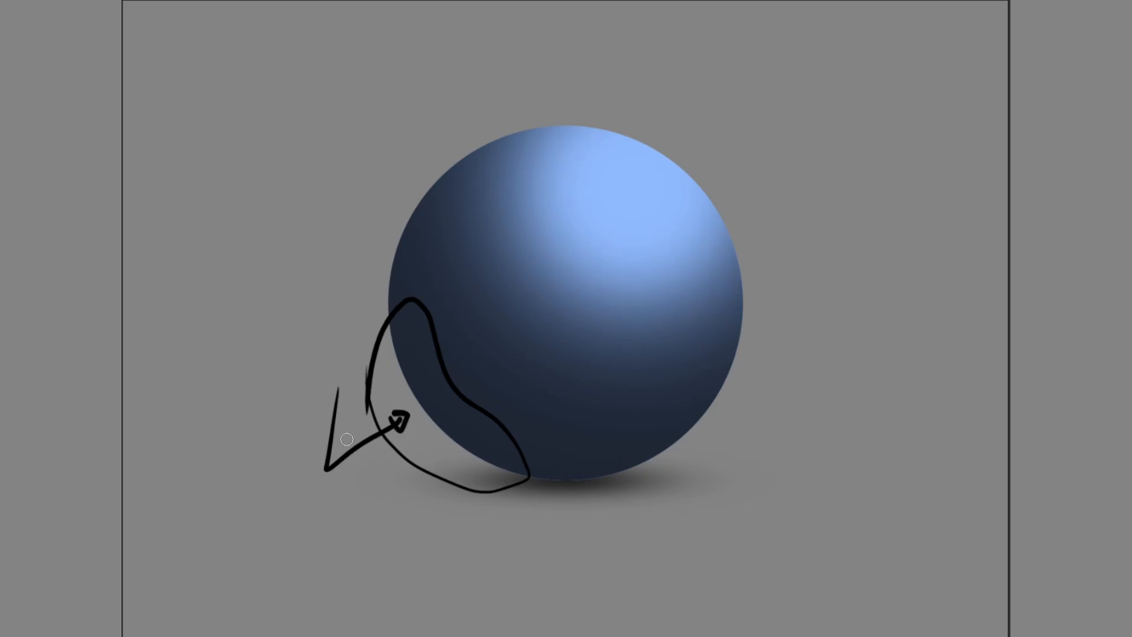
{"action": "mouse_move", "coordinate": [346, 439]}
{"action": "left_mouse_down"}
{"action": "mouse_move", "coordinate": [392, 382]}
{"action": "mouse_move", "coordinate": [384, 387]}
{"action": "left_mouse_up"}
{"action": "mouse_move", "coordinate": [372, 470]}
{"action": "left_mouse_down"}
{"action": "mouse_move", "coordinate": [435, 452]}
{"action": "mouse_move", "coordinate": [426, 459]}
{"action": "left_mouse_up"}
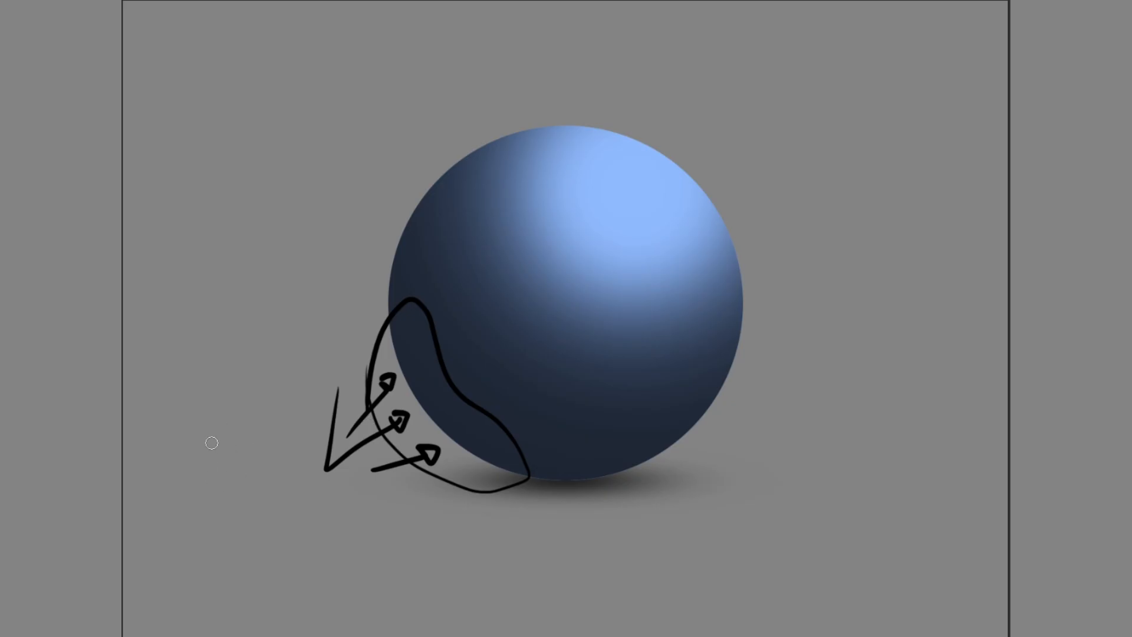
Handwrite the black label "REBATIMENTO DA LUZ" over three lines beside the bounce arrows.
{"action": "mouse_move", "coordinate": [154, 462]}
{"action": "left_mouse_down"}
{"action": "mouse_move", "coordinate": [152, 448]}
{"action": "mouse_move", "coordinate": [186, 451]}
{"action": "mouse_move", "coordinate": [265, 422]}
{"action": "left_mouse_up"}
{"action": "left_click", "coordinate": [247, 389]}
{"action": "mouse_move", "coordinate": [148, 507]}
{"action": "left_mouse_down"}
{"action": "mouse_move", "coordinate": [178, 482]}
{"action": "mouse_move", "coordinate": [195, 496]}
{"action": "mouse_move", "coordinate": [210, 464]}
{"action": "mouse_move", "coordinate": [226, 479]}
{"action": "left_mouse_up"}
{"action": "left_click_drag", "start_coordinate": [217, 459], "coordinate": [242, 451]}
{"action": "mouse_move", "coordinate": [251, 445]}
{"action": "left_mouse_down"}
{"action": "mouse_move", "coordinate": [248, 472]}
{"action": "mouse_move", "coordinate": [282, 433]}
{"action": "mouse_move", "coordinate": [321, 439]}
{"action": "left_mouse_up"}
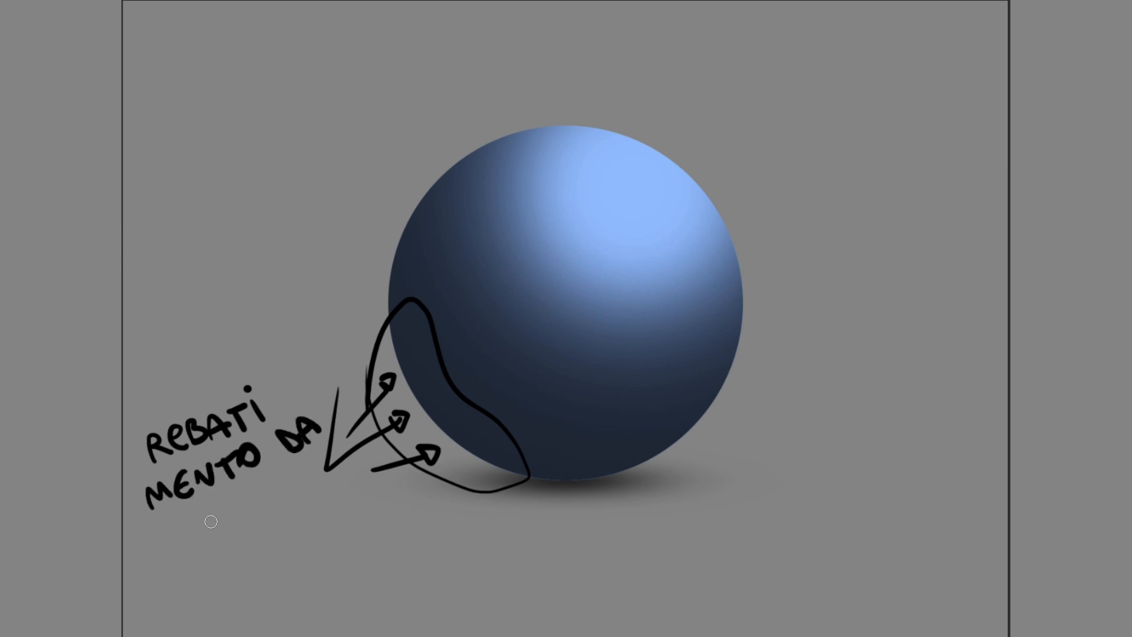
{"action": "left_click_drag", "start_coordinate": [208, 510], "coordinate": [250, 520]}
{"action": "left_click_drag", "start_coordinate": [240, 479], "coordinate": [273, 475]}
{"action": "mouse_move", "coordinate": [275, 479]}
{"action": "left_mouse_down"}
{"action": "mouse_move", "coordinate": [283, 515]}
{"action": "mouse_move", "coordinate": [315, 504]}
{"action": "left_mouse_up"}
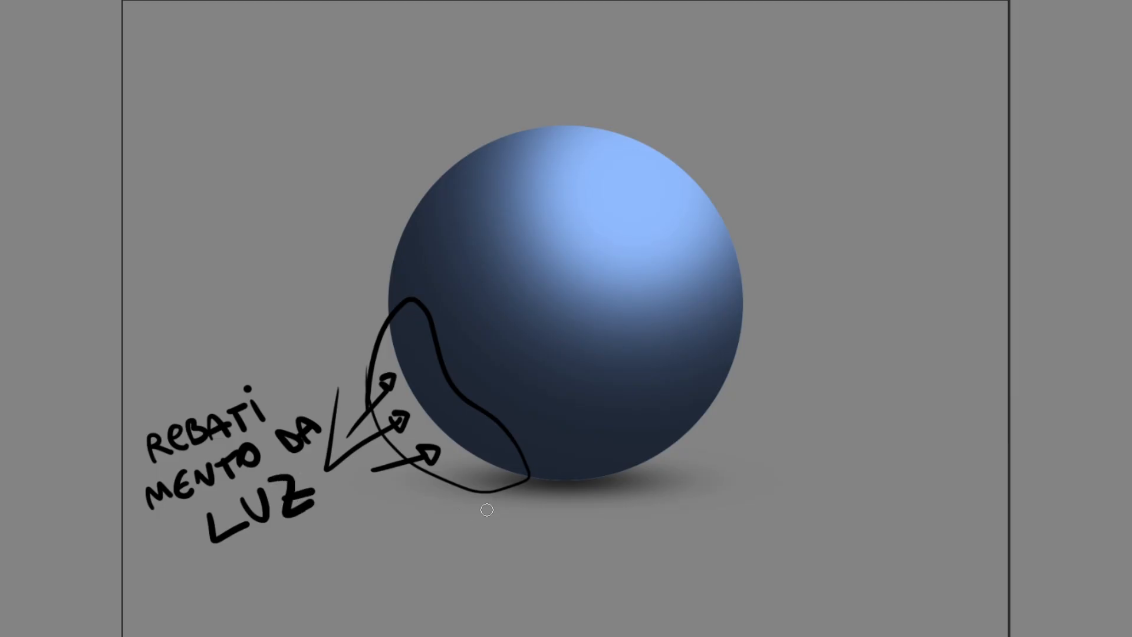
Delete everything on the annotation layer, including the bounced-light label, and remove the selection.
{"action": "key", "text": "ctrl+a"}
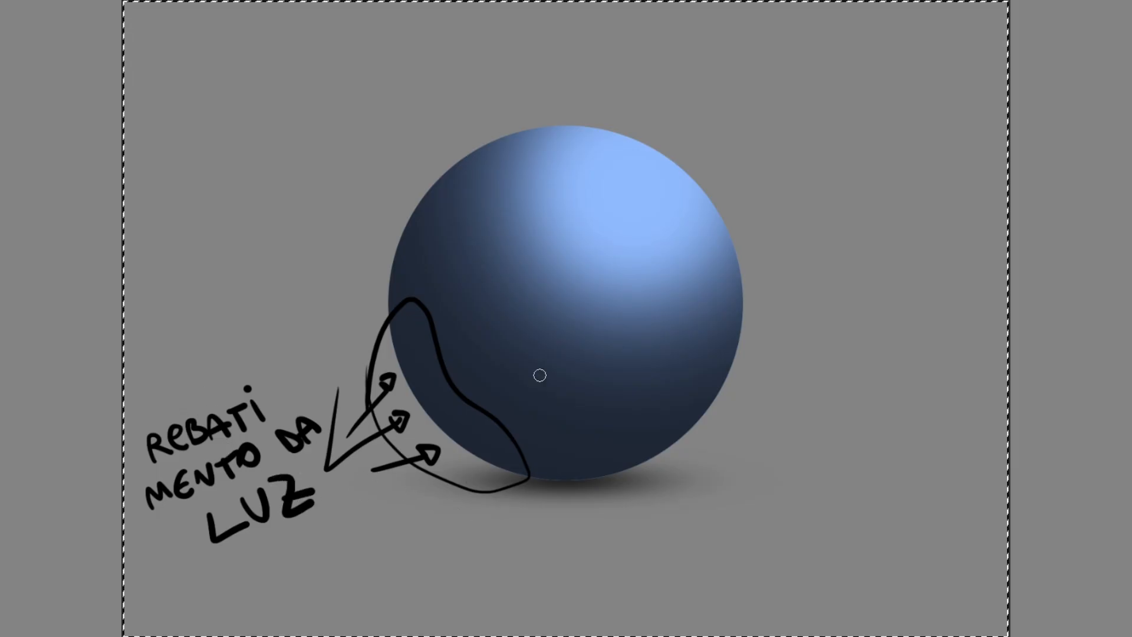
{"action": "key", "text": "Delete"}
{"action": "key", "text": "ctrl+d"}
Erase the shading along the sphere's lower left edge with a large 0% hardness soft brush to create a reflected-light rim.
{"action": "key", "text": "b"}
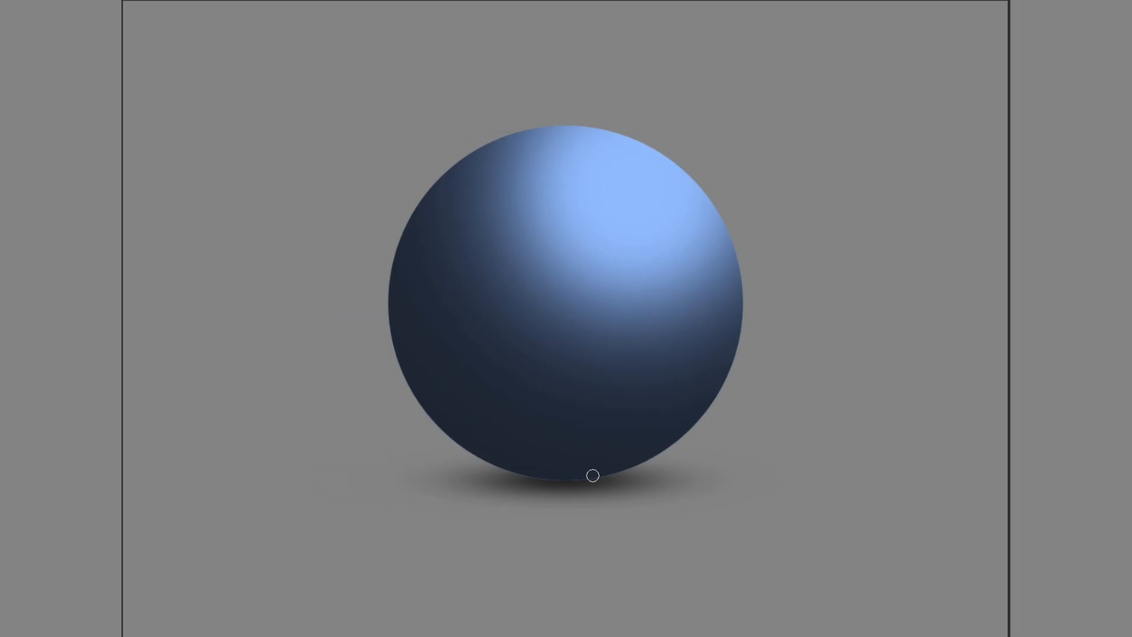
{"action": "key", "text": "e"}
{"action": "mouse_move", "coordinate": [324, 392]}
{"action": "left_mouse_down"}
{"action": "mouse_move", "coordinate": [377, 480]}
{"action": "mouse_move", "coordinate": [424, 518]}
{"action": "left_mouse_up"}
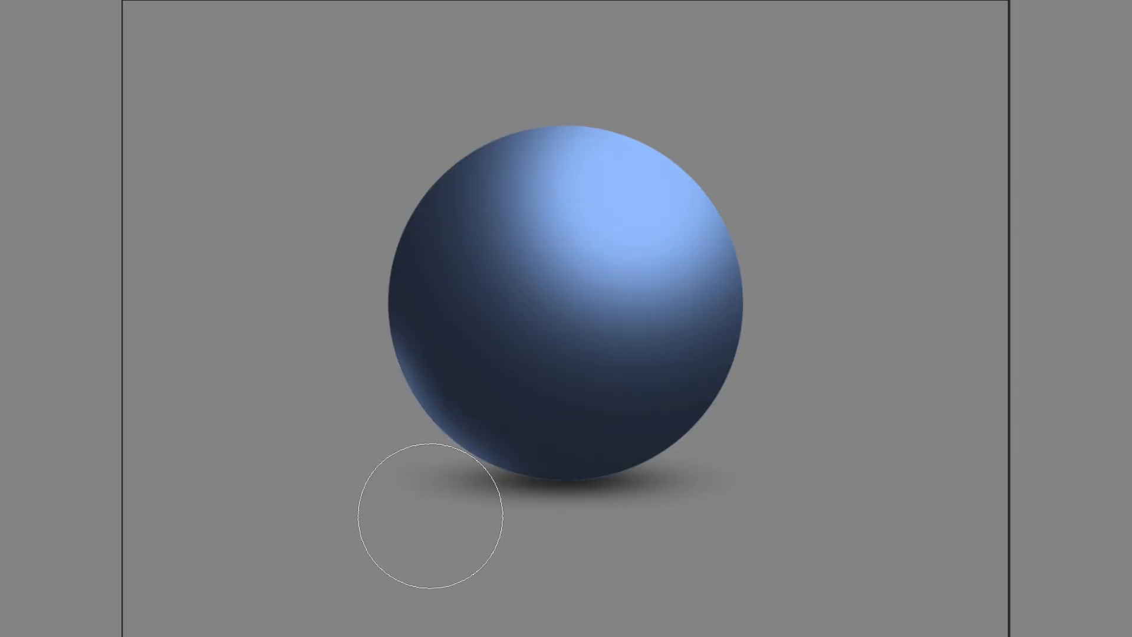
{"action": "right_click", "coordinate": [689, 377]}
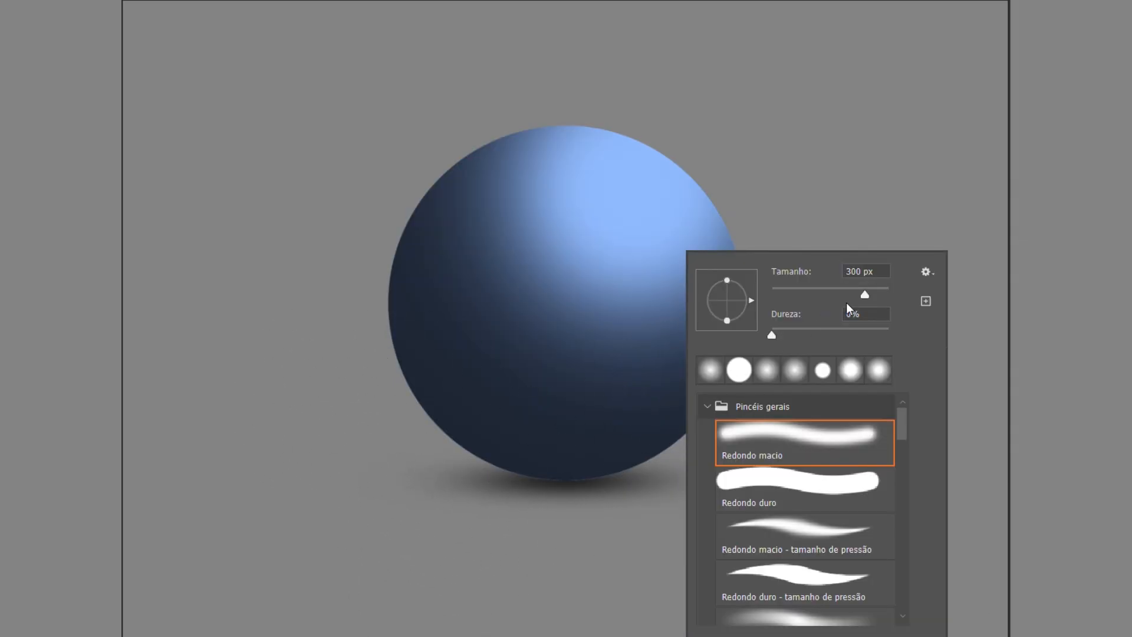
{"action": "left_click", "coordinate": [874, 293]}
{"action": "left_click", "coordinate": [269, 453]}
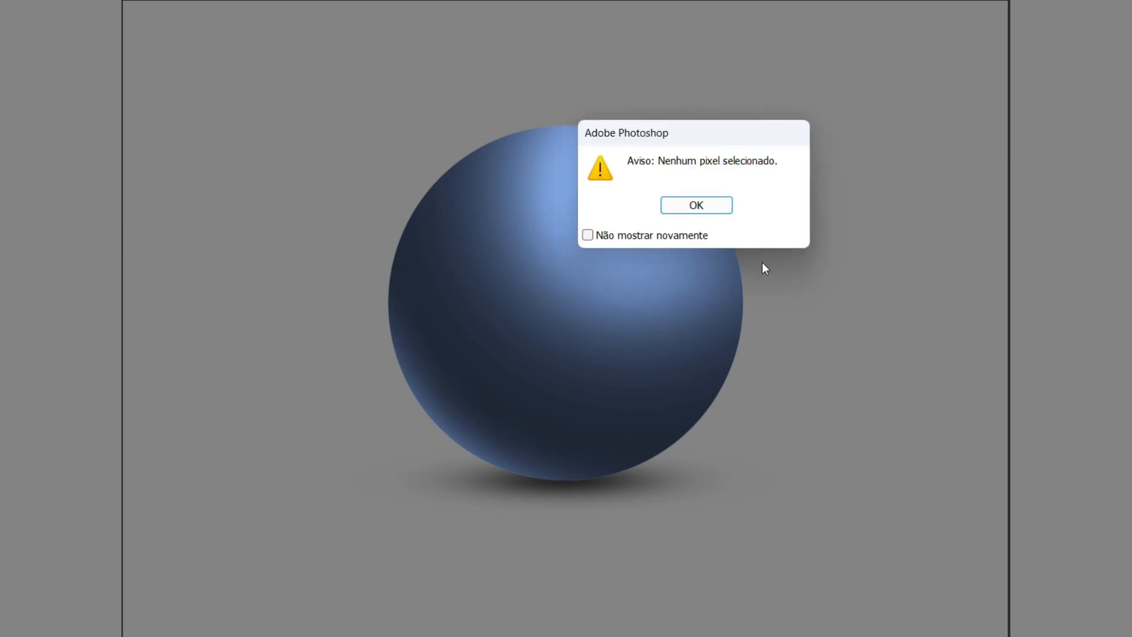
Dismiss the selection warning and set the painting colour to white.
{"action": "left_click", "coordinate": [721, 206]}
{"action": "key", "text": "e"}
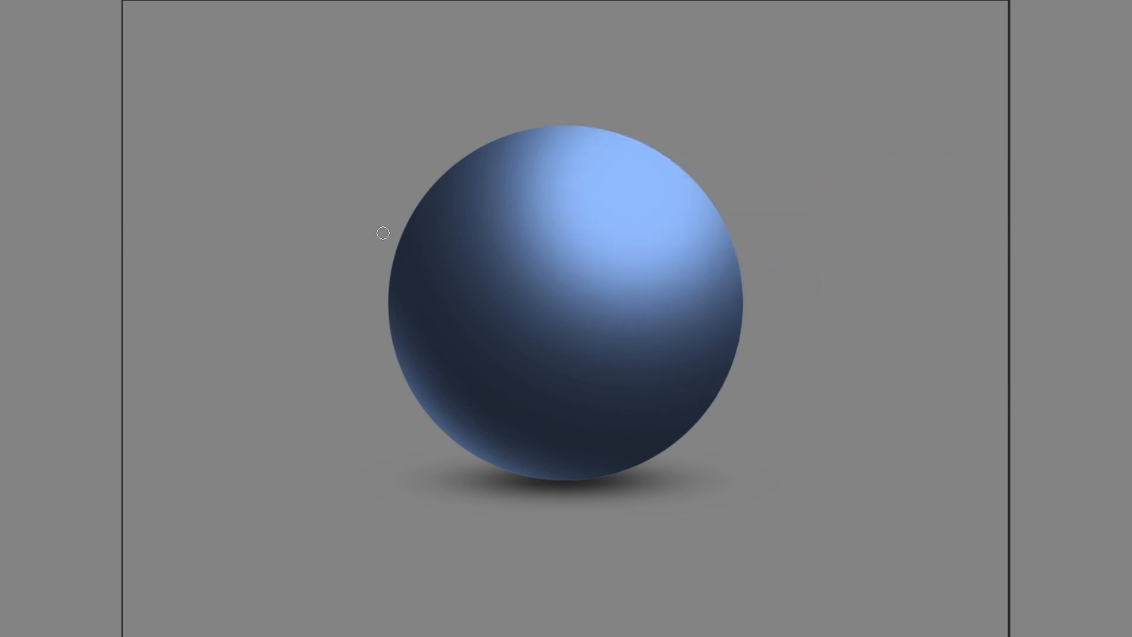
{"action": "left_click", "coordinate": [118, 354]}
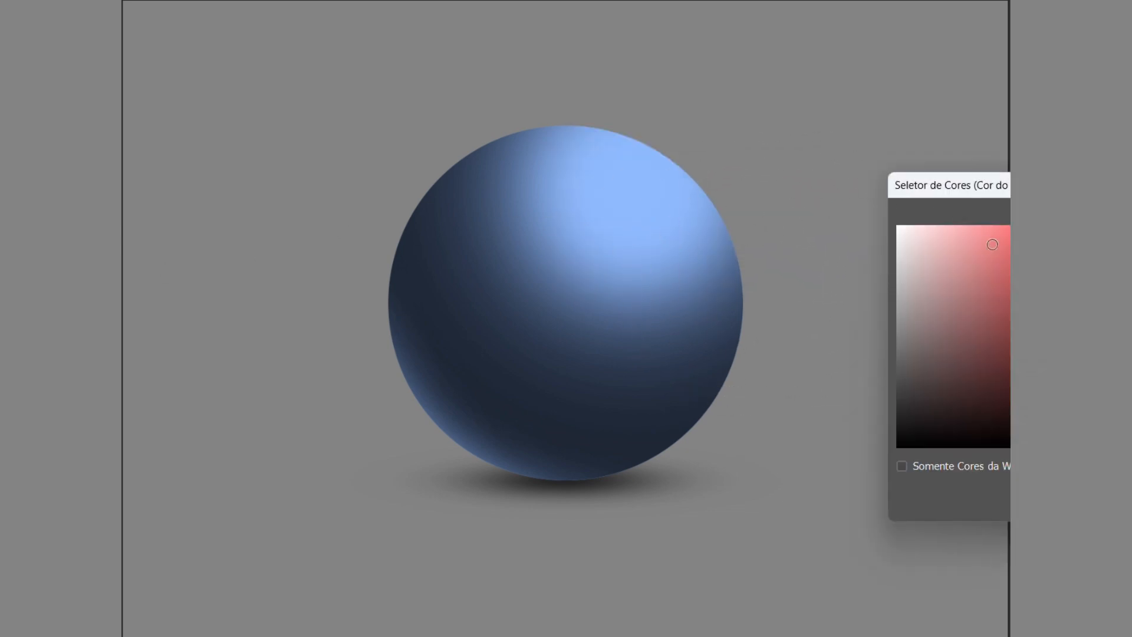
{"action": "key", "text": "Return"}
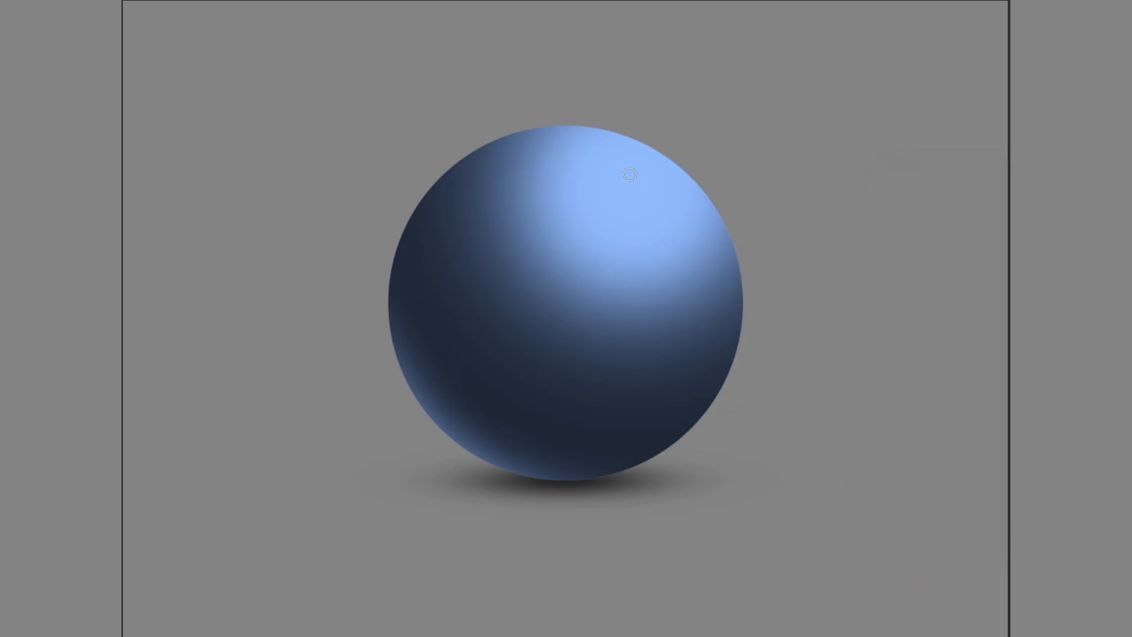
Paint a hard white light spot on the sphere's upper right, handwrite "LUZ" beside it, and undo both.
{"action": "left_click_drag", "start_coordinate": [638, 162], "coordinate": [642, 162]}
{"action": "mouse_move", "coordinate": [667, 115]}
{"action": "left_mouse_down"}
{"action": "mouse_move", "coordinate": [670, 151]}
{"action": "mouse_move", "coordinate": [699, 148]}
{"action": "left_mouse_up"}
{"action": "mouse_move", "coordinate": [696, 115]}
{"action": "left_mouse_down"}
{"action": "mouse_move", "coordinate": [753, 106]}
{"action": "mouse_move", "coordinate": [767, 139]}
{"action": "left_mouse_up"}
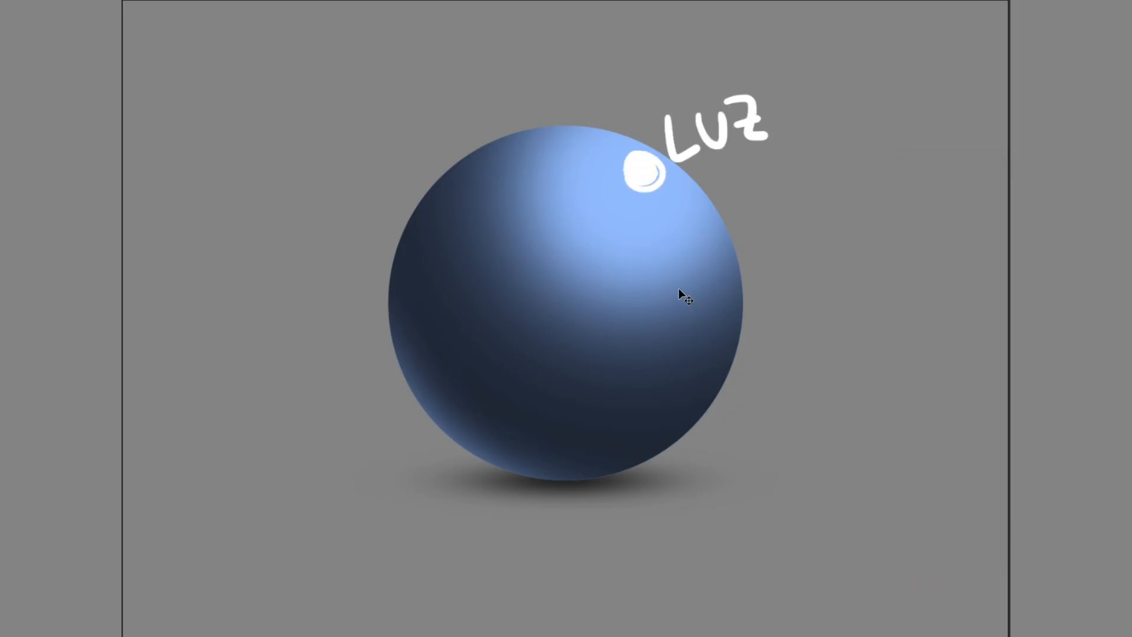
{"action": "key", "text": "ctrl+z"}
{"action": "key", "text": "ctrl+z"}
{"action": "key", "text": "ctrl+z"}
{"action": "key", "text": "ctrl+z"}
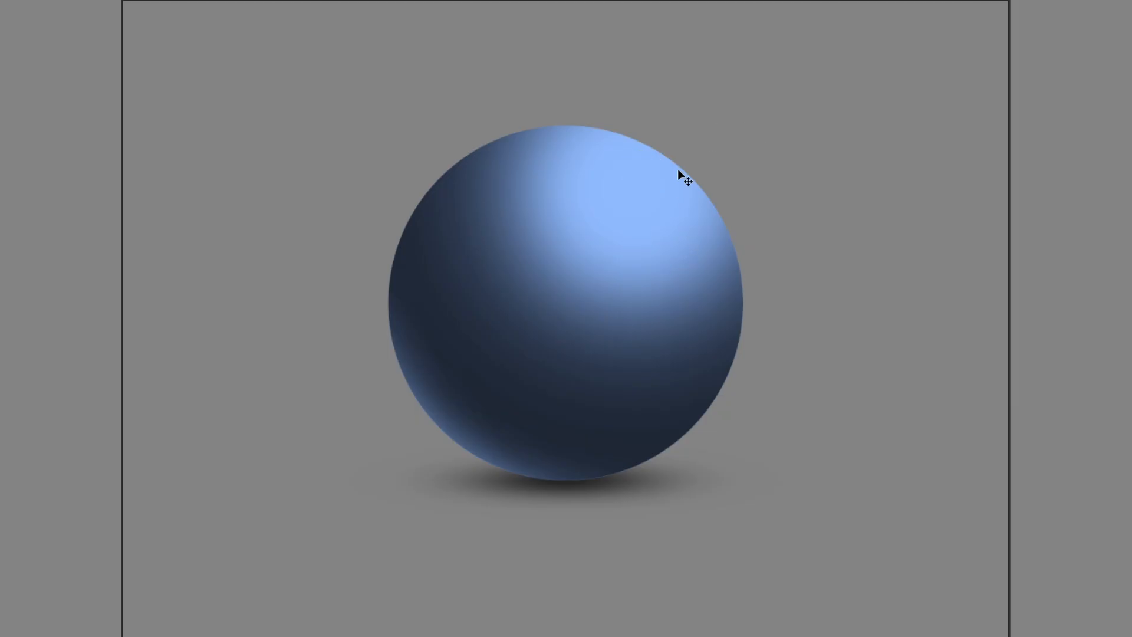
Handwrite a white question mark followed by "MATERIAL" above the sphere's upper right.
{"action": "mouse_move", "coordinate": [634, 59]}
{"action": "left_mouse_down"}
{"action": "mouse_move", "coordinate": [651, 93]}
{"action": "mouse_move", "coordinate": [677, 70]}
{"action": "mouse_move", "coordinate": [694, 87]}
{"action": "left_mouse_up"}
{"action": "left_click", "coordinate": [645, 105]}
{"action": "mouse_move", "coordinate": [702, 89]}
{"action": "left_mouse_down"}
{"action": "mouse_move", "coordinate": [709, 60]}
{"action": "mouse_move", "coordinate": [718, 84]}
{"action": "left_mouse_up"}
{"action": "left_click_drag", "start_coordinate": [706, 80], "coordinate": [721, 77]}
{"action": "mouse_move", "coordinate": [730, 61]}
{"action": "left_mouse_down"}
{"action": "mouse_move", "coordinate": [737, 84]}
{"action": "mouse_move", "coordinate": [746, 62]}
{"action": "left_mouse_up"}
{"action": "mouse_move", "coordinate": [757, 66]}
{"action": "left_mouse_down"}
{"action": "mouse_move", "coordinate": [756, 90]}
{"action": "mouse_move", "coordinate": [793, 52]}
{"action": "left_mouse_up"}
{"action": "mouse_move", "coordinate": [793, 69]}
{"action": "left_mouse_down"}
{"action": "mouse_move", "coordinate": [809, 83]}
{"action": "mouse_move", "coordinate": [856, 77]}
{"action": "left_mouse_up"}
{"action": "left_click", "coordinate": [815, 40]}
{"action": "left_click_drag", "start_coordinate": [831, 68], "coordinate": [880, 72]}
Undo all the white handwriting above the sphere.
{"action": "key", "text": "ctrl+z"}
{"action": "key", "text": "ctrl+z"}
{"action": "key", "text": "ctrl+z"}
{"action": "key", "text": "ctrl+z"}
{"action": "key", "text": "ctrl+z"}
{"action": "key", "text": "ctrl+z"}
{"action": "key", "text": "ctrl+z"}
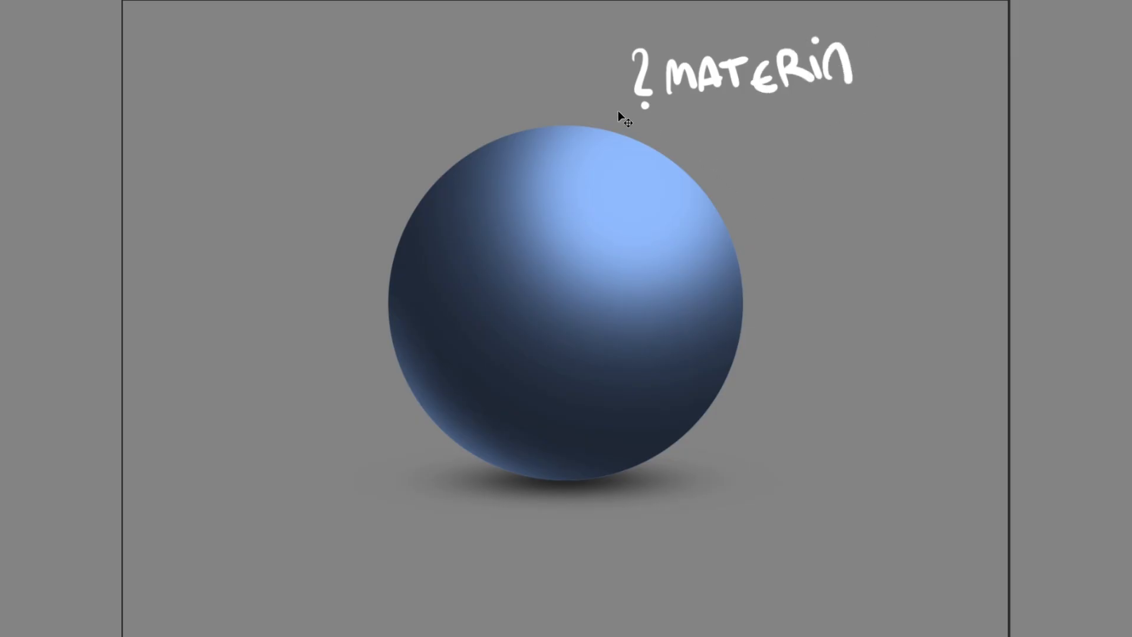
{"action": "key", "text": "ctrl+z"}
{"action": "key", "text": "ctrl+z"}
{"action": "key", "text": "ctrl+z"}
{"action": "key", "text": "ctrl+z"}
{"action": "key", "text": "ctrl+z"}
{"action": "key", "text": "ctrl+z"}
{"action": "key", "text": "ctrl+z"}
{"action": "key", "text": "ctrl+z"}
{"action": "key", "text": "ctrl+z"}
{"action": "key", "text": "ctrl+z"}
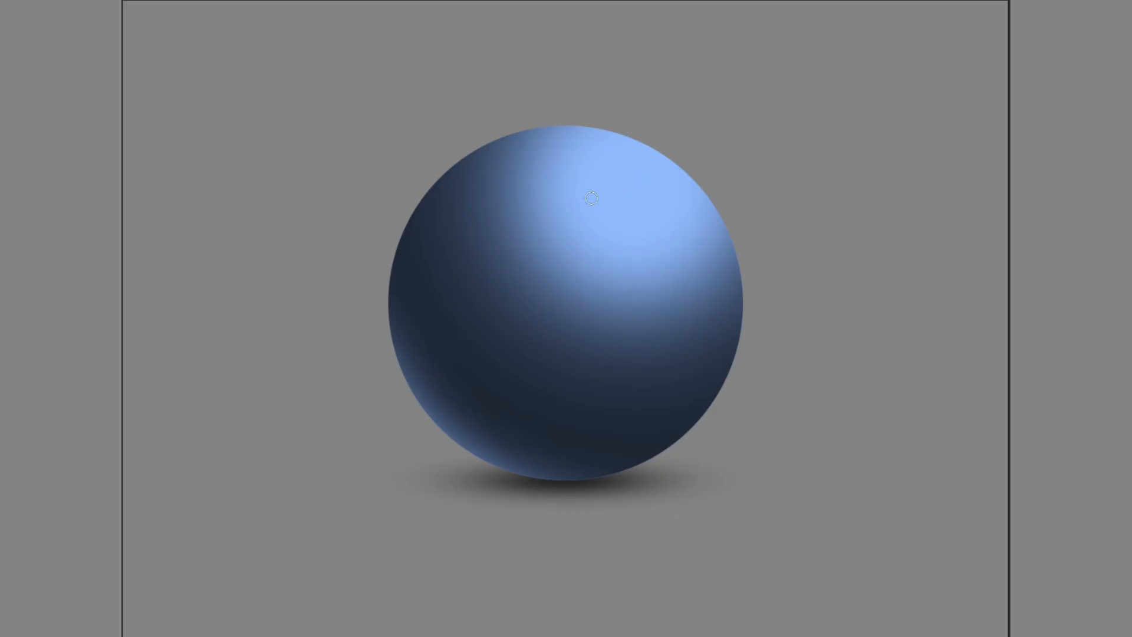
Set the brush to 71 px with 0% hardness and try small white highlights on the sphere's upper right, undoing each.
{"action": "right_click", "coordinate": [674, 167]}
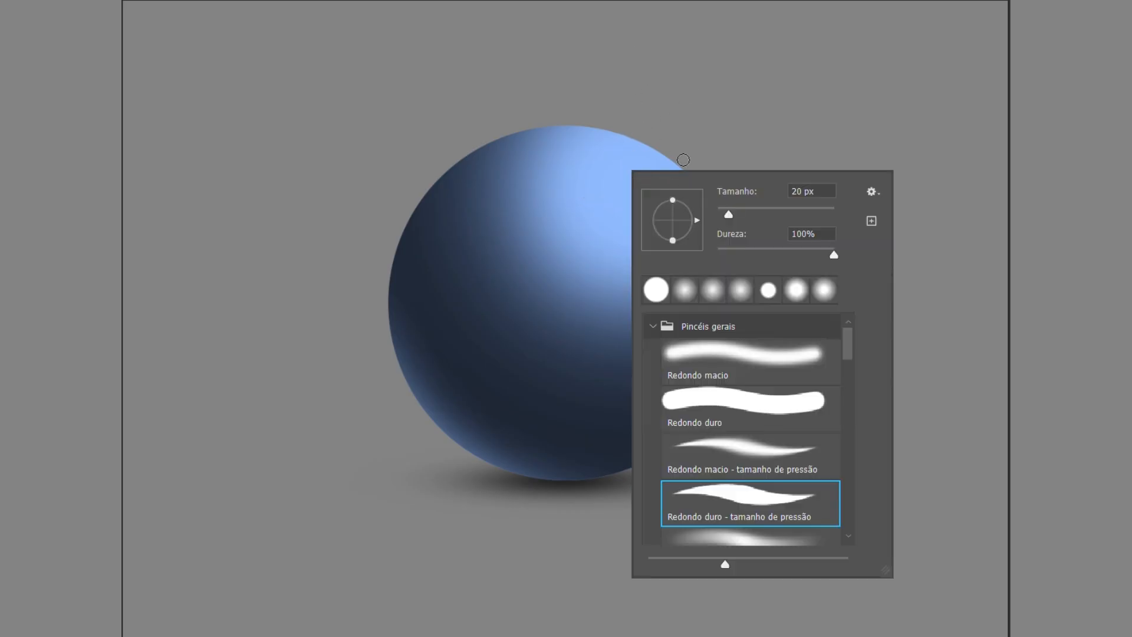
{"action": "left_click_drag", "start_coordinate": [760, 259], "coordinate": [692, 264]}
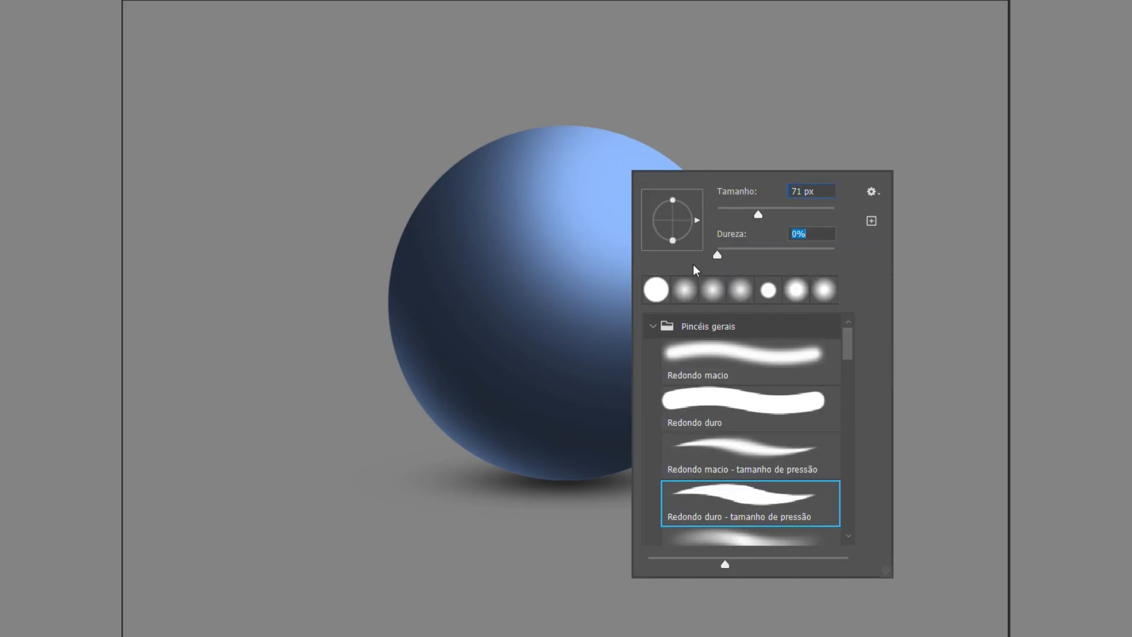
{"action": "left_click", "coordinate": [637, 158]}
{"action": "key", "text": "ctrl+z"}
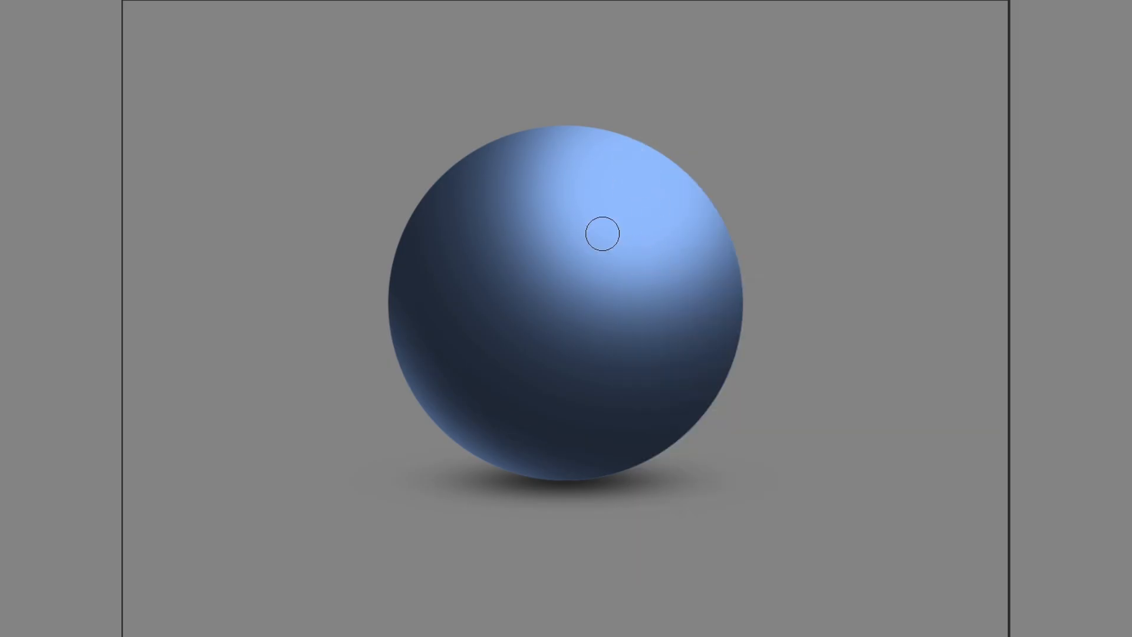
{"action": "left_click", "coordinate": [628, 167]}
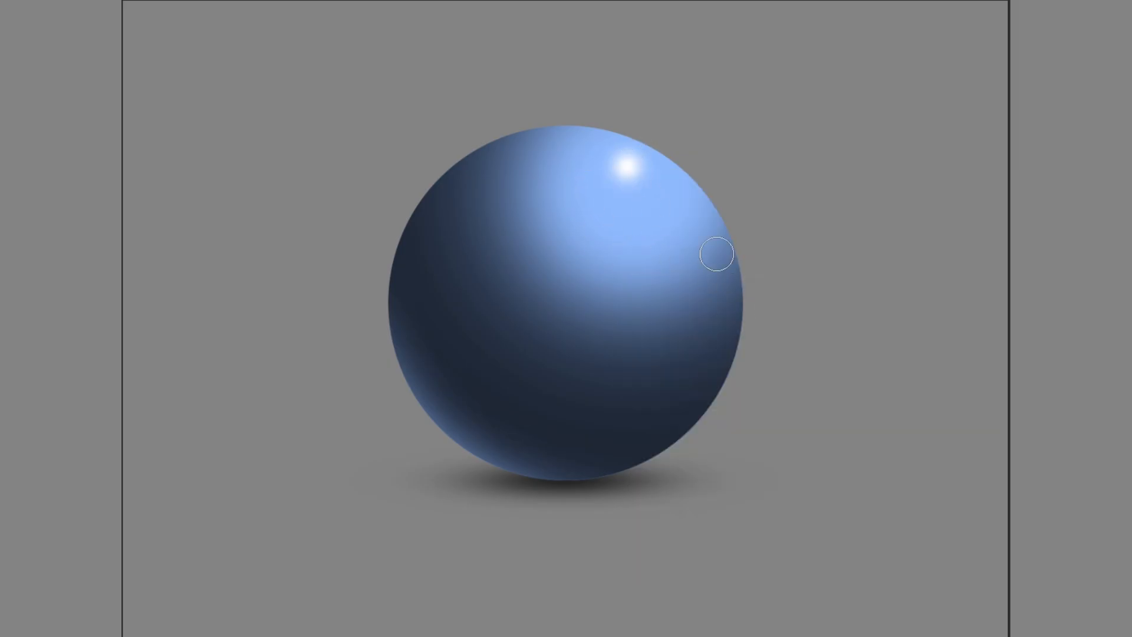
{"action": "key", "text": "ctrl+z"}
Enlarge the soft white brush and build up a glowing highlight on the sphere's upper right edge.
{"action": "right_click", "coordinate": [642, 170]}
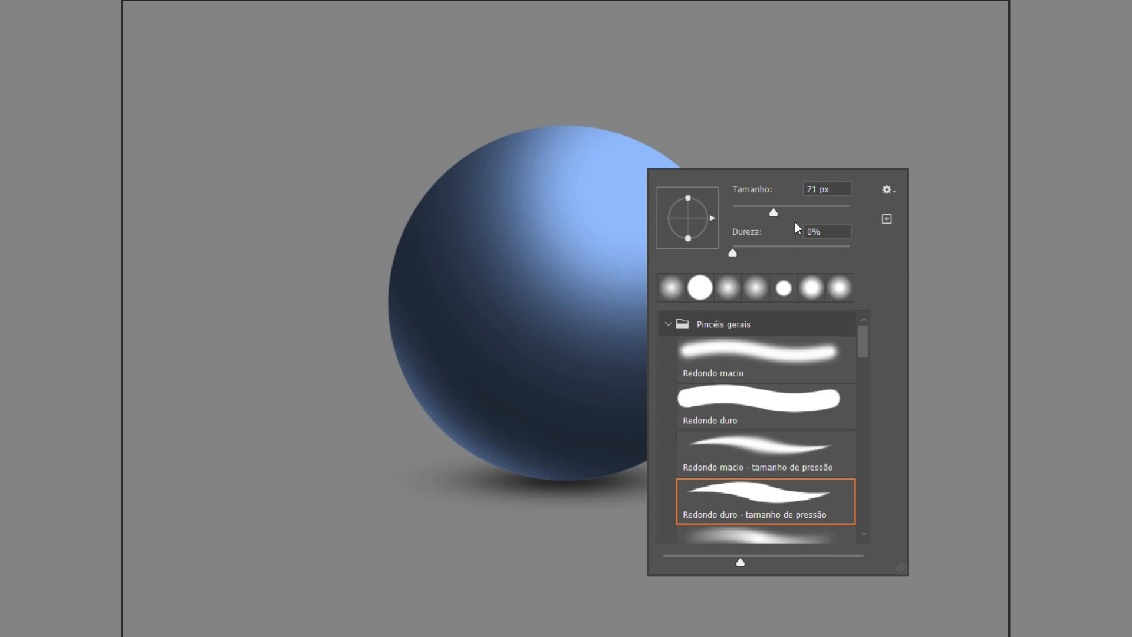
{"action": "key", "text": "Return"}
{"action": "left_click", "coordinate": [645, 165]}
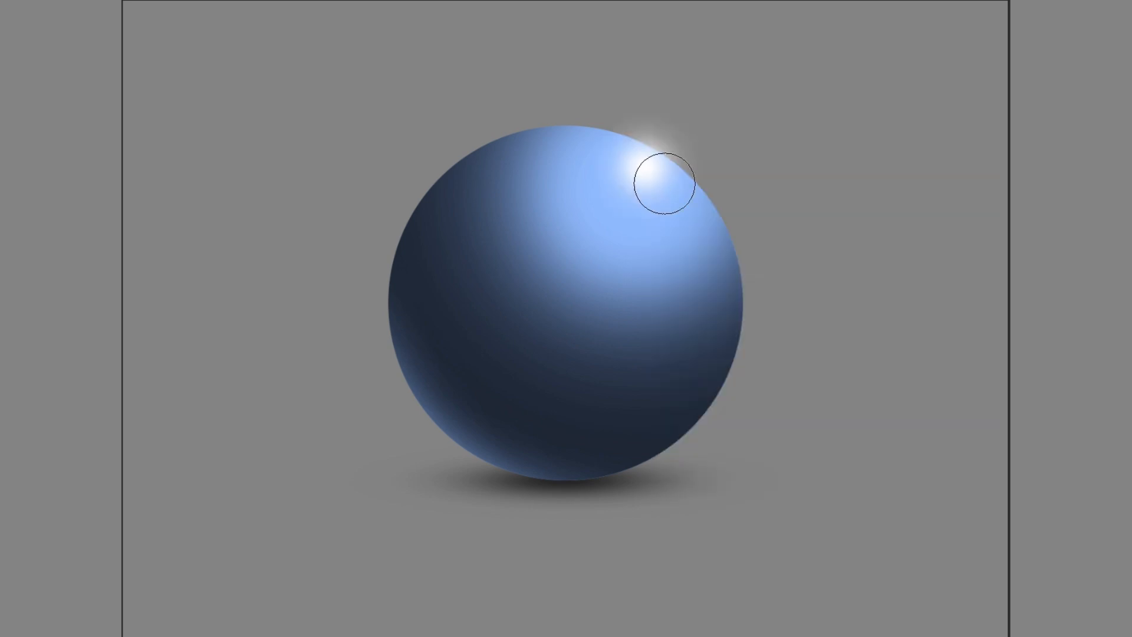
{"action": "key", "text": "ctrl+z"}
{"action": "left_click", "coordinate": [648, 157]}
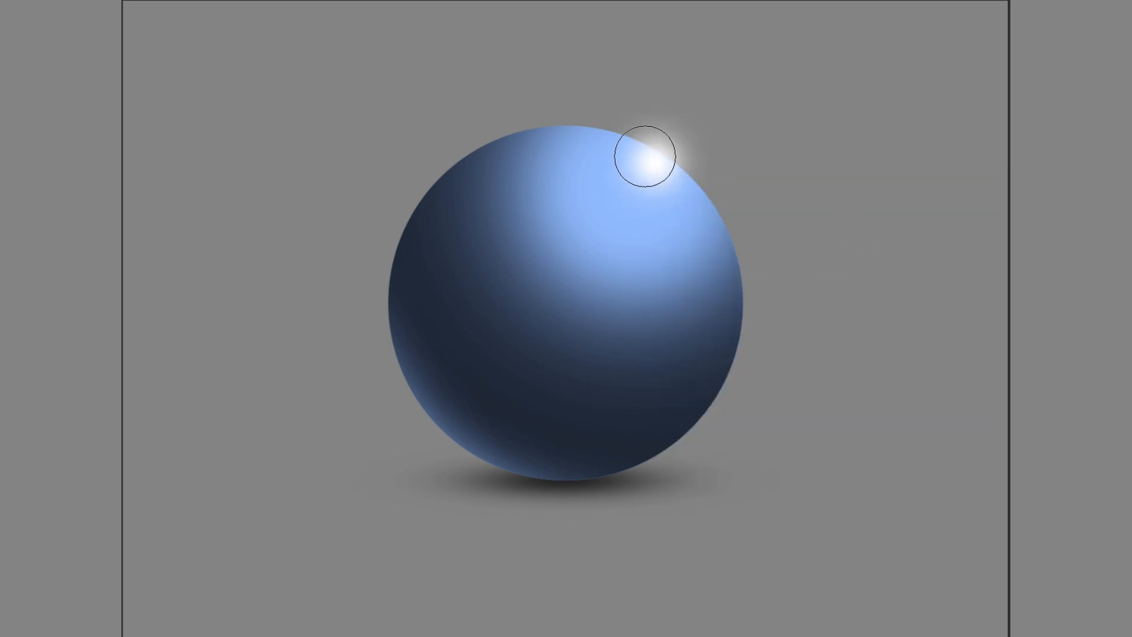
{"action": "left_click", "coordinate": [647, 153]}
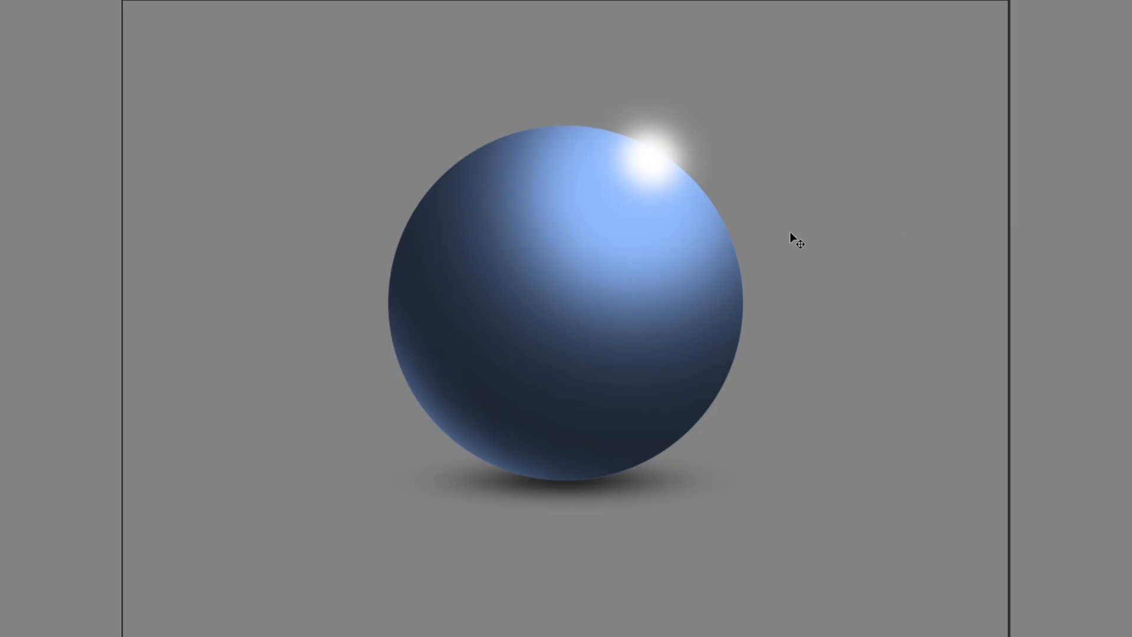
Undo the white glow and try a softer, larger one on the sphere's upper right edge, undoing that as well.
{"action": "key", "text": "ctrl+z"}
{"action": "key", "text": "ctrl+z"}
{"action": "right_click", "coordinate": [650, 194]}
{"action": "left_click_drag", "start_coordinate": [829, 243], "coordinate": [827, 238]}
{"action": "left_click", "coordinate": [652, 116]}
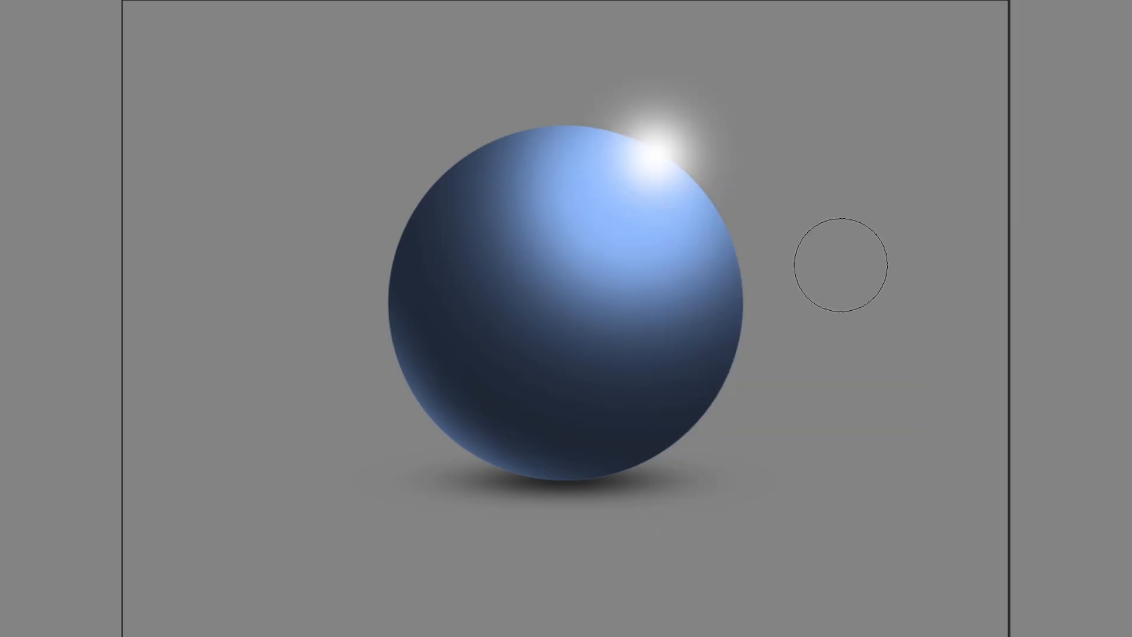
{"action": "key", "text": "ctrl+z"}
Paint a white glow with a 327 px, 0% hardness brush on the sphere's upper right edge and delete everything outside the circle.
{"action": "right_click", "coordinate": [664, 162]}
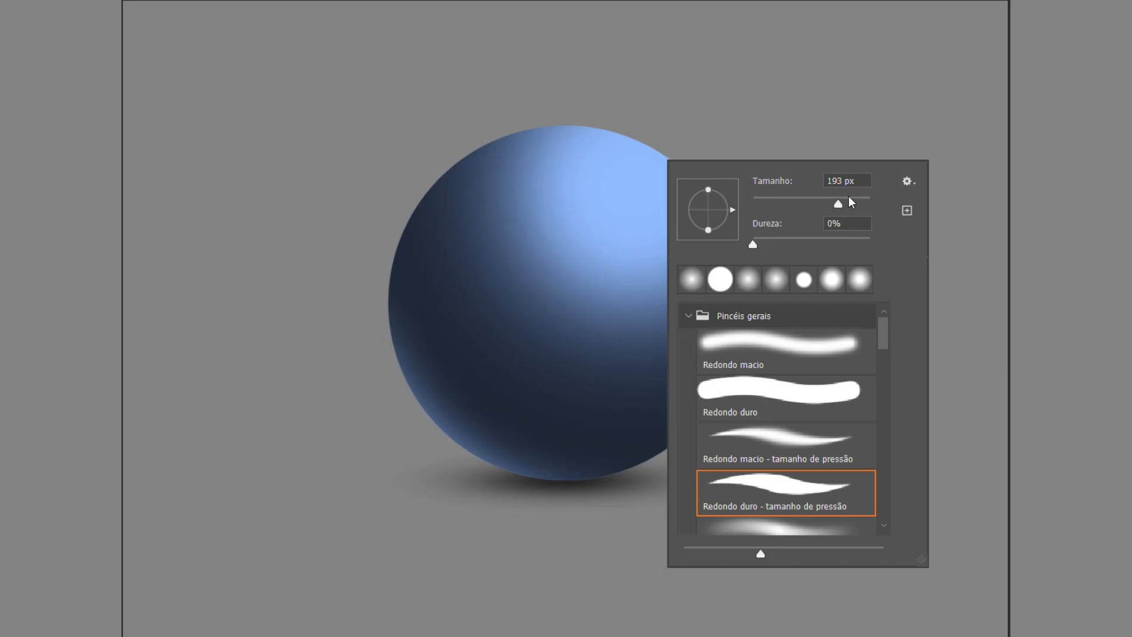
{"action": "left_click", "coordinate": [636, 139]}
{"action": "left_click", "coordinate": [653, 130]}
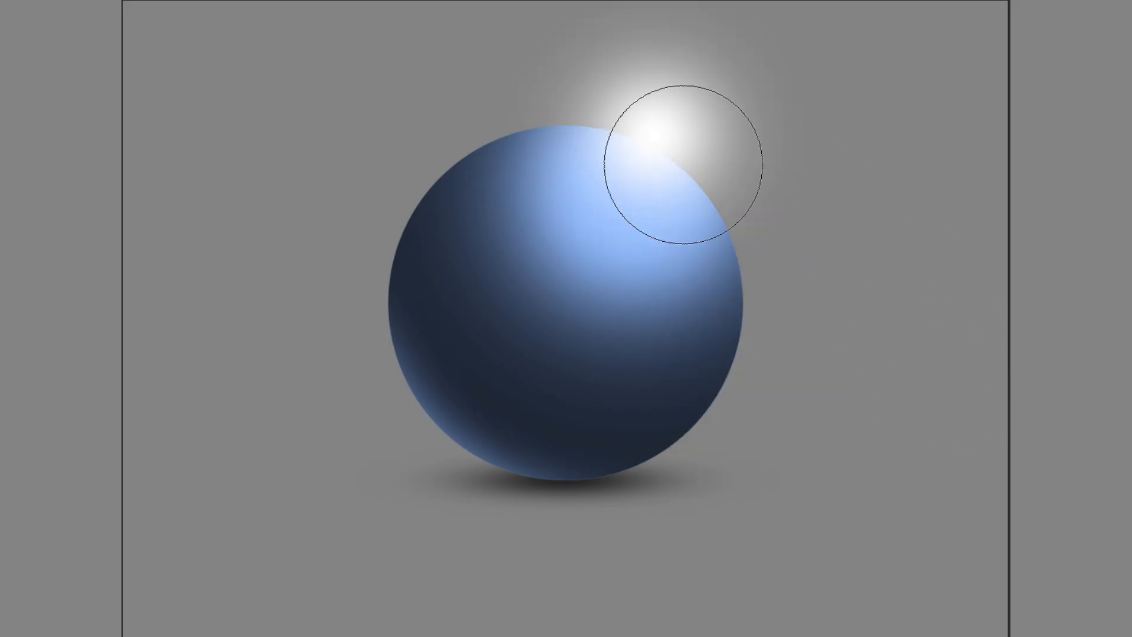
{"action": "key", "text": "ctrl+shift+d"}
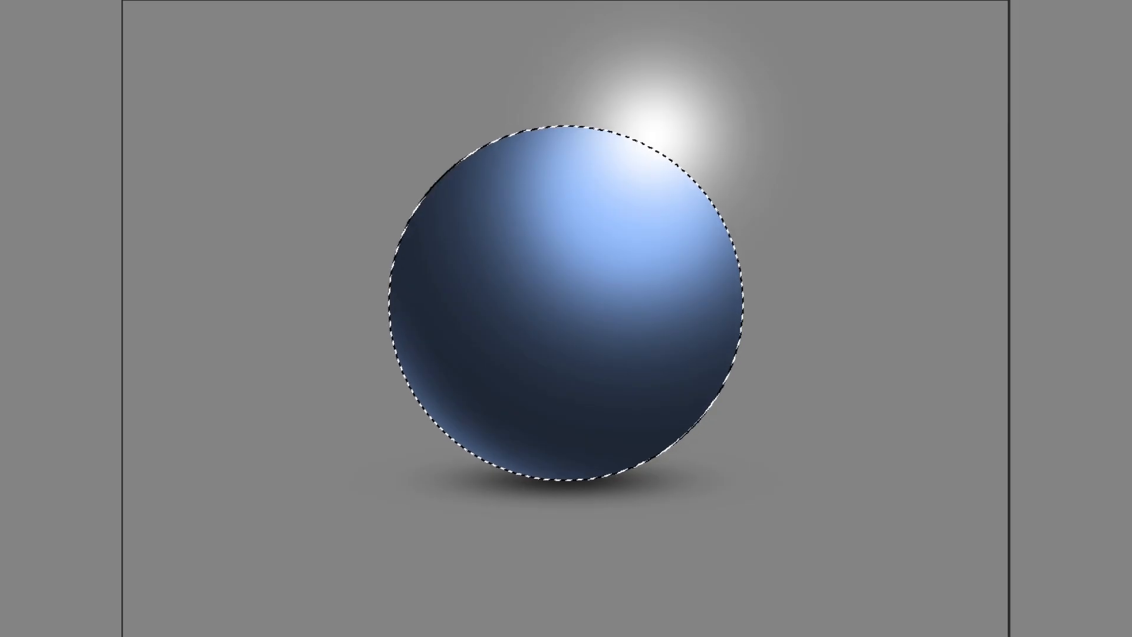
{"action": "key", "text": "ctrl+shift+i"}
{"action": "key", "text": "Delete"}
{"action": "key", "text": "ctrl+d"}
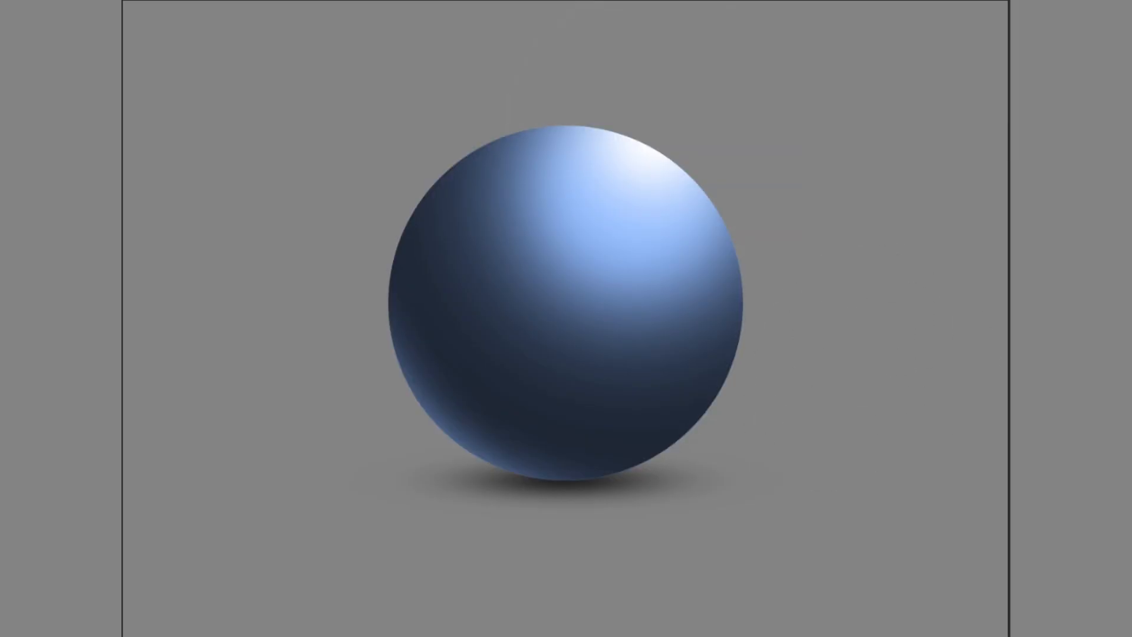
Undo the clipped glow, paint a fainter white highlight inside the circle selection at the sphere's upper right, and deselect.
{"action": "key", "text": "ctrl+z"}
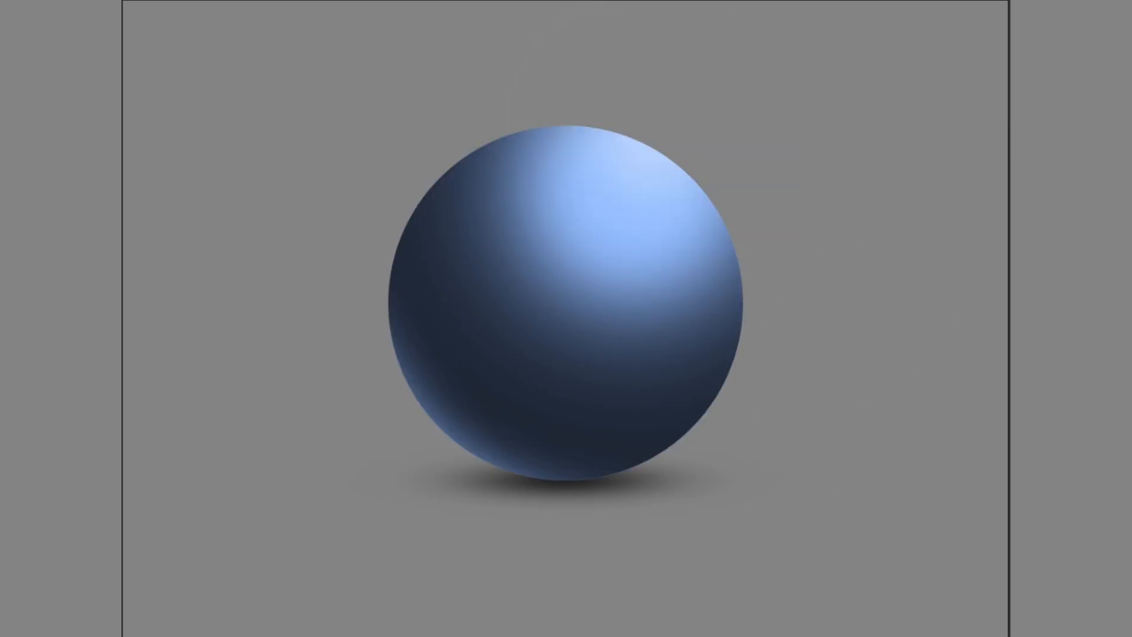
{"action": "key", "text": "ctrl+z"}
{"action": "left_click", "coordinate": [644, 155]}
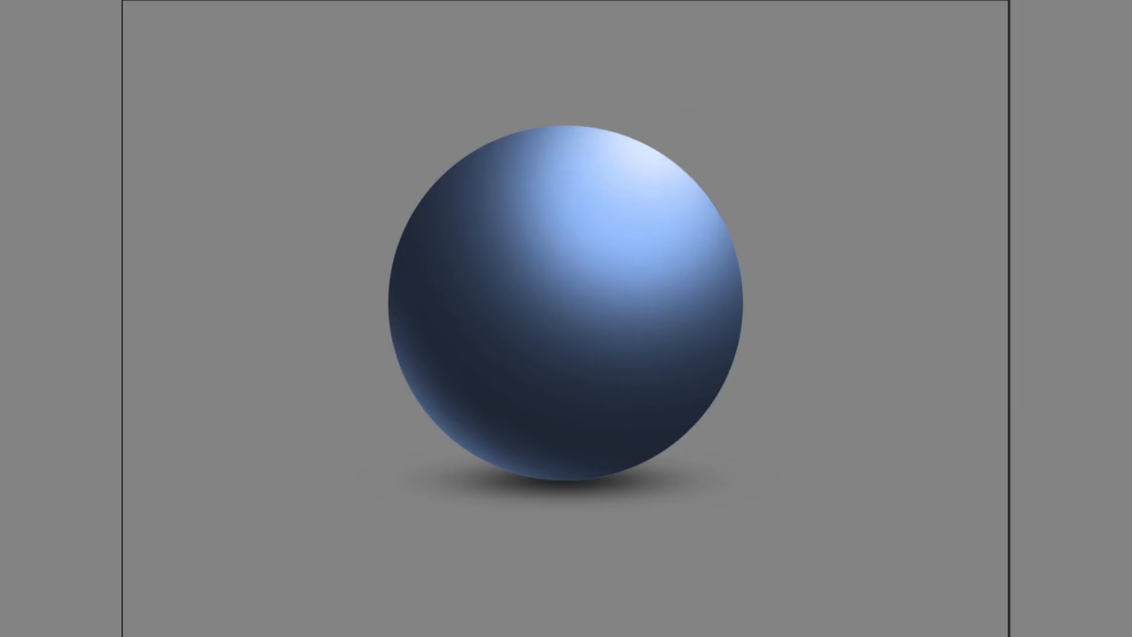
{"action": "key", "text": "ctrl+h"}
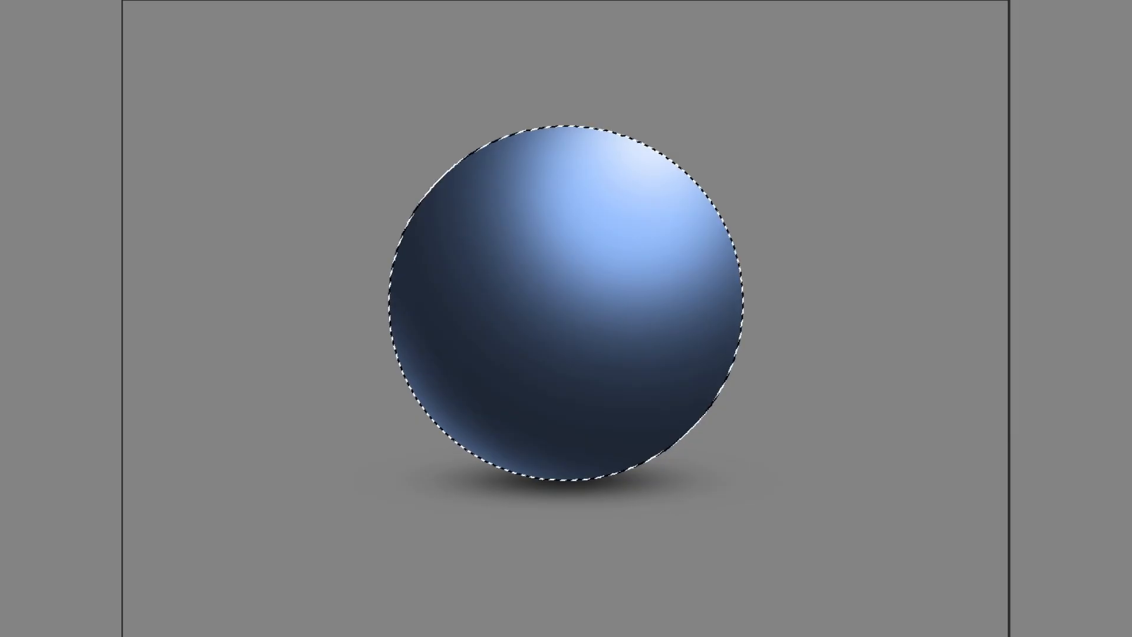
{"action": "key", "text": "ctrl+d"}
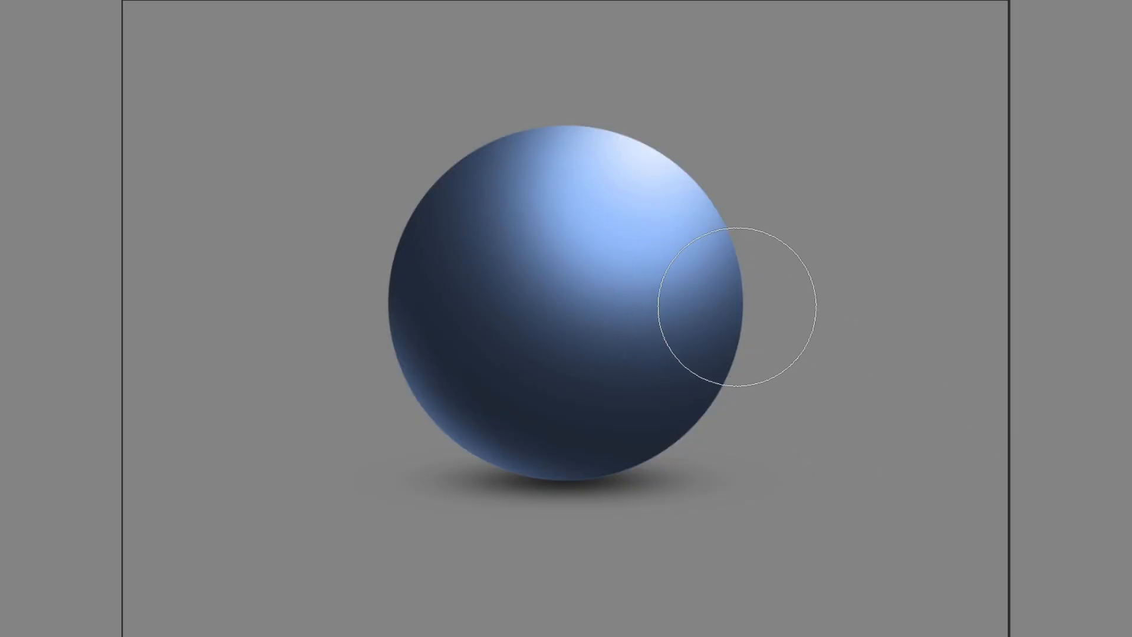
Shrink the soft brush and try a small white dab on the sphere's upper right edge, undoing it.
{"action": "right_click", "coordinate": [708, 155]}
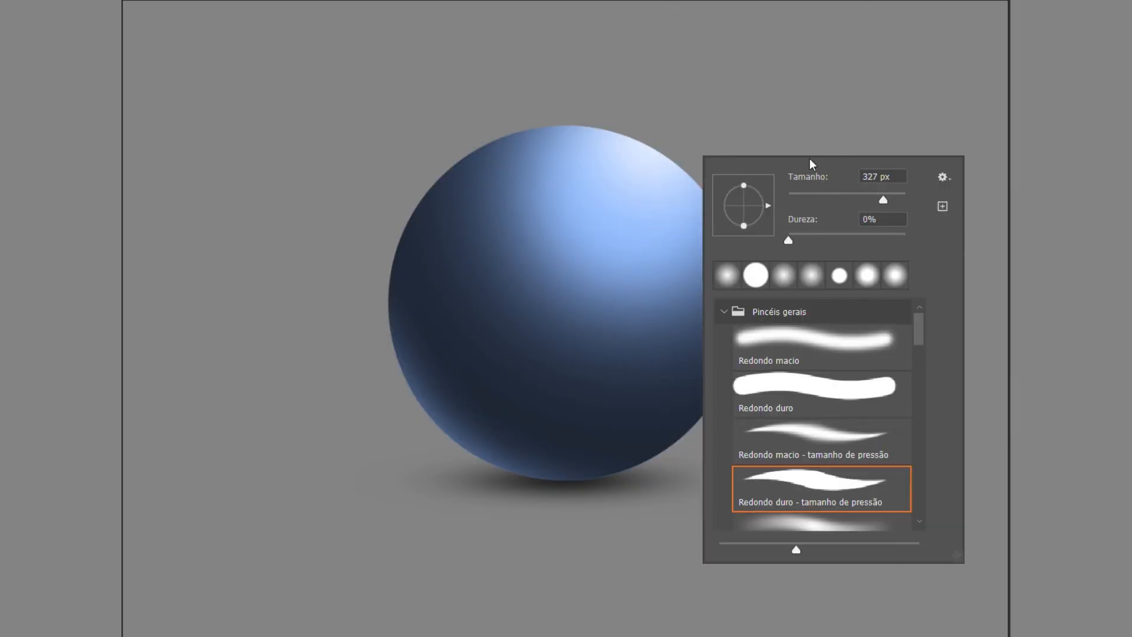
{"action": "left_click", "coordinate": [812, 195]}
{"action": "left_click", "coordinate": [838, 234]}
{"action": "left_click", "coordinate": [648, 151]}
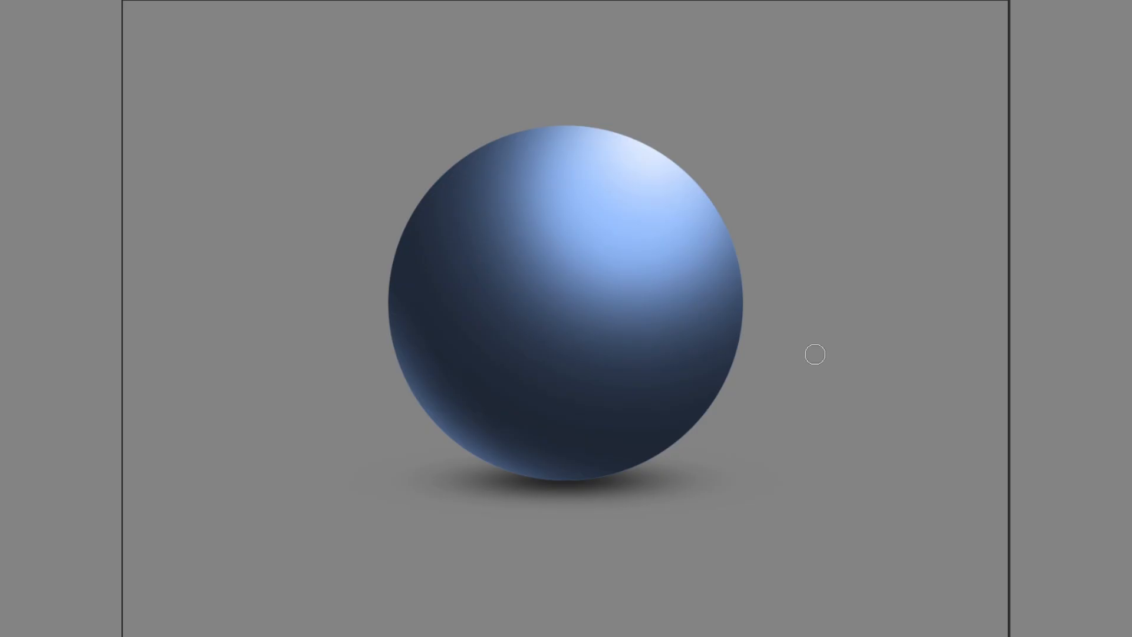
{"action": "left_click_drag", "start_coordinate": [651, 158], "coordinate": [657, 159]}
{"action": "key", "text": "ctrl+z"}
Place a small soft white dot within the lit upper part of the sphere and clear the whole-canvas selection.
{"action": "key", "text": "ctrl+a"}
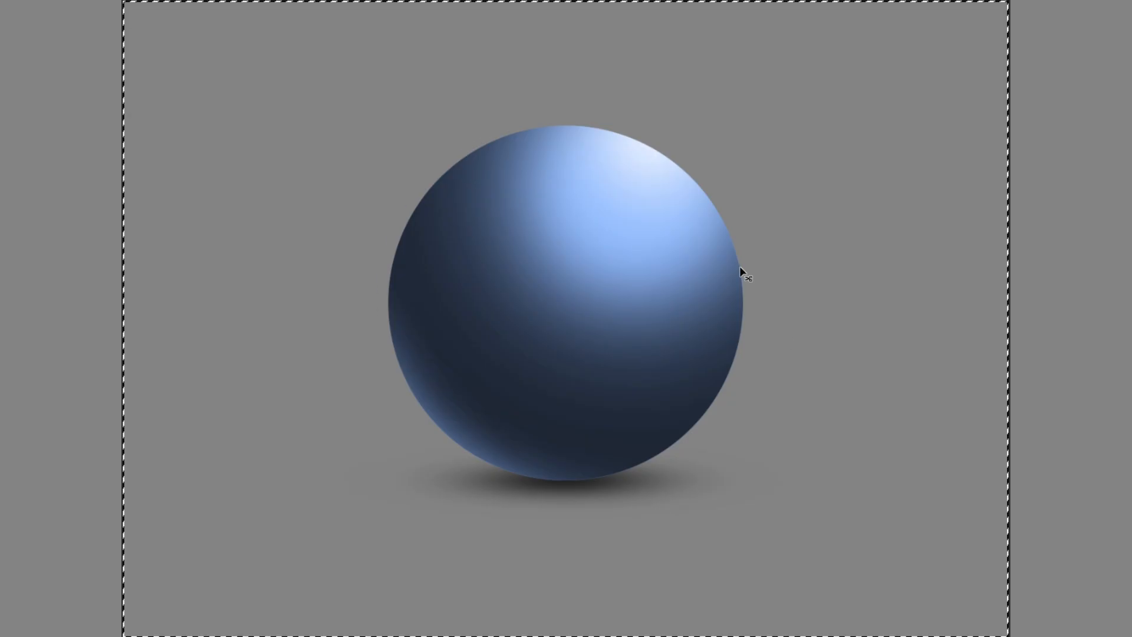
{"action": "left_click_drag", "start_coordinate": [620, 180], "coordinate": [630, 206]}
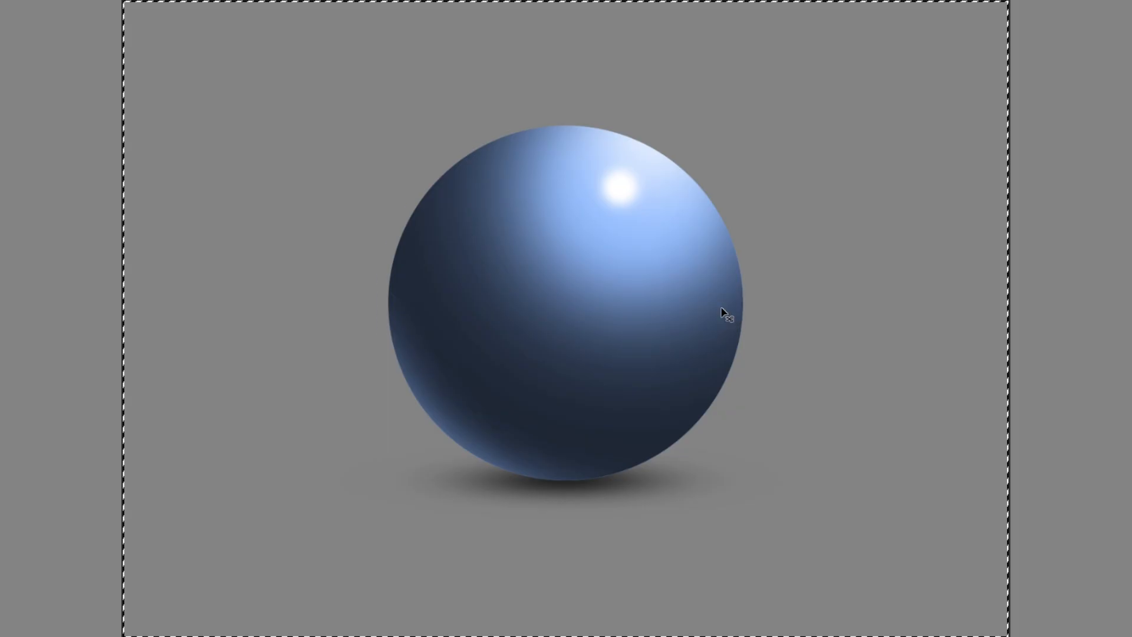
{"action": "key", "text": "ctrl+t"}
{"action": "key", "text": "Return"}
{"action": "key", "text": "ctrl+d"}
Rotate the white dot to match the sphere's upper right slope and reshape it into an elongated highlight.
{"action": "key", "text": "ctrl+t"}
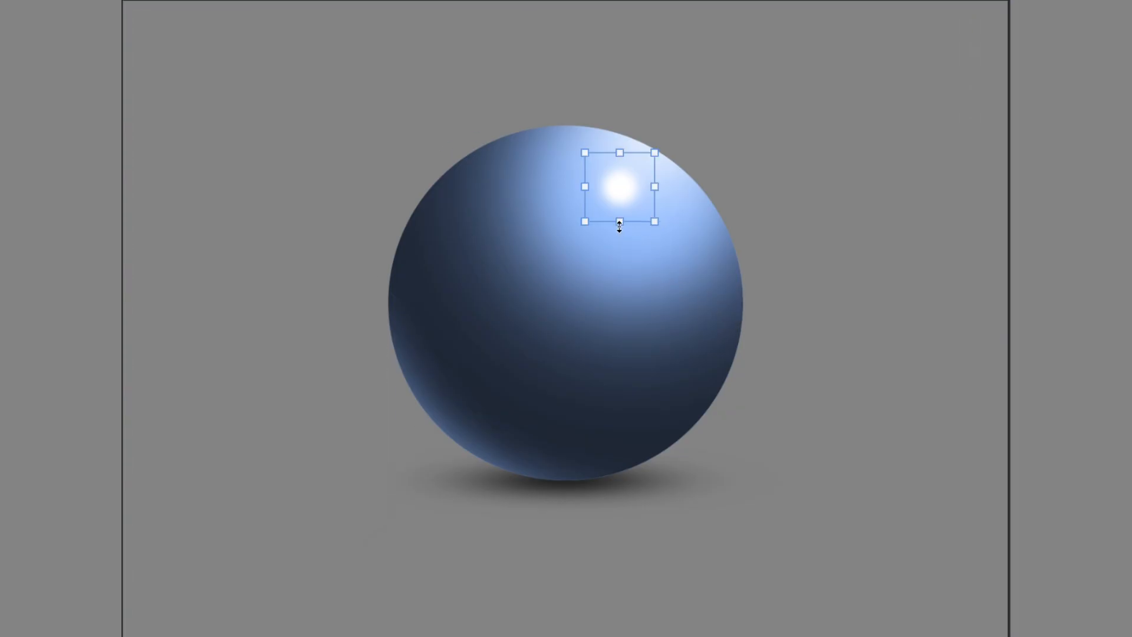
{"action": "left_click_drag", "start_coordinate": [679, 242], "coordinate": [646, 259]}
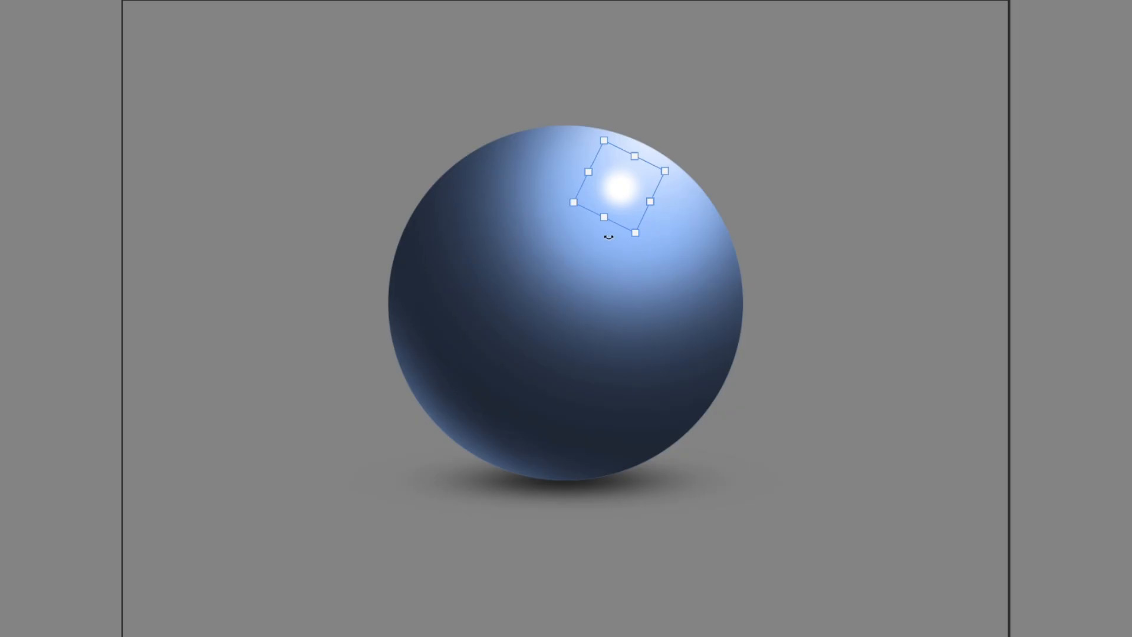
{"action": "mouse_move", "coordinate": [601, 216]}
{"action": "left_mouse_down"}
{"action": "mouse_move", "coordinate": [637, 203]}
{"action": "mouse_move", "coordinate": [614, 195]}
{"action": "mouse_move", "coordinate": [619, 178]}
{"action": "mouse_move", "coordinate": [671, 125]}
{"action": "mouse_move", "coordinate": [791, 224]}
{"action": "left_mouse_up"}
{"action": "scroll", "coordinate": [653, 179], "scroll_direction": "up", "scroll_amount": 4}
{"action": "key", "text": "Return"}
Warp the elongated white highlight so its upper and lower sides curve along the sphere's upper right contour.
{"action": "left_click_drag", "start_coordinate": [610, 104], "coordinate": [644, 32]}
{"action": "key", "text": "space"}
{"action": "left_click_drag", "start_coordinate": [807, 37], "coordinate": [789, 99]}
{"action": "left_click_drag", "start_coordinate": [650, 120], "coordinate": [663, 95]}
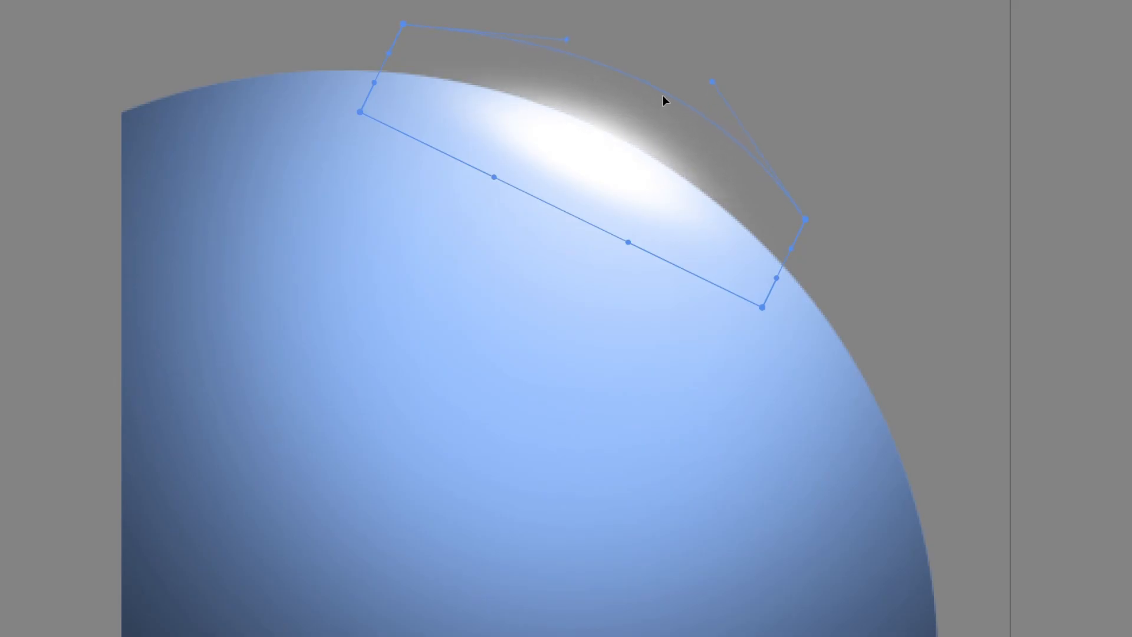
{"action": "left_click_drag", "start_coordinate": [560, 222], "coordinate": [577, 173]}
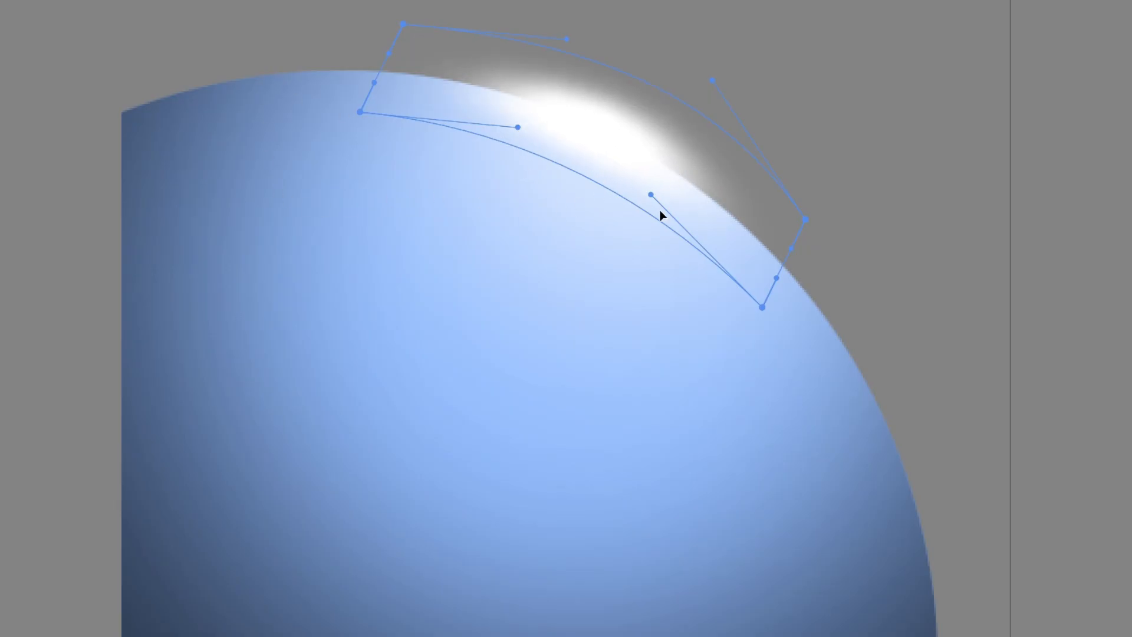
{"action": "key", "text": "Return"}
Adjust the highlight's position on the sphere's upper right edge, scale it down slightly and rotate it slightly clockwise.
{"action": "key", "text": "v"}
{"action": "mouse_move", "coordinate": [580, 138]}
{"action": "left_mouse_down"}
{"action": "mouse_move", "coordinate": [575, 148]}
{"action": "mouse_move", "coordinate": [581, 141]}
{"action": "left_mouse_up"}
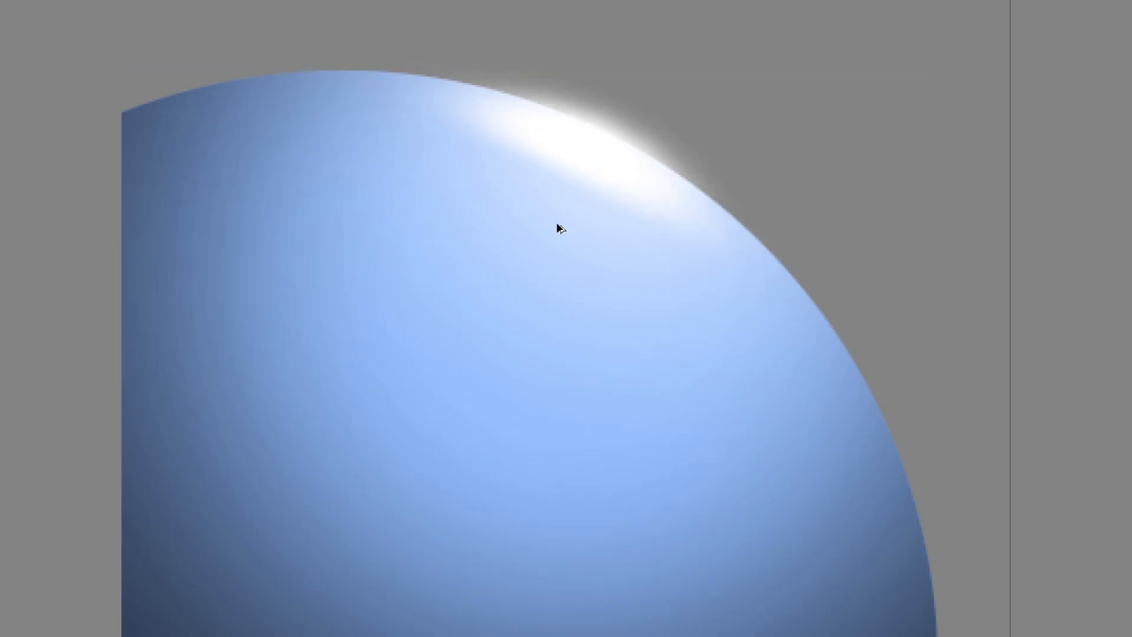
{"action": "key", "text": "ctrl+minus"}
{"action": "key", "text": "ctrl+minus"}
{"action": "key", "text": "ctrl+minus"}
{"action": "key", "text": "ctrl+minus"}
{"action": "key", "text": "ctrl+plus"}
{"action": "scroll", "coordinate": [624, 218], "scroll_direction": "up", "scroll_amount": 3}
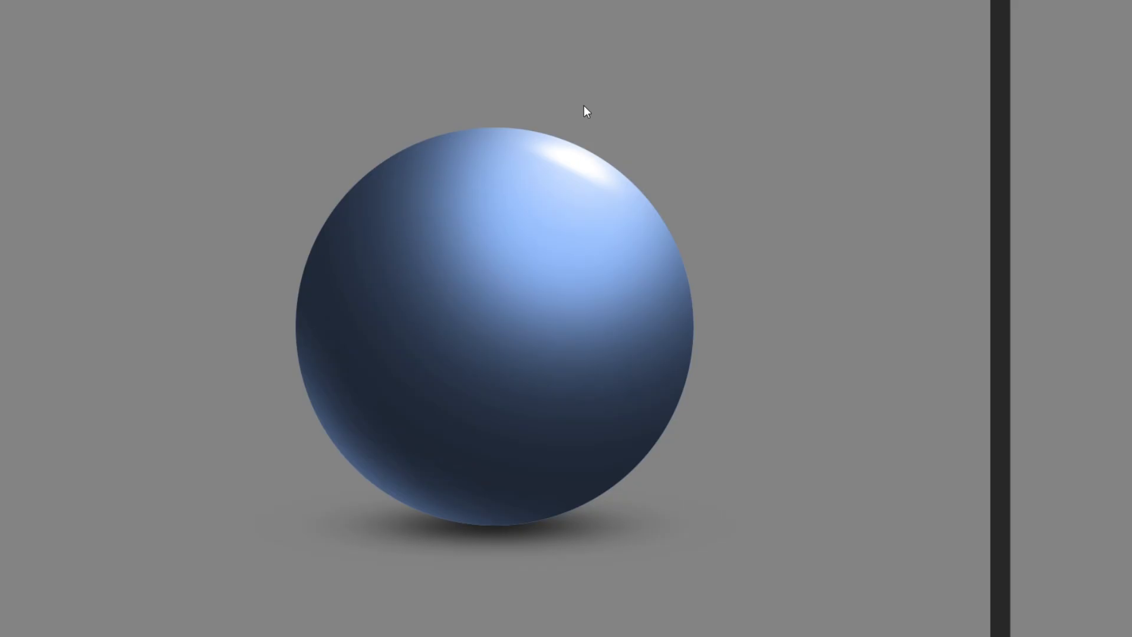
{"action": "left_click", "coordinate": [589, 186]}
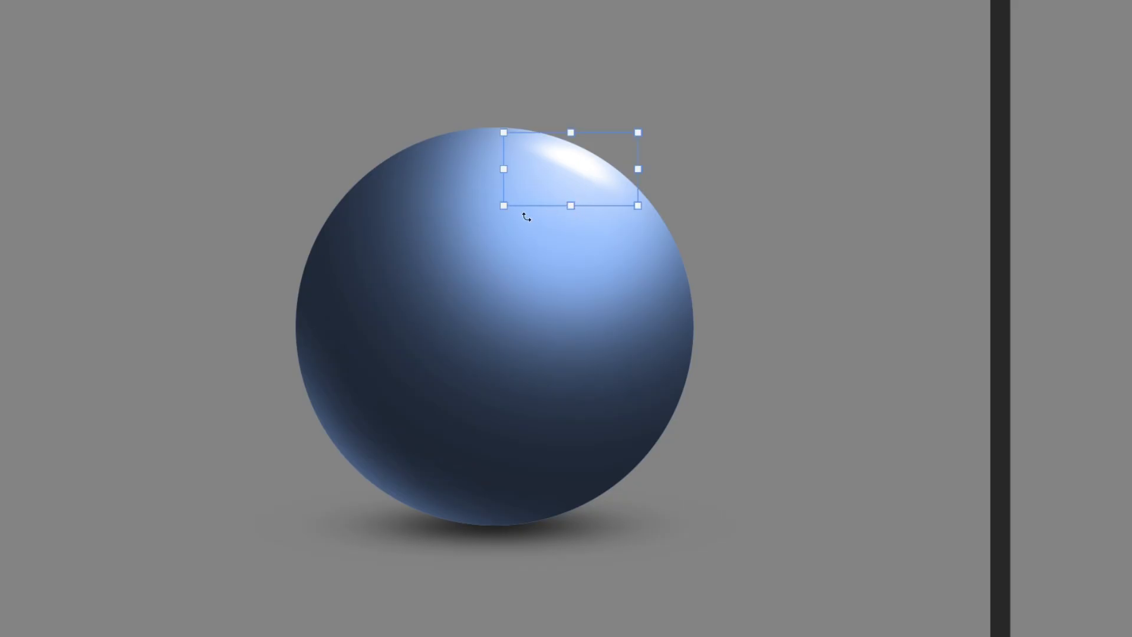
{"action": "left_click_drag", "start_coordinate": [503, 206], "coordinate": [524, 195]}
{"action": "left_click_drag", "start_coordinate": [583, 160], "coordinate": [578, 164]}
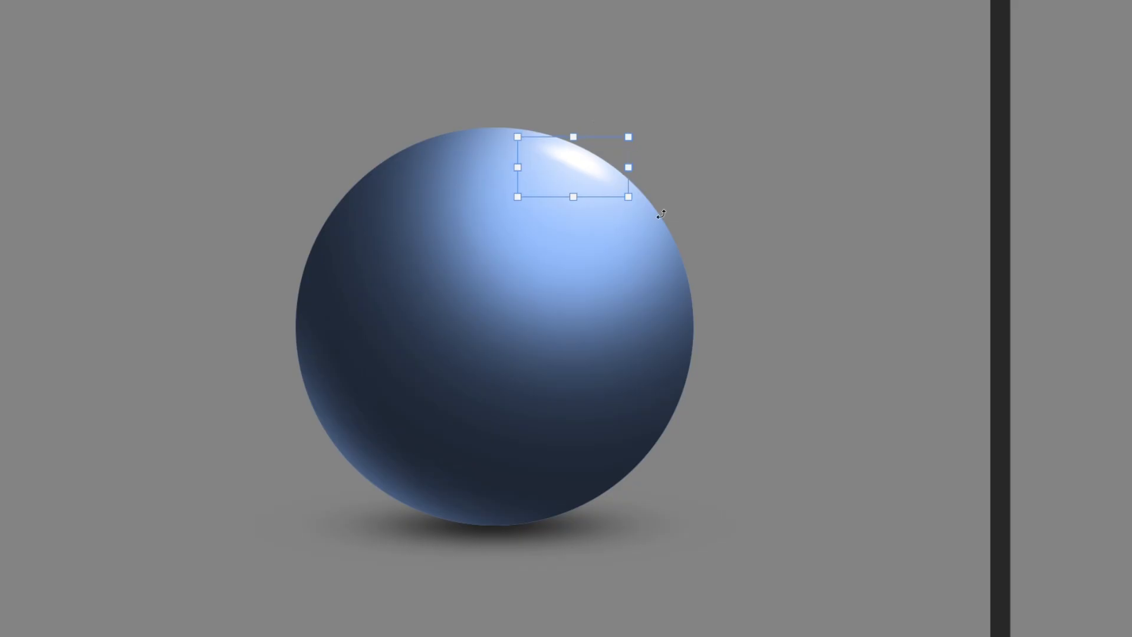
{"action": "left_click_drag", "start_coordinate": [655, 219], "coordinate": [656, 219]}
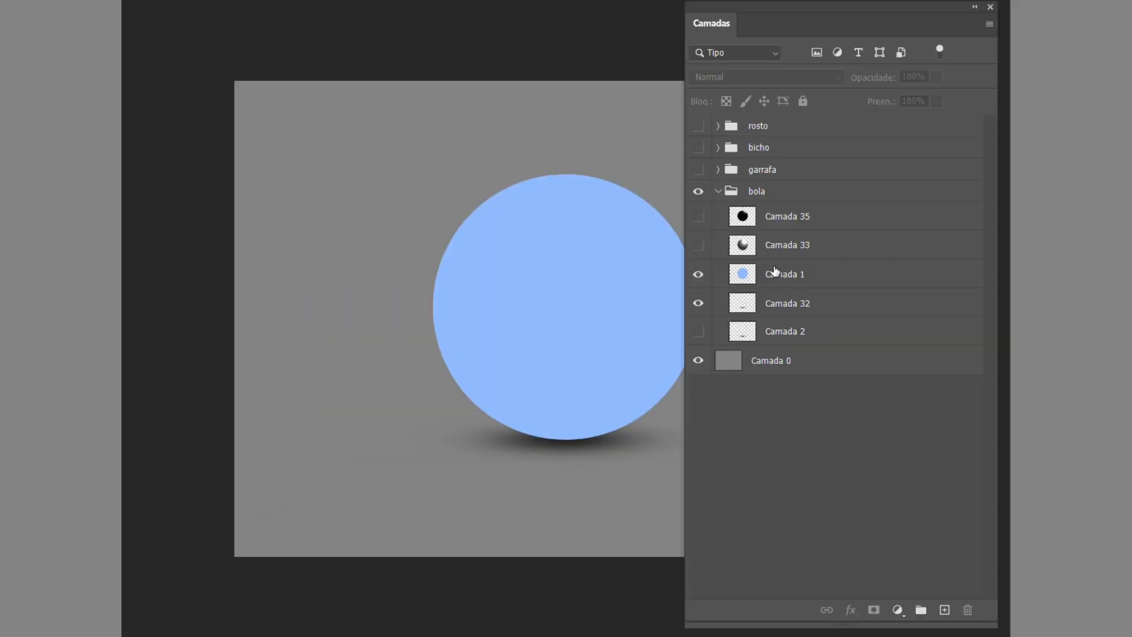
Organize the bola group into three layers named baseRGB, Multiplicação and Adição.
{"action": "double_click", "coordinate": [775, 271]}
{"action": "type", "text": "base"}
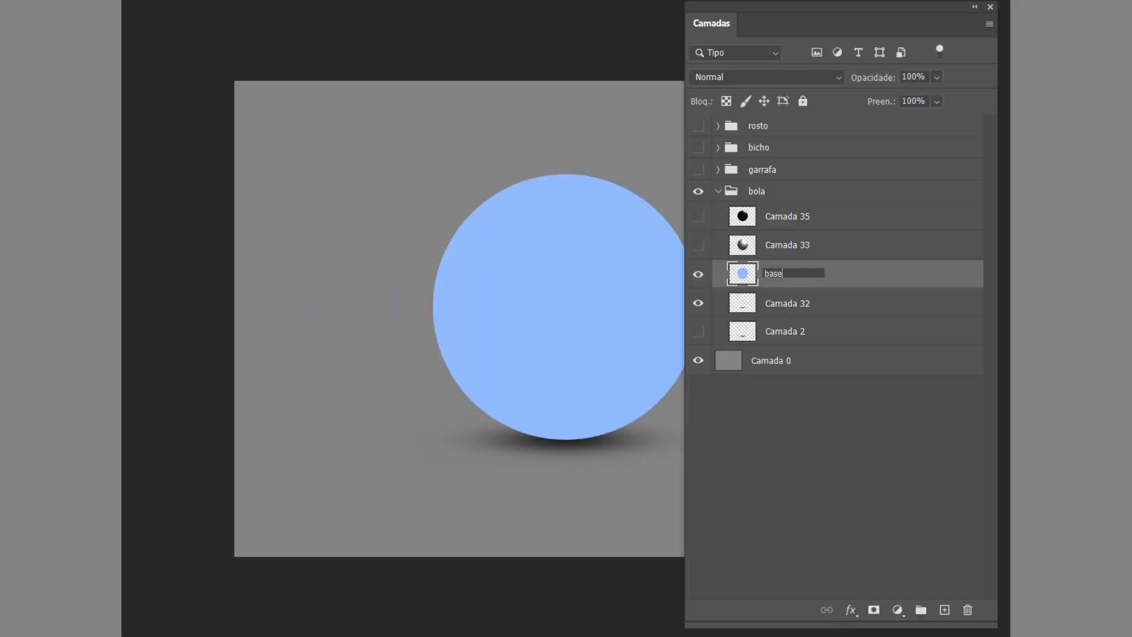
{"action": "key", "text": "Return"}
{"action": "left_click", "coordinate": [699, 275]}
{"action": "left_click", "coordinate": [806, 307]}
{"action": "double_click", "coordinate": [788, 304]}
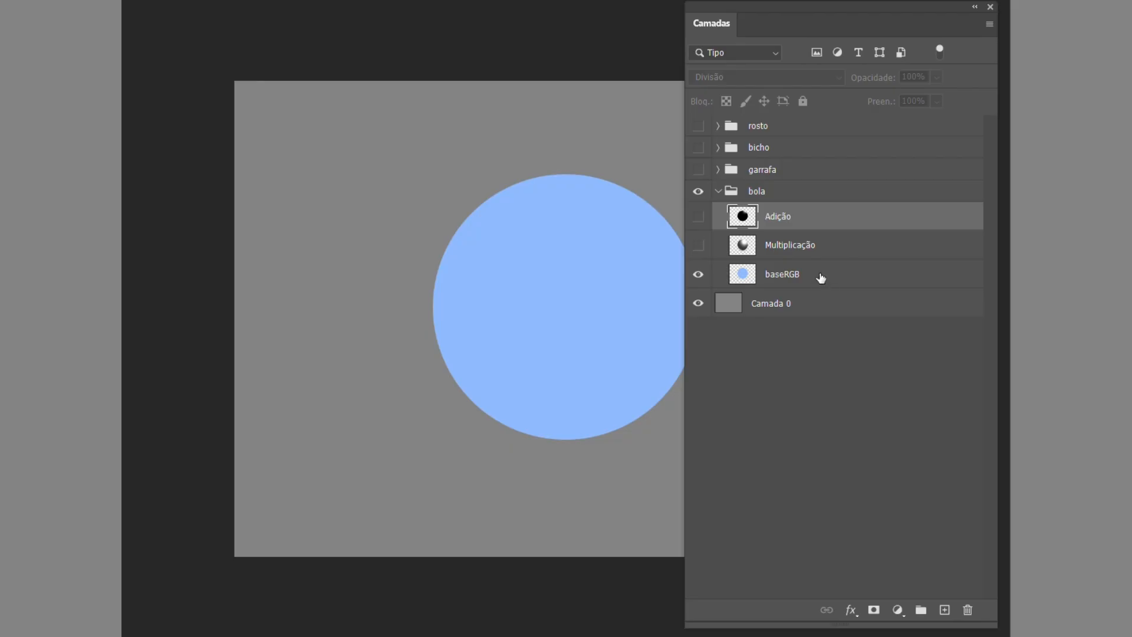
Hide the baseRGB layer and show the Multiplicação layer on its own with the Normal blend mode.
{"action": "left_click", "coordinate": [820, 278]}
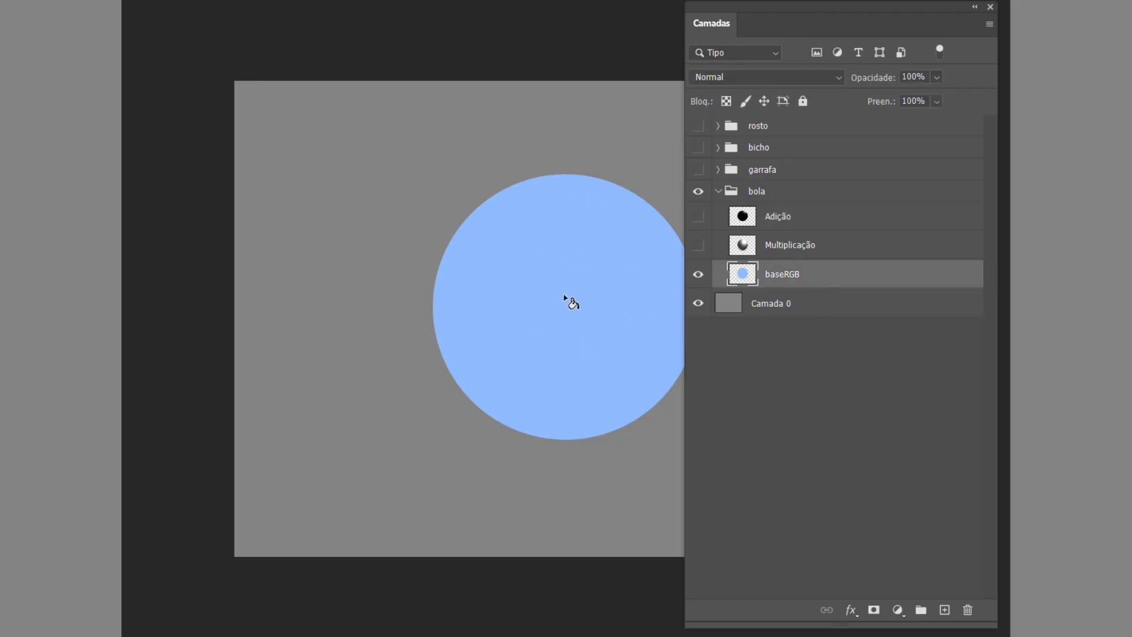
{"action": "left_click", "coordinate": [698, 275]}
{"action": "left_click", "coordinate": [804, 246]}
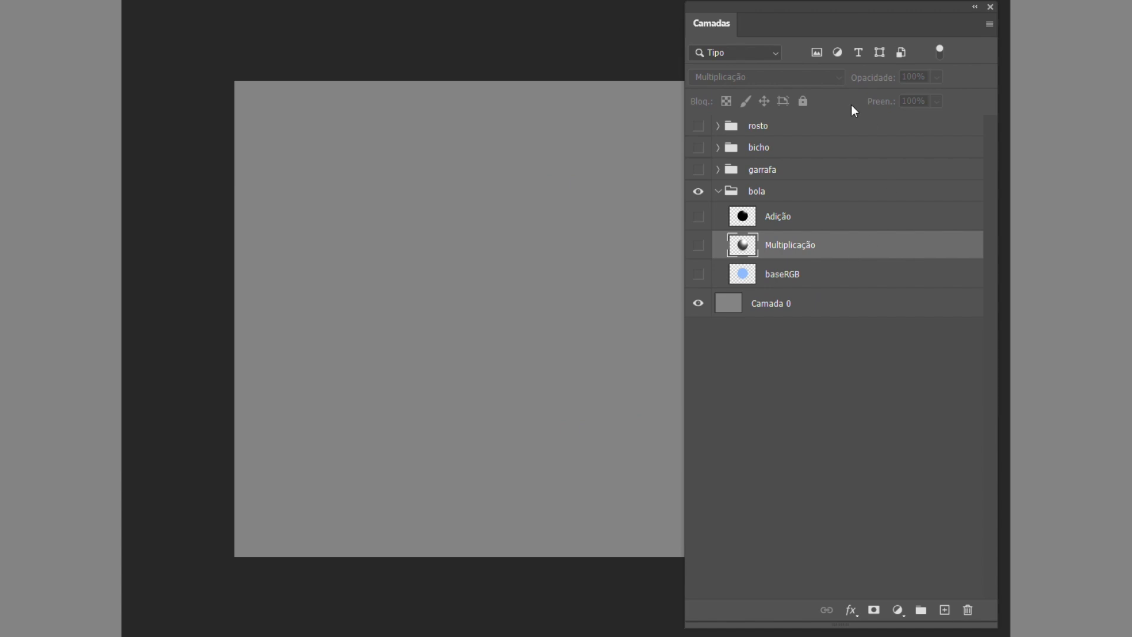
{"action": "left_click", "coordinate": [698, 246]}
{"action": "left_click", "coordinate": [830, 76]}
{"action": "left_click", "coordinate": [809, 88]}
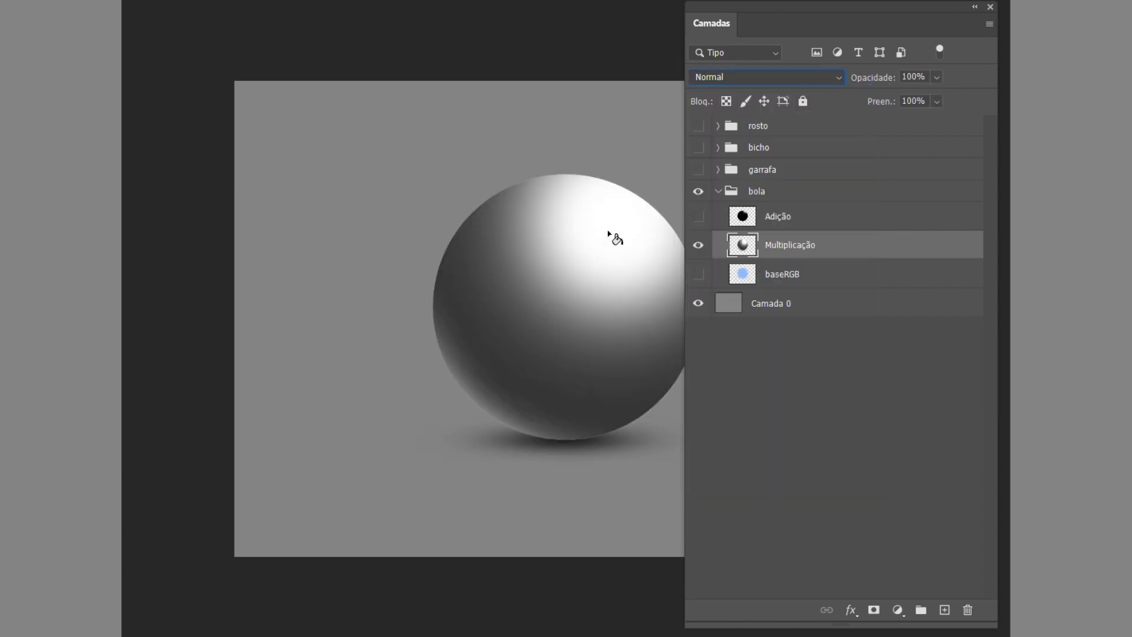
Set the Multiplicação layer's blend mode to Multiplicação and show the baseRGB layer beneath it.
{"action": "left_click", "coordinate": [835, 76]}
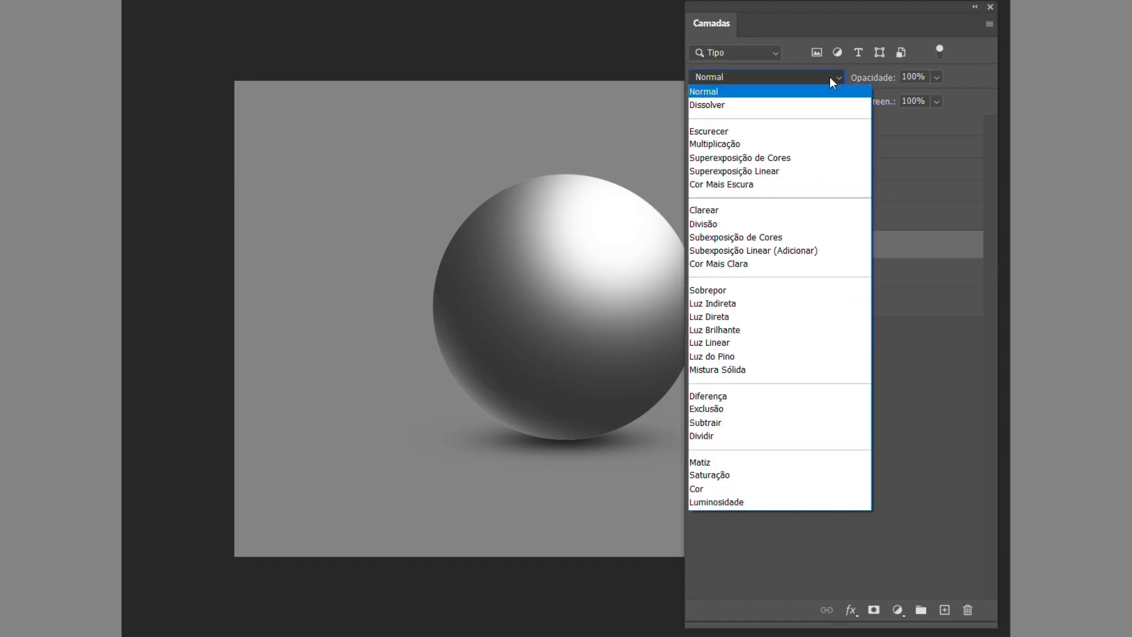
{"action": "left_click", "coordinate": [788, 146]}
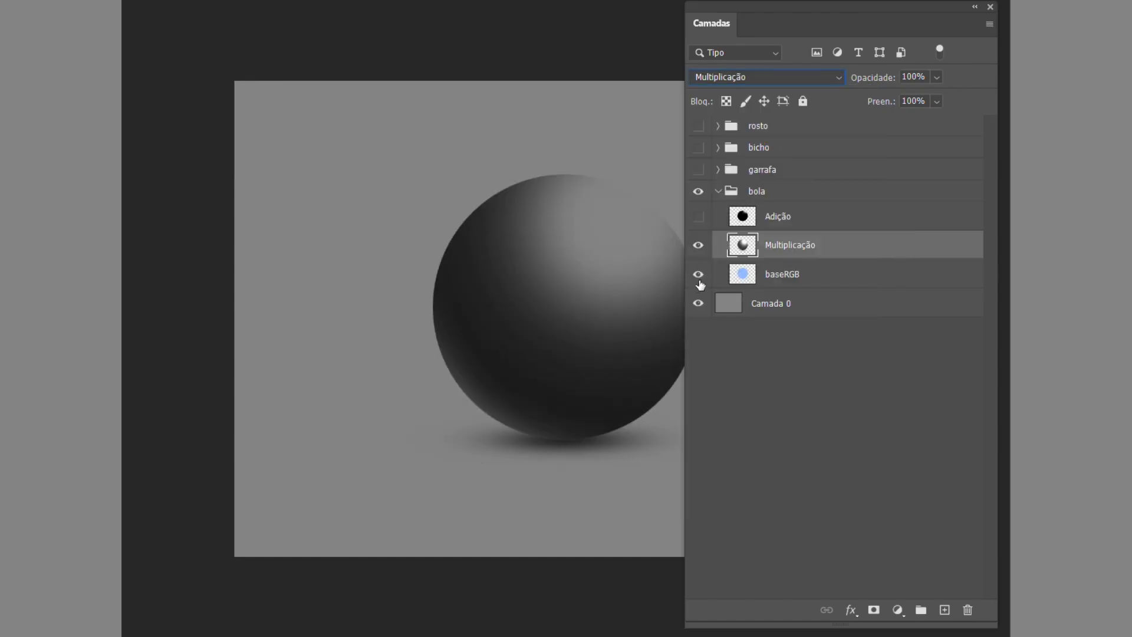
{"action": "left_click", "coordinate": [699, 274]}
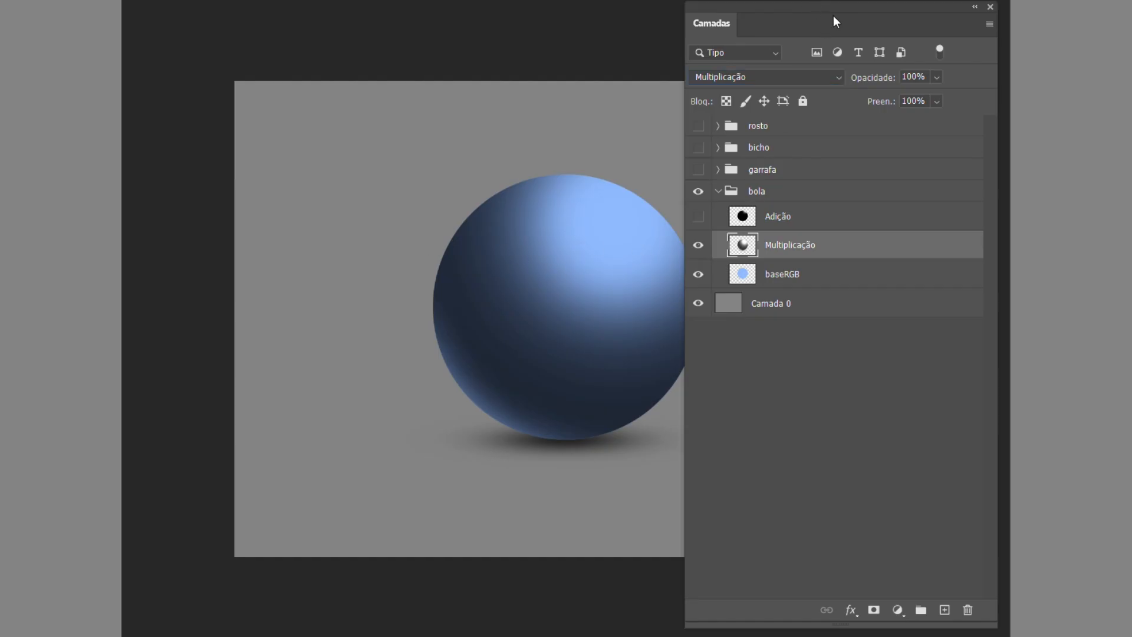
Compare the ball with and without the Multiplicação layer, hide it and baseRGB, and show only the Adição layer.
{"action": "left_click_drag", "start_coordinate": [581, 180], "coordinate": [358, 192]}
{"action": "left_click", "coordinate": [699, 245]}
{"action": "left_click", "coordinate": [700, 245]}
{"action": "left_click", "coordinate": [699, 246]}
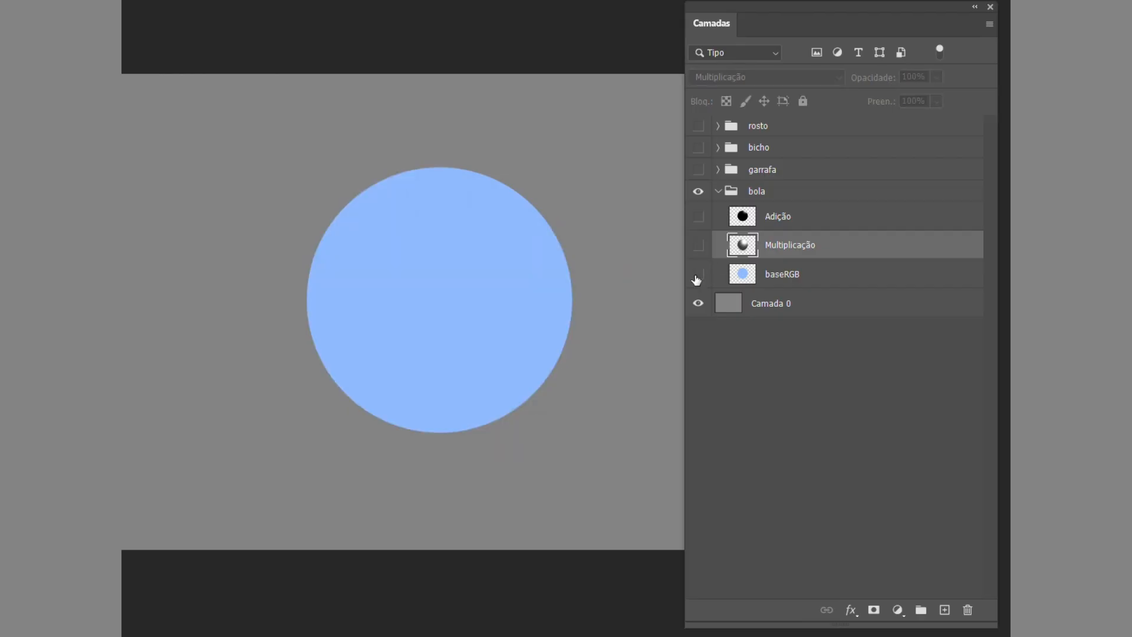
{"action": "left_click", "coordinate": [698, 274]}
{"action": "left_click", "coordinate": [790, 220]}
{"action": "left_click", "coordinate": [699, 216]}
Preview the Adição layer in Normal mode and set its blend mode to Subexposição Linear (Adicionar).
{"action": "left_click", "coordinate": [822, 75]}
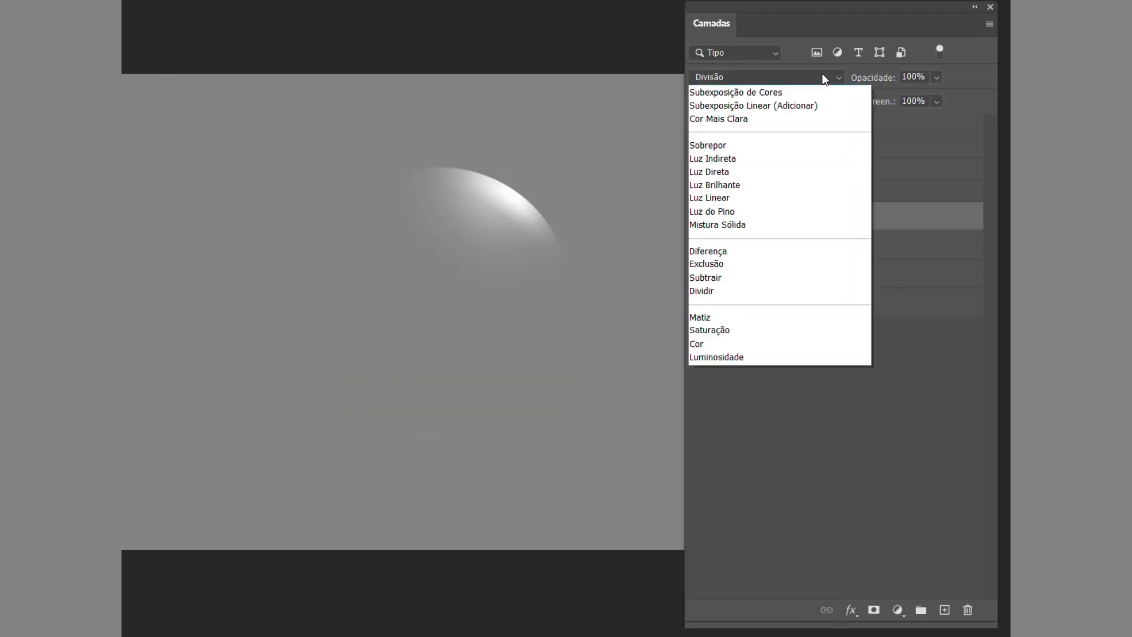
{"action": "left_click", "coordinate": [784, 92]}
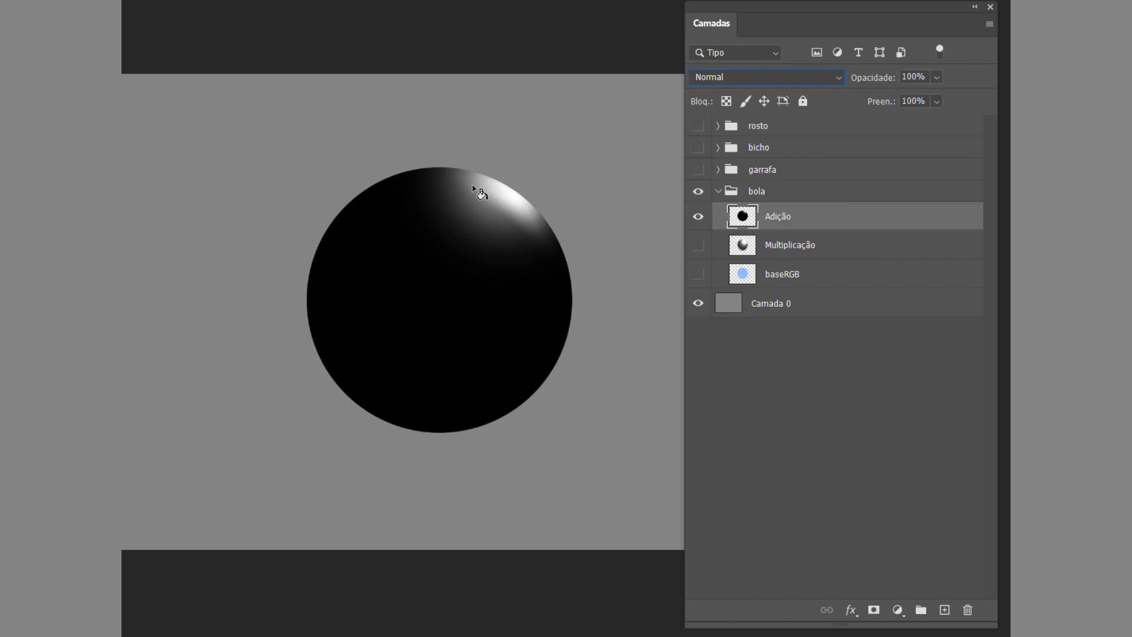
{"action": "left_click", "coordinate": [822, 77]}
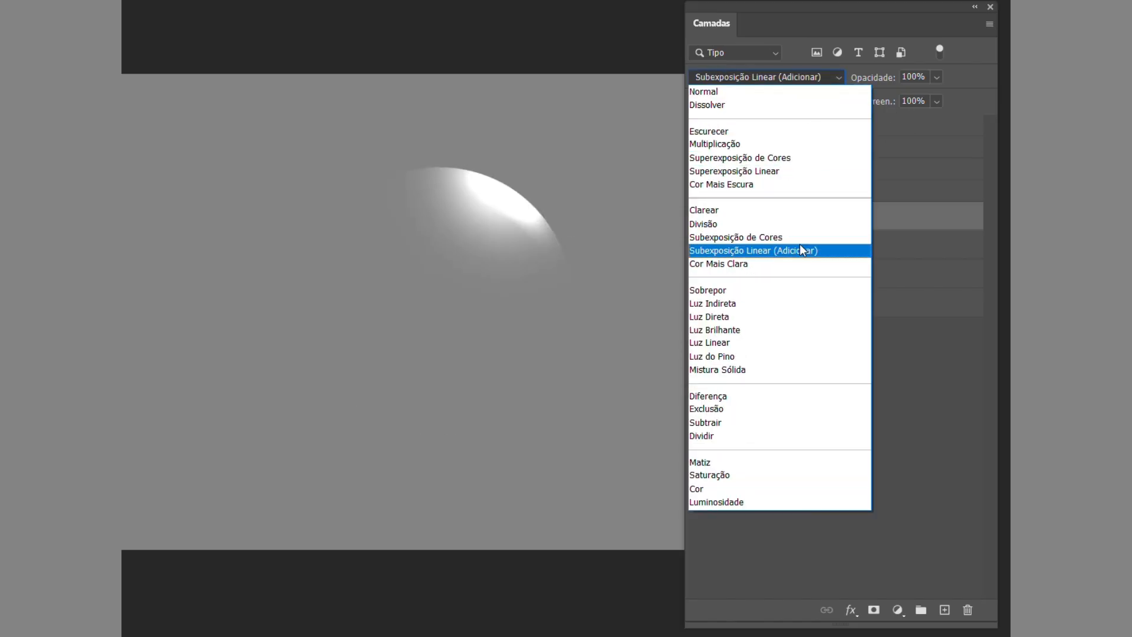
{"action": "left_click", "coordinate": [800, 245]}
{"action": "left_click", "coordinate": [802, 258]}
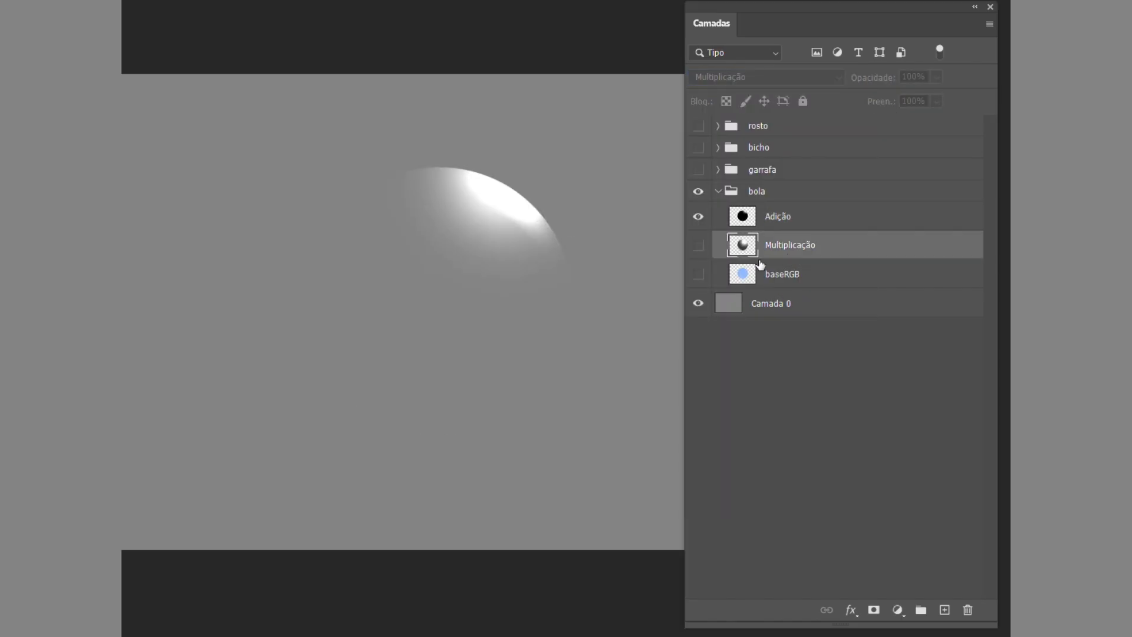
Show the Multiplicação layer in the Multiplicação blend mode and show baseRGB beneath it.
{"action": "left_click", "coordinate": [698, 245]}
{"action": "left_click", "coordinate": [811, 77]}
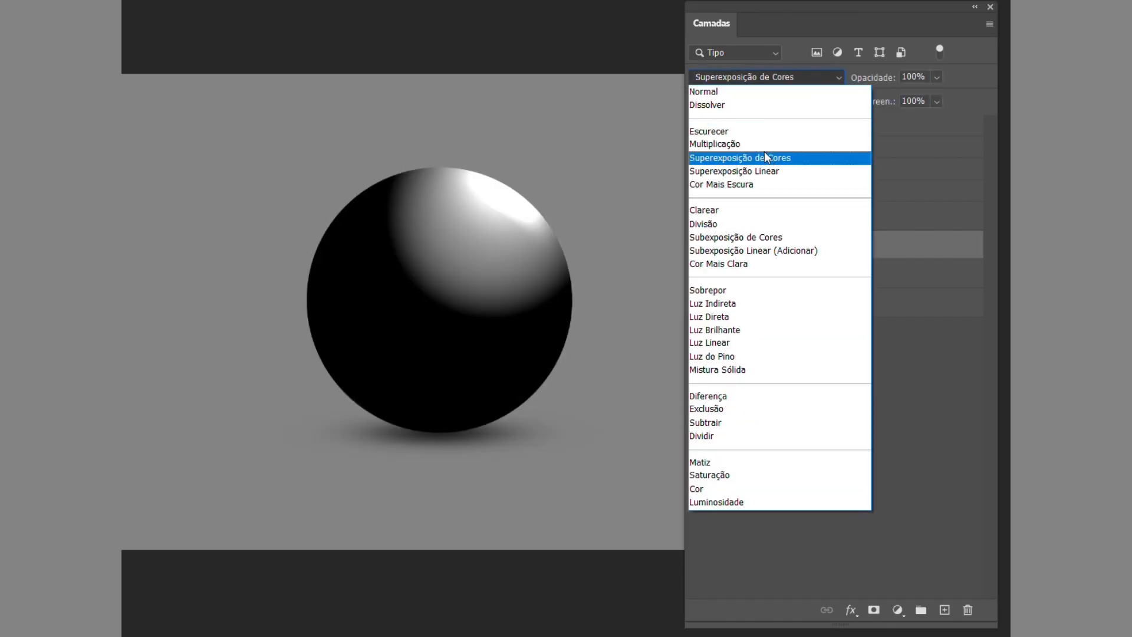
{"action": "left_click", "coordinate": [762, 145]}
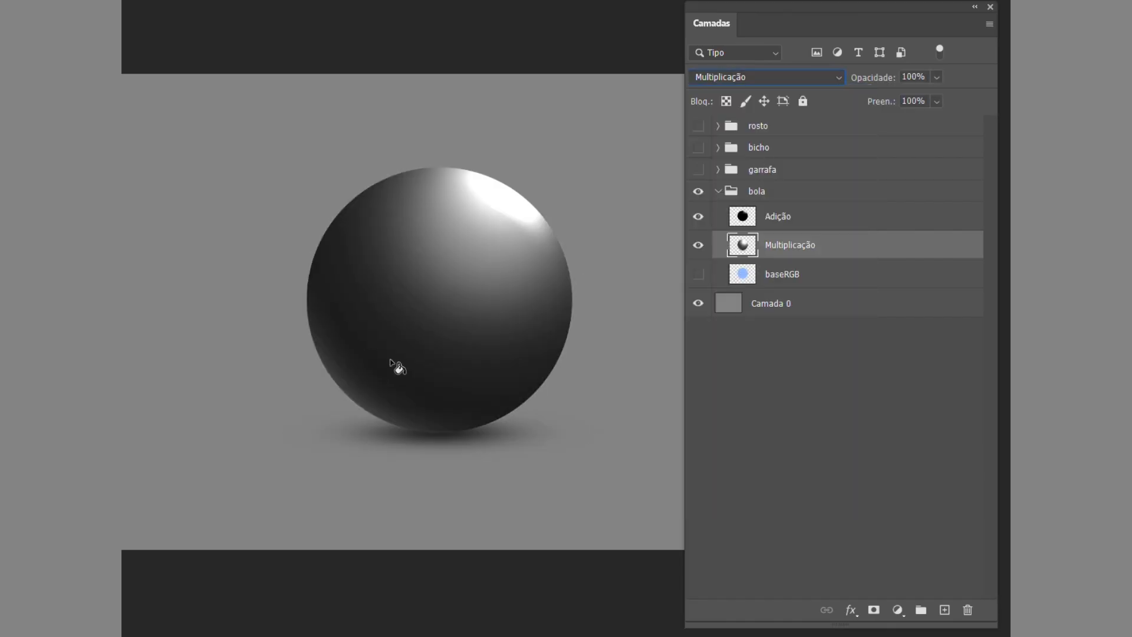
{"action": "left_click", "coordinate": [699, 274]}
{"action": "left_click", "coordinate": [812, 281]}
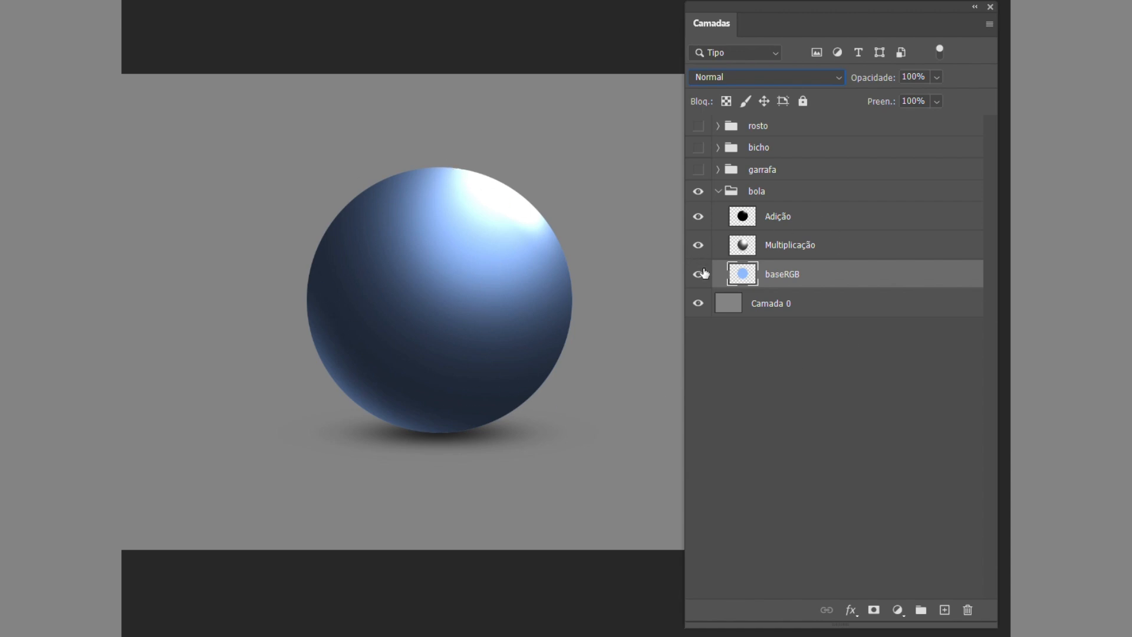
Toggle the Multiplicação and Adição layers off and on to compare their effect on the blue ball.
{"action": "left_click", "coordinate": [698, 245]}
{"action": "left_click", "coordinate": [698, 216]}
{"action": "left_click", "coordinate": [698, 244]}
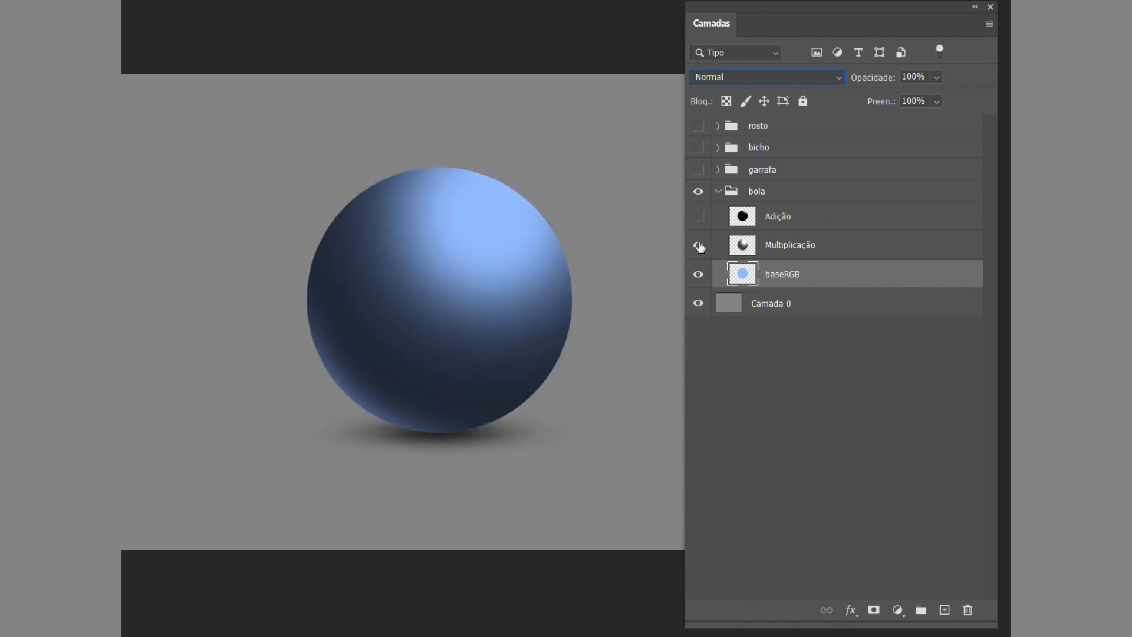
{"action": "left_click", "coordinate": [698, 217]}
Lower the Adição layer's opacity to 78% to soften the ball's highlight.
{"action": "left_click", "coordinate": [790, 217]}
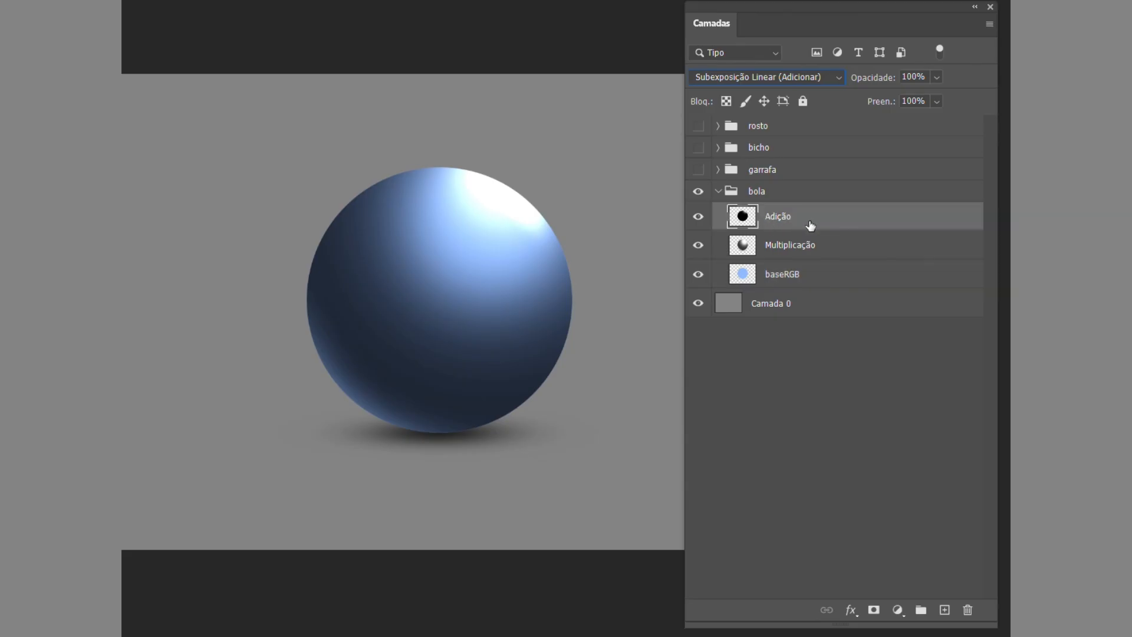
{"action": "left_click", "coordinate": [937, 77]}
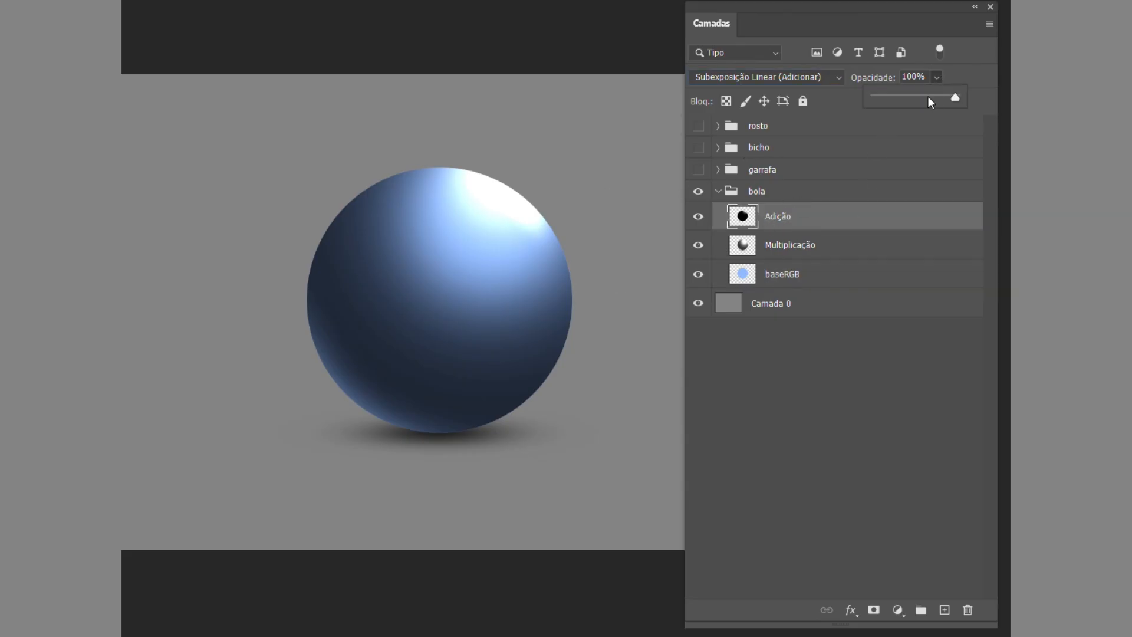
{"action": "left_click_drag", "start_coordinate": [928, 96], "coordinate": [923, 96]}
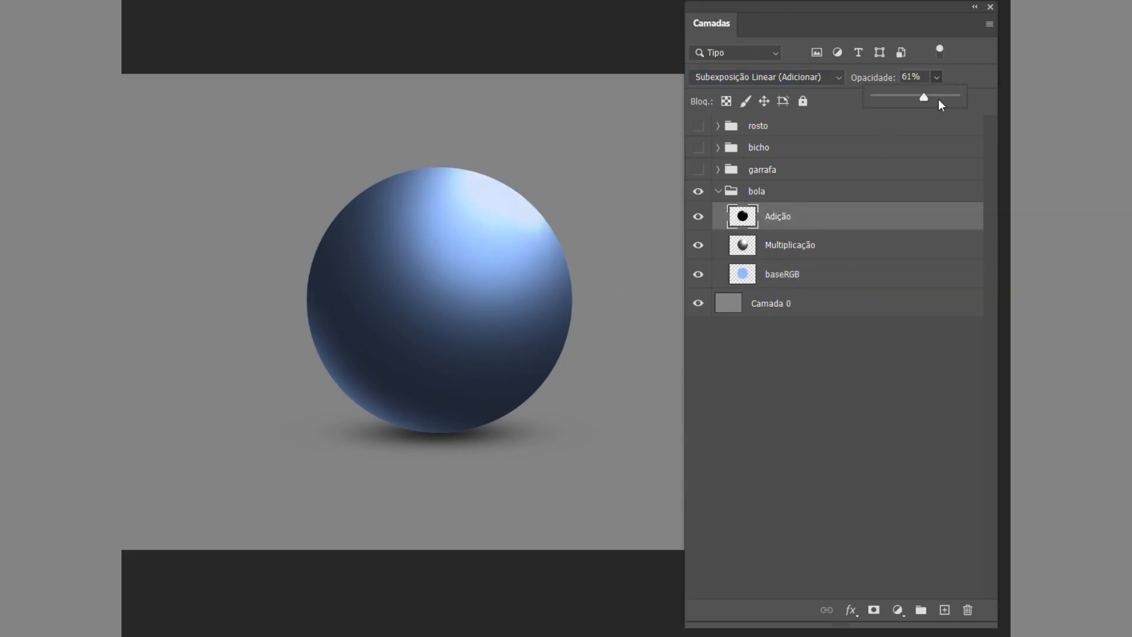
{"action": "mouse_move", "coordinate": [927, 97]}
{"action": "left_mouse_down"}
{"action": "mouse_move", "coordinate": [955, 104]}
{"action": "mouse_move", "coordinate": [923, 90]}
{"action": "mouse_move", "coordinate": [938, 101]}
{"action": "left_mouse_up"}
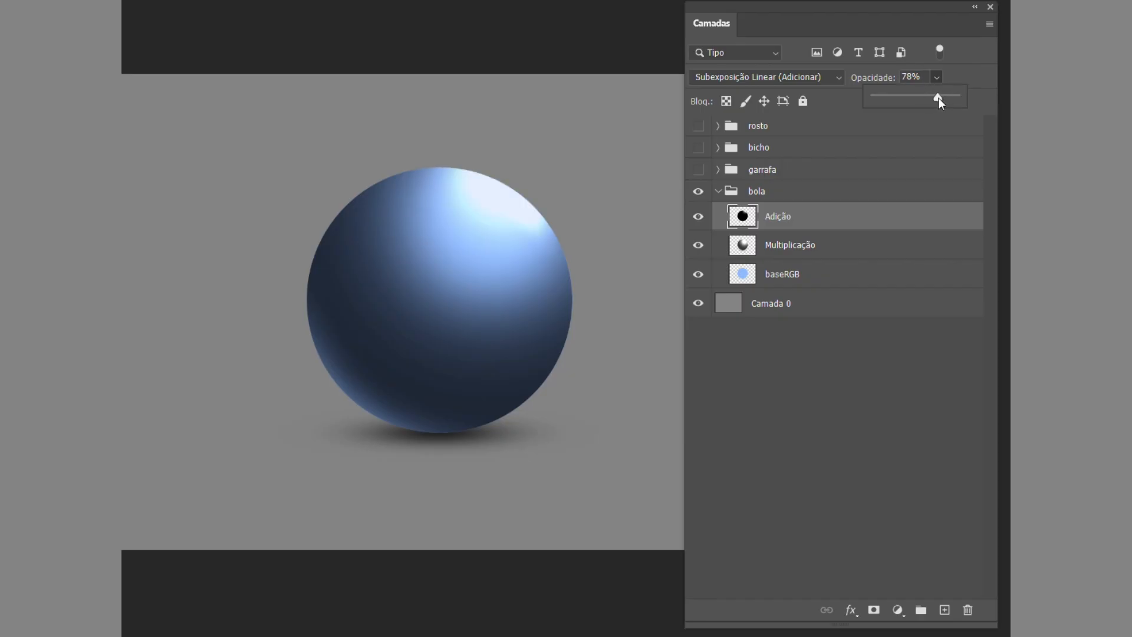
Try recolouring baseRGB with Matiz/Saturação at hue +180, saturation +38 and lightness -32.
{"action": "left_click", "coordinate": [803, 286]}
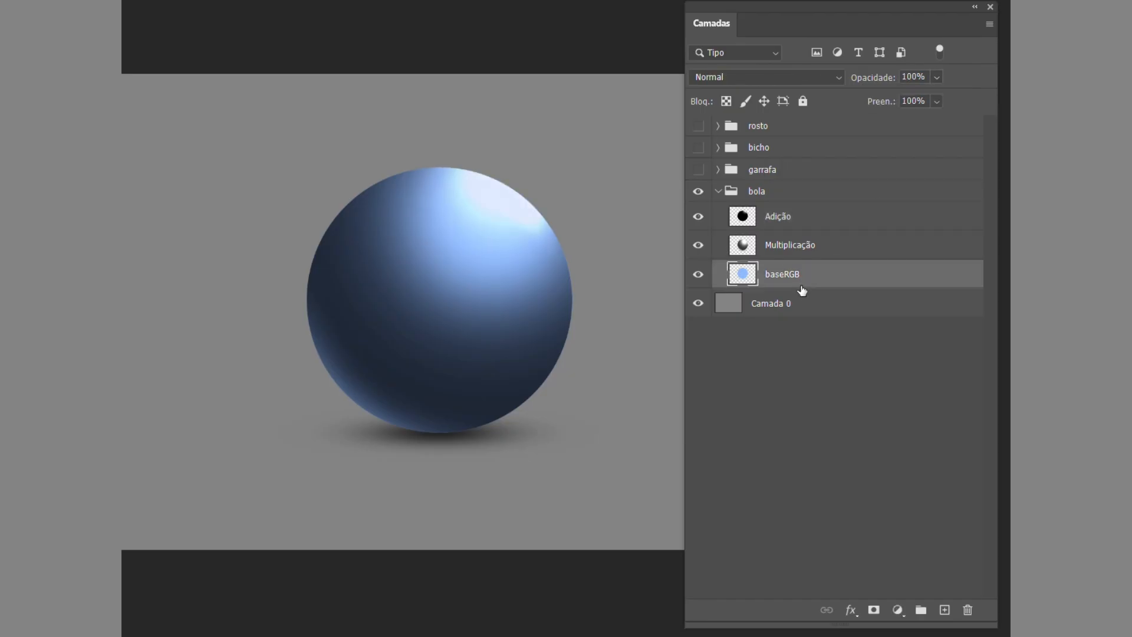
{"action": "key", "text": "ctrl+u"}
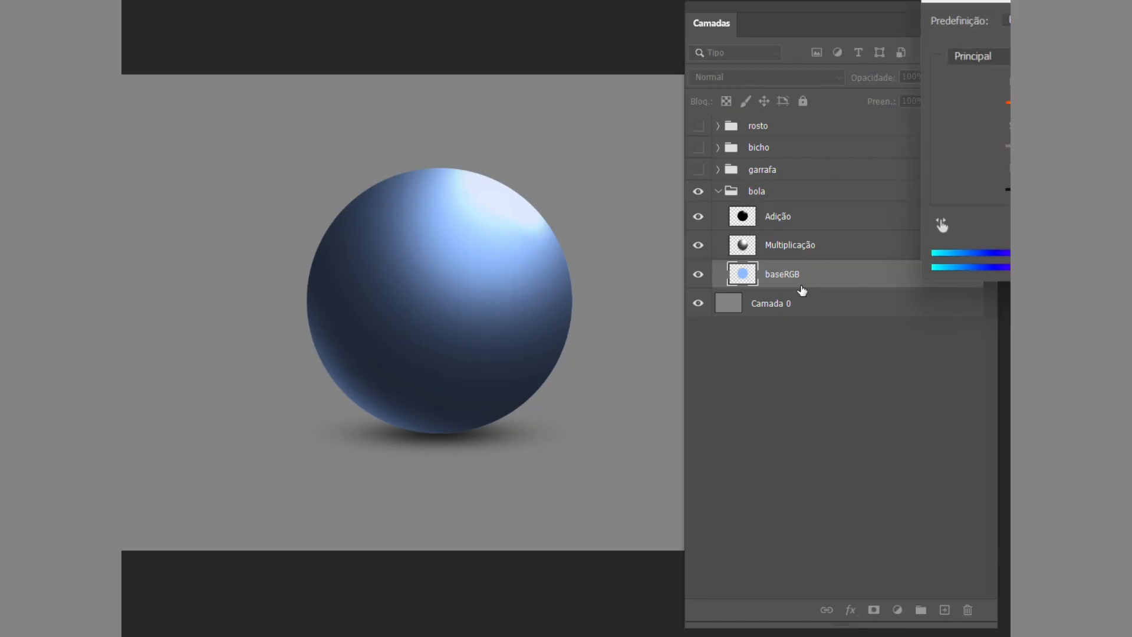
{"action": "left_click_drag", "start_coordinate": [1113, 0], "coordinate": [741, 8]}
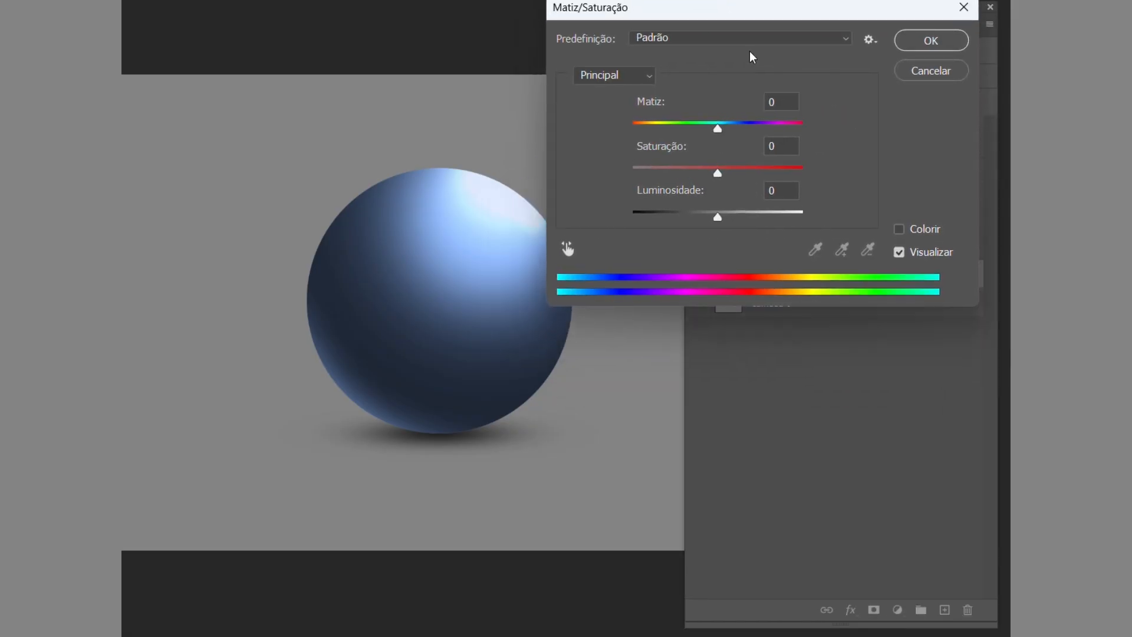
{"action": "left_click_drag", "start_coordinate": [715, 126], "coordinate": [825, 129]}
{"action": "left_click_drag", "start_coordinate": [719, 172], "coordinate": [761, 177]}
{"action": "left_click_drag", "start_coordinate": [719, 217], "coordinate": [690, 213]}
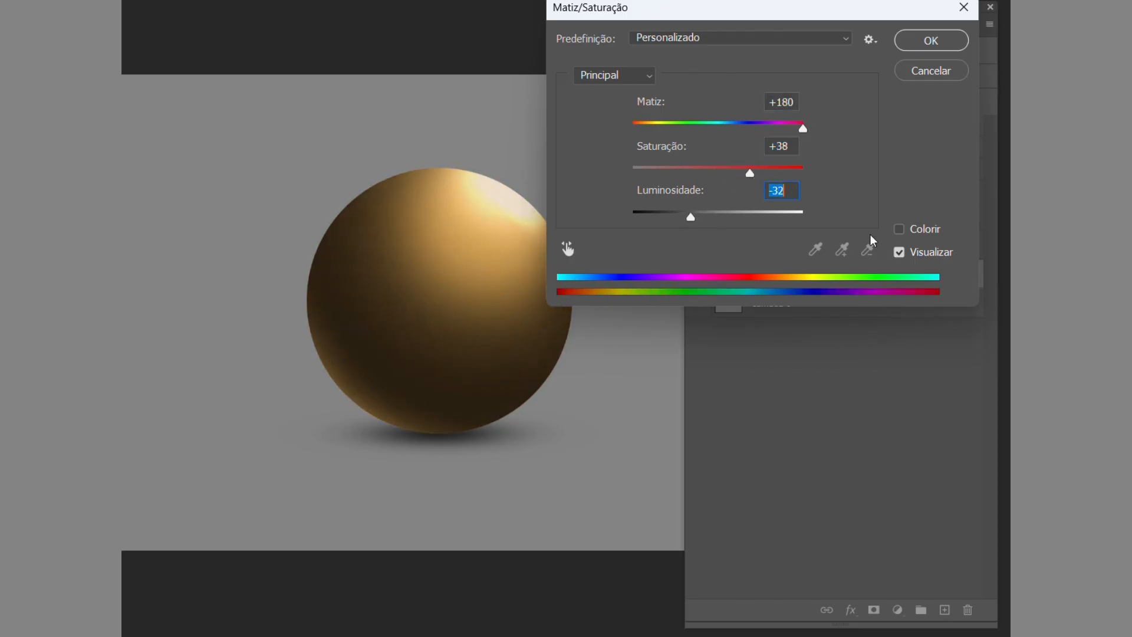
Try colorizing baseRGB magenta with hue 318, saturation 100 and lightness -15.
{"action": "left_click", "coordinate": [899, 229]}
{"action": "left_click_drag", "start_coordinate": [676, 172], "coordinate": [784, 172]}
{"action": "left_click_drag", "start_coordinate": [634, 128], "coordinate": [784, 129]}
{"action": "left_click_drag", "start_coordinate": [718, 217], "coordinate": [706, 219]}
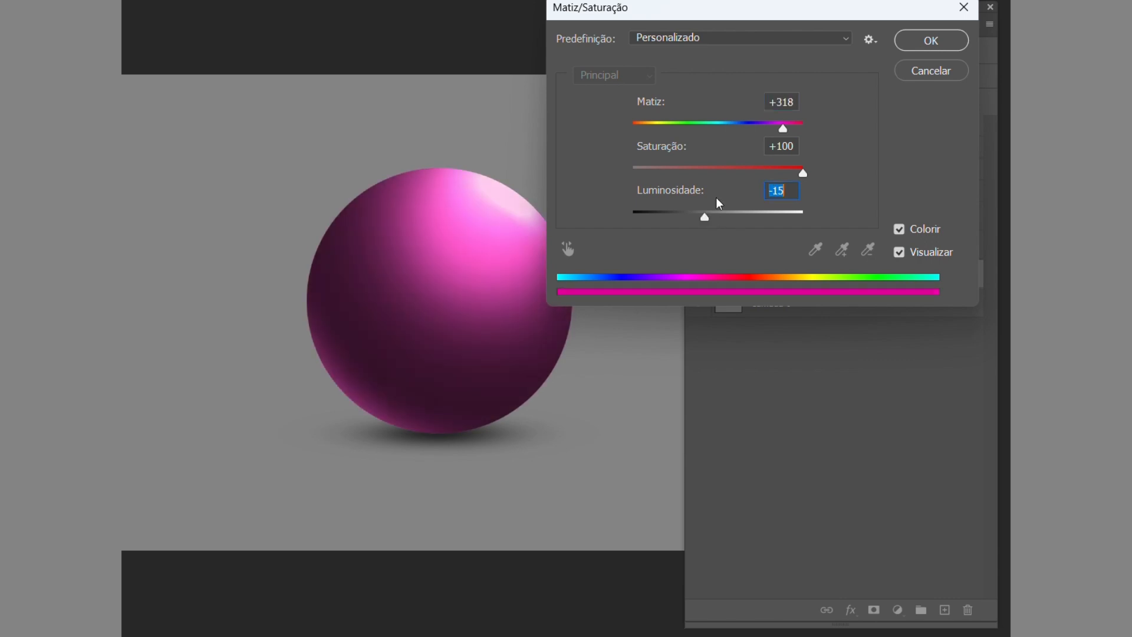
Try an orange hue of 24 for baseRGB and discard the Matiz/Saturação adjustment.
{"action": "left_click_drag", "start_coordinate": [761, 6], "coordinate": [814, 29]}
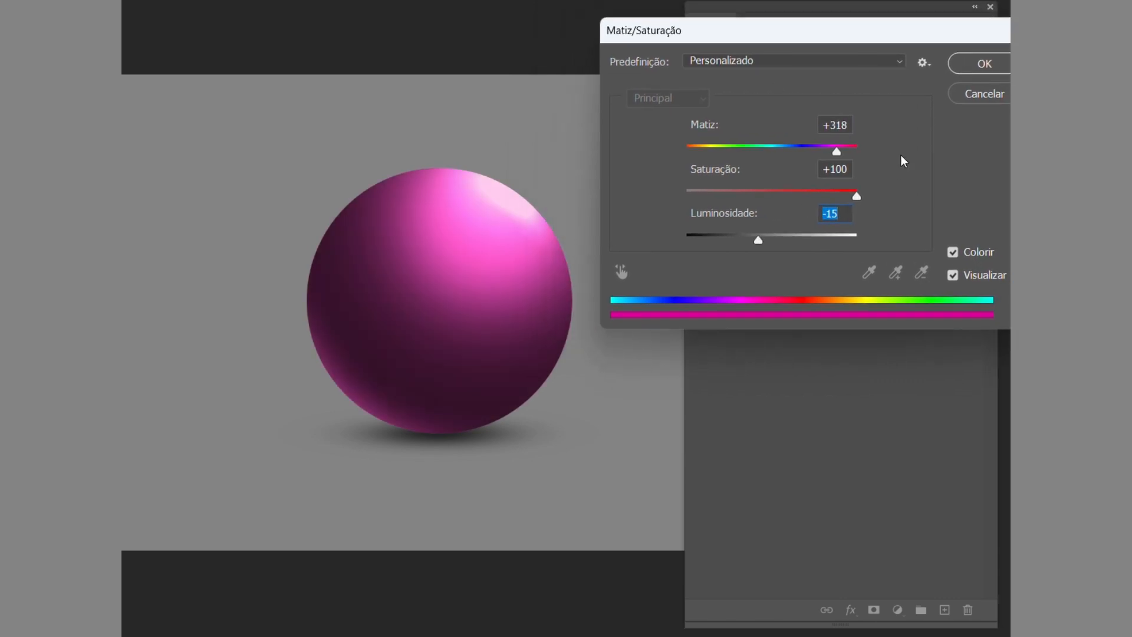
{"action": "left_click_drag", "start_coordinate": [836, 155], "coordinate": [699, 144]}
{"action": "left_click_drag", "start_coordinate": [696, 144], "coordinate": [699, 144]}
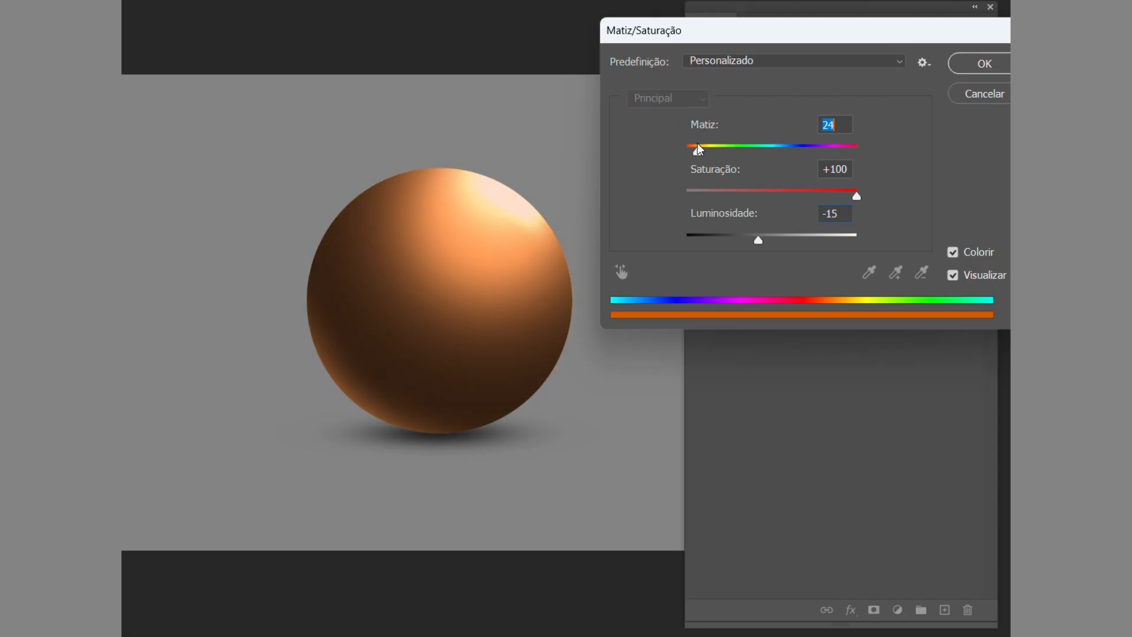
{"action": "left_click", "coordinate": [977, 101]}
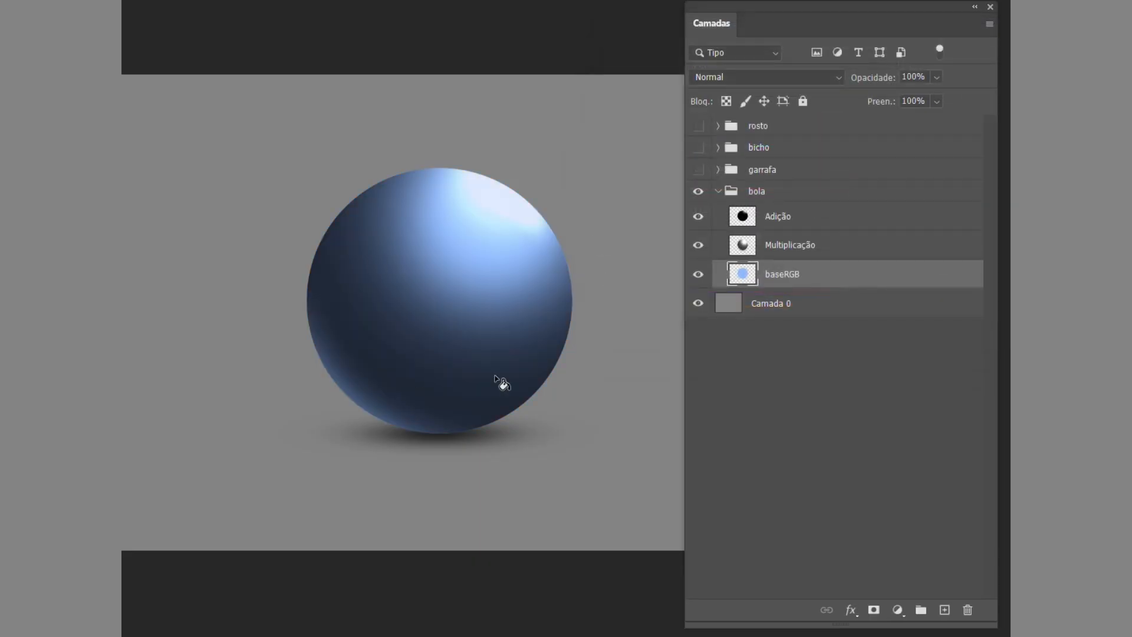
With Camada 0 active, select a full-width rectangle covering the lower third of the canvas.
{"action": "left_click", "coordinate": [852, 306]}
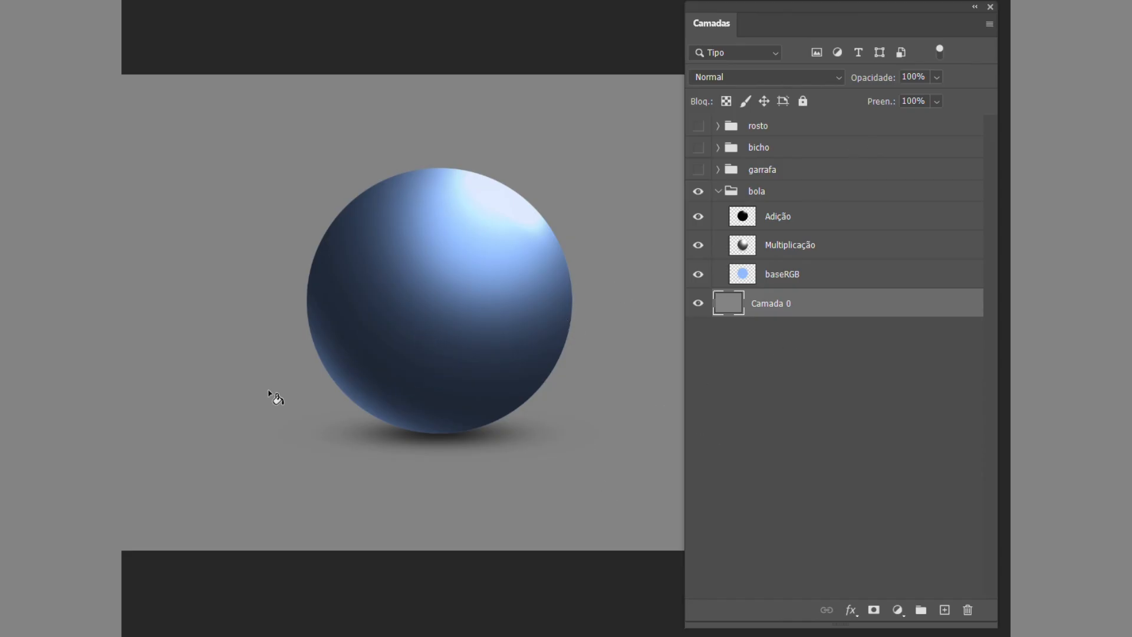
{"action": "left_click_drag", "start_coordinate": [894, 18], "coordinate": [1009, 47]}
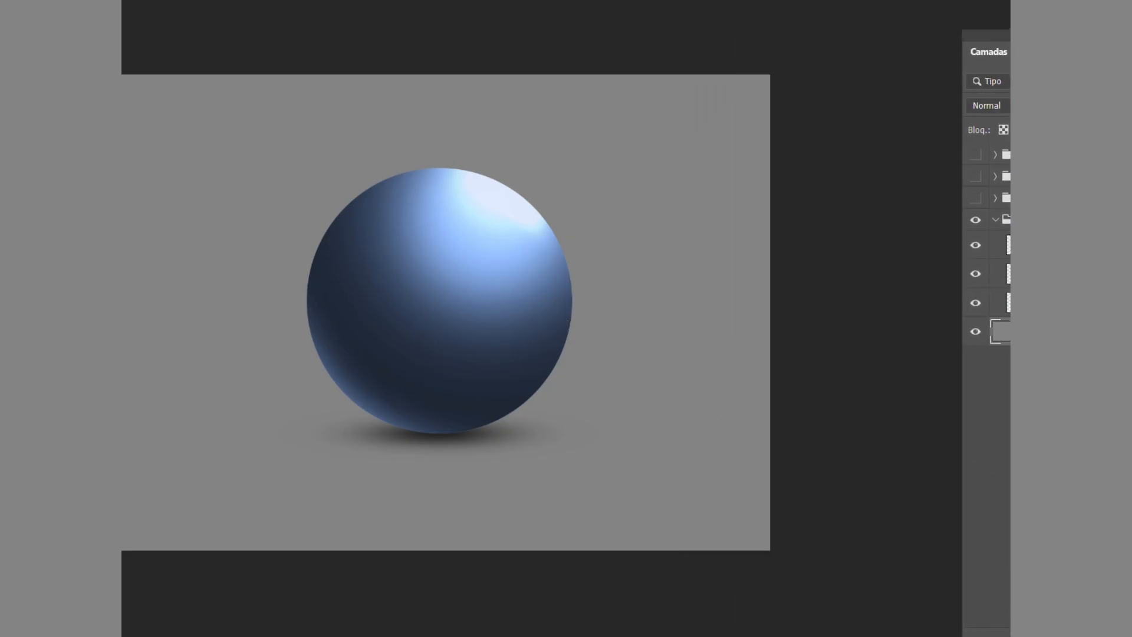
{"action": "left_click_drag", "start_coordinate": [503, 111], "coordinate": [588, 94]}
{"action": "left_click_drag", "start_coordinate": [177, 570], "coordinate": [934, 373]}
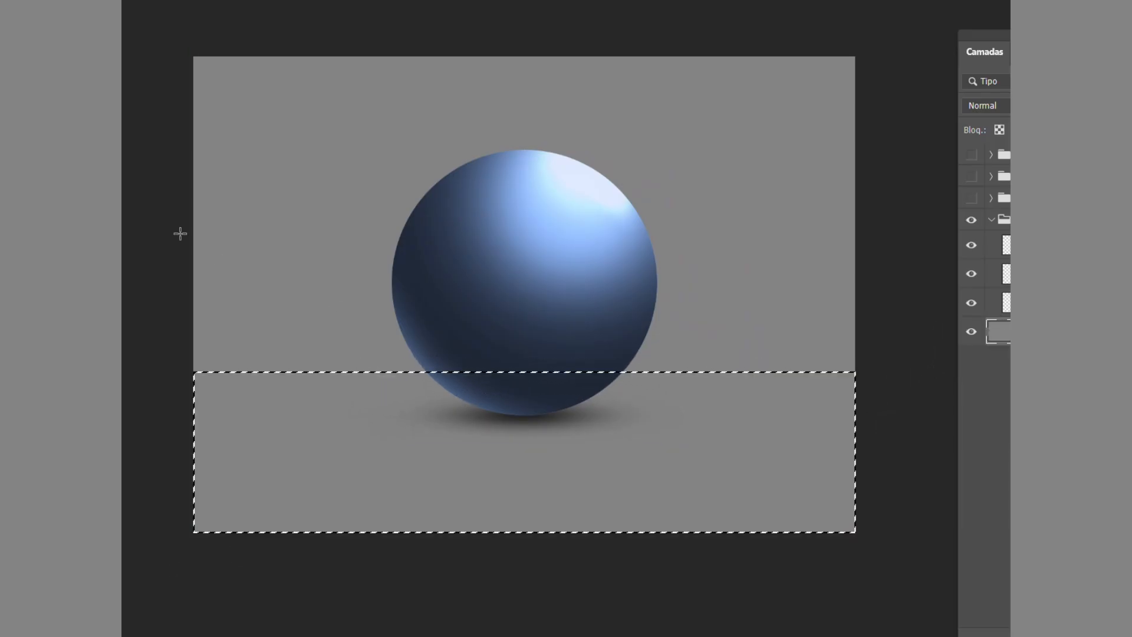
Choose a muted yellow as the foreground colour.
{"action": "left_click", "coordinate": [122, 266]}
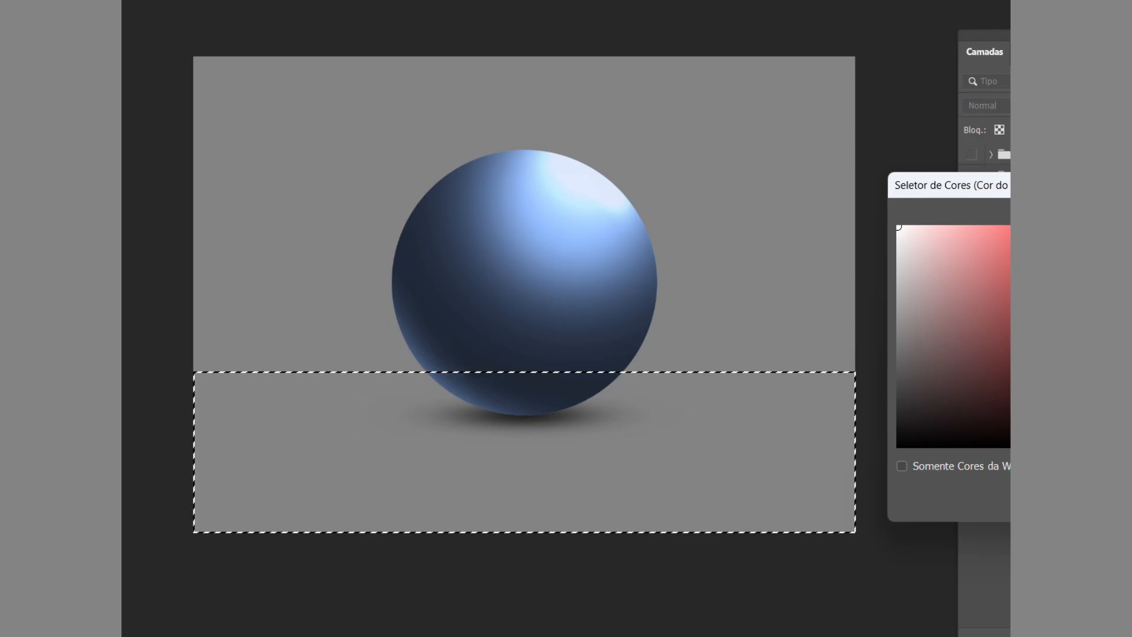
{"action": "left_click", "coordinate": [1129, 413]}
{"action": "left_click", "coordinate": [1052, 250]}
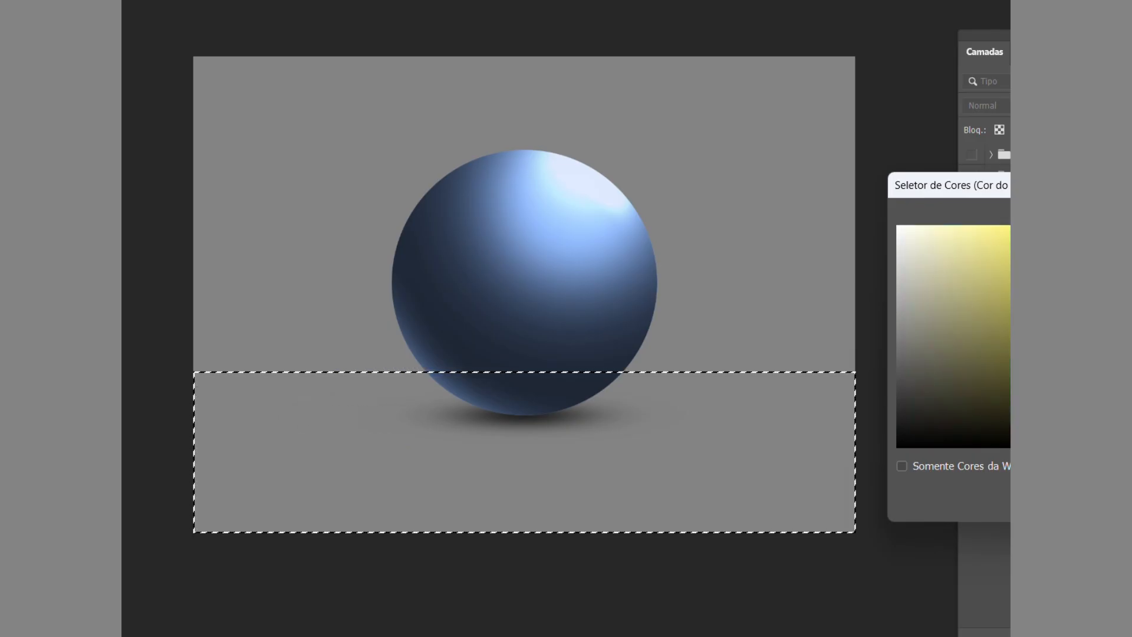
{"action": "key", "text": "Return"}
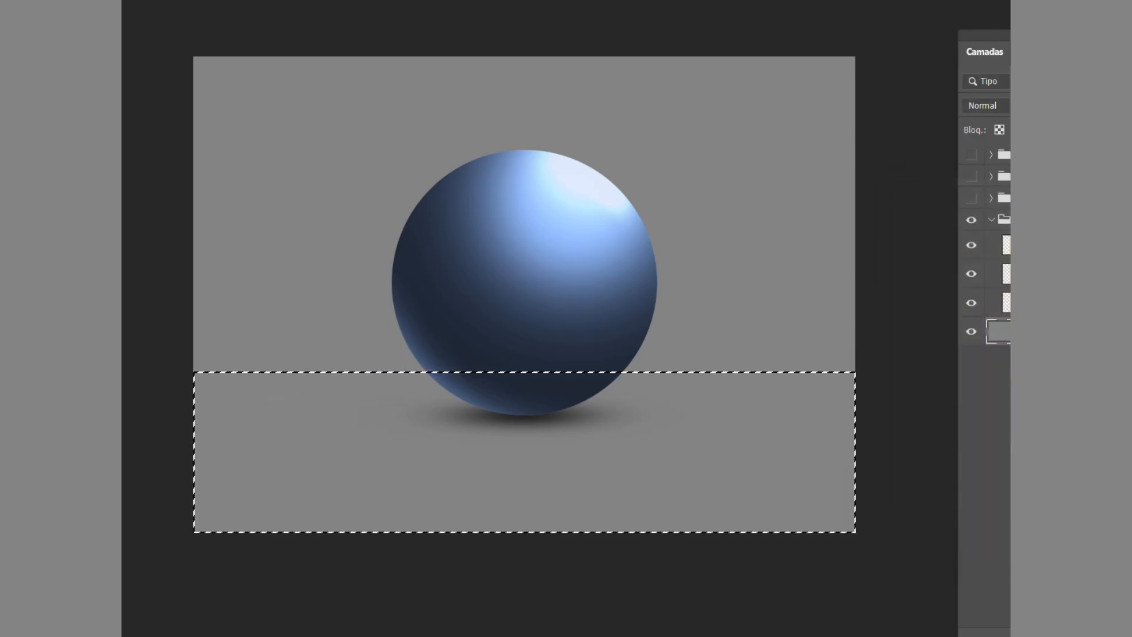
Fill the rectangular selection with yellow on a new layer above Camada 0, and clear the selection.
{"action": "key", "text": "ctrl+shift+alt+n"}
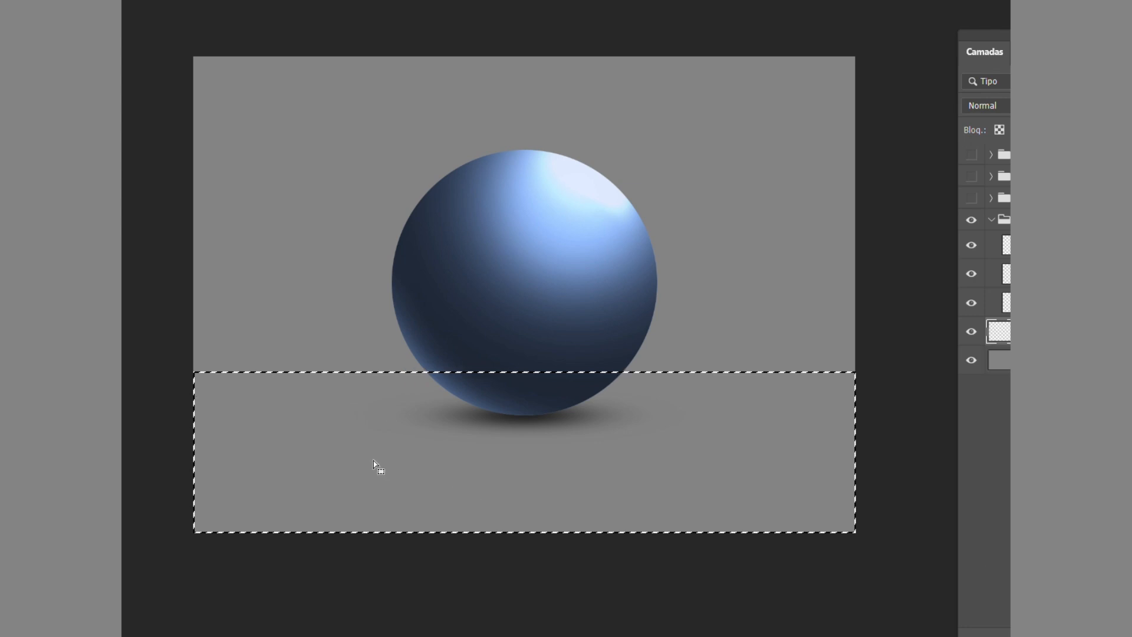
{"action": "left_click", "coordinate": [370, 449]}
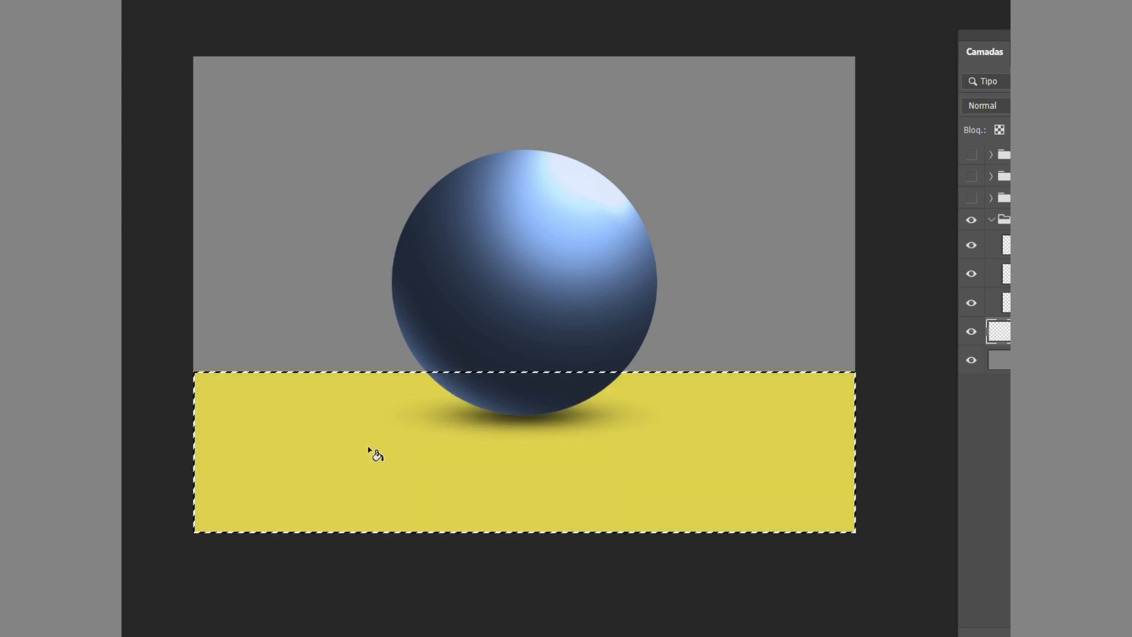
{"action": "key", "text": "v"}
{"action": "key", "text": "ctrl+d"}
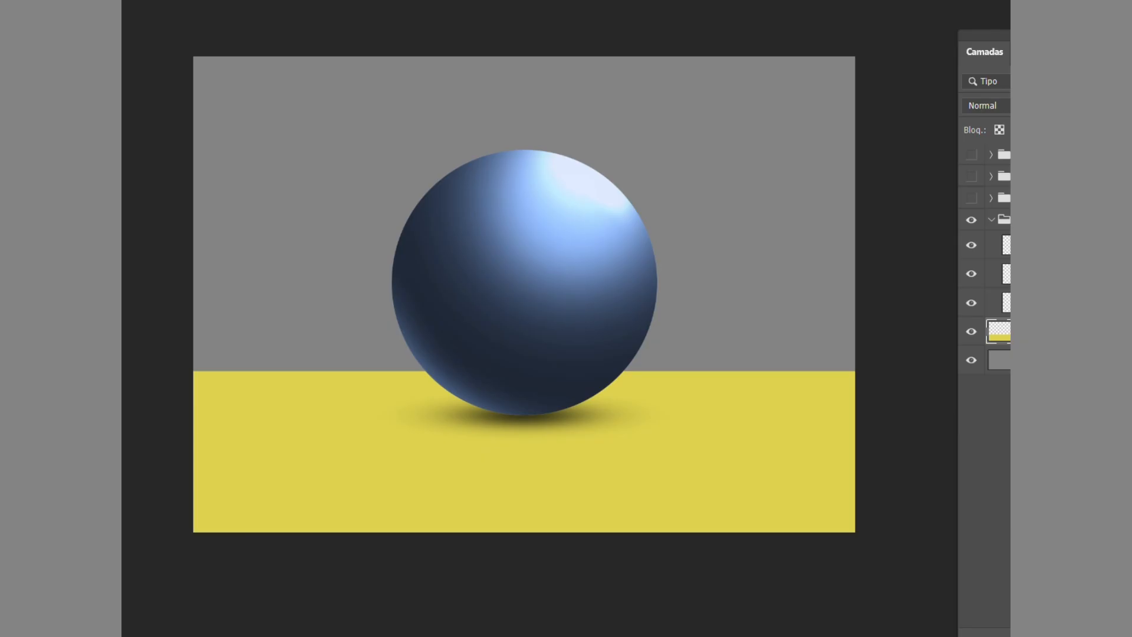
Soften the upper edge of the yellow floor along the horizon.
{"action": "right_click", "coordinate": [115, 126]}
{"action": "left_click", "coordinate": [158, 126]}
{"action": "mouse_move", "coordinate": [334, 369]}
{"action": "left_mouse_down"}
{"action": "mouse_move", "coordinate": [408, 372]}
{"action": "mouse_move", "coordinate": [182, 377]}
{"action": "mouse_move", "coordinate": [301, 355]}
{"action": "mouse_move", "coordinate": [354, 356]}
{"action": "mouse_move", "coordinate": [327, 371]}
{"action": "mouse_move", "coordinate": [506, 362]}
{"action": "mouse_move", "coordinate": [856, 378]}
{"action": "left_mouse_up"}
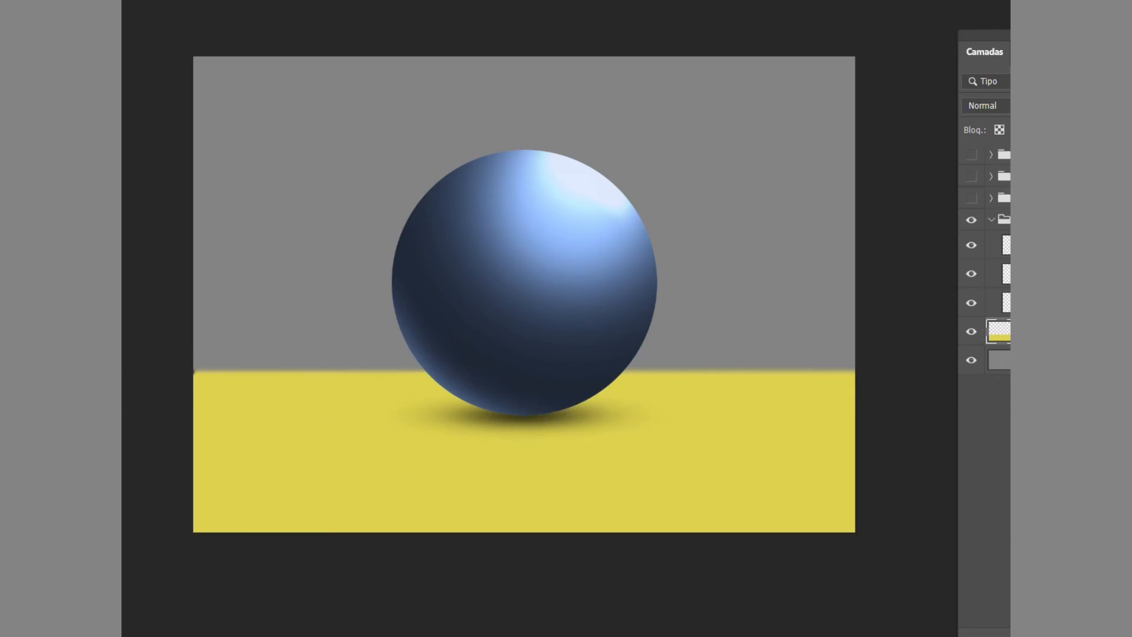
Add a new layer above Multiplicação and make a flat elliptical selection on the floor, extending left from the ball's base.
{"action": "left_click", "coordinate": [1006, 273]}
{"action": "key", "text": "ctrl+shift+alt+n"}
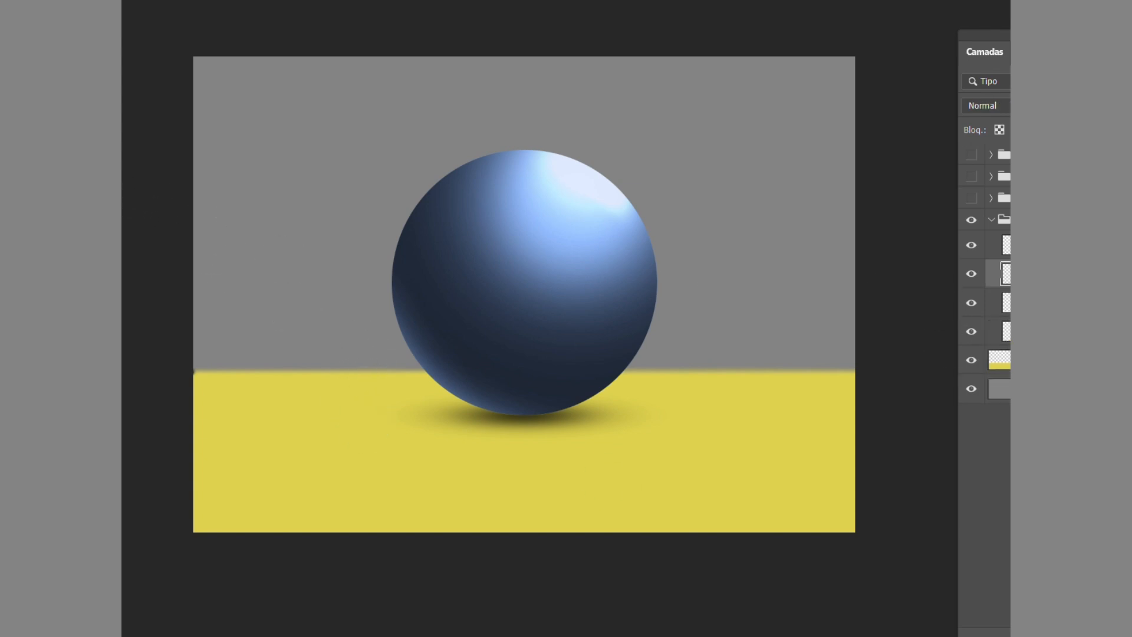
{"action": "left_click", "coordinate": [158, 11]}
{"action": "left_click_drag", "start_coordinate": [476, 403], "coordinate": [536, 432]}
{"action": "key", "text": "ctrl+d"}
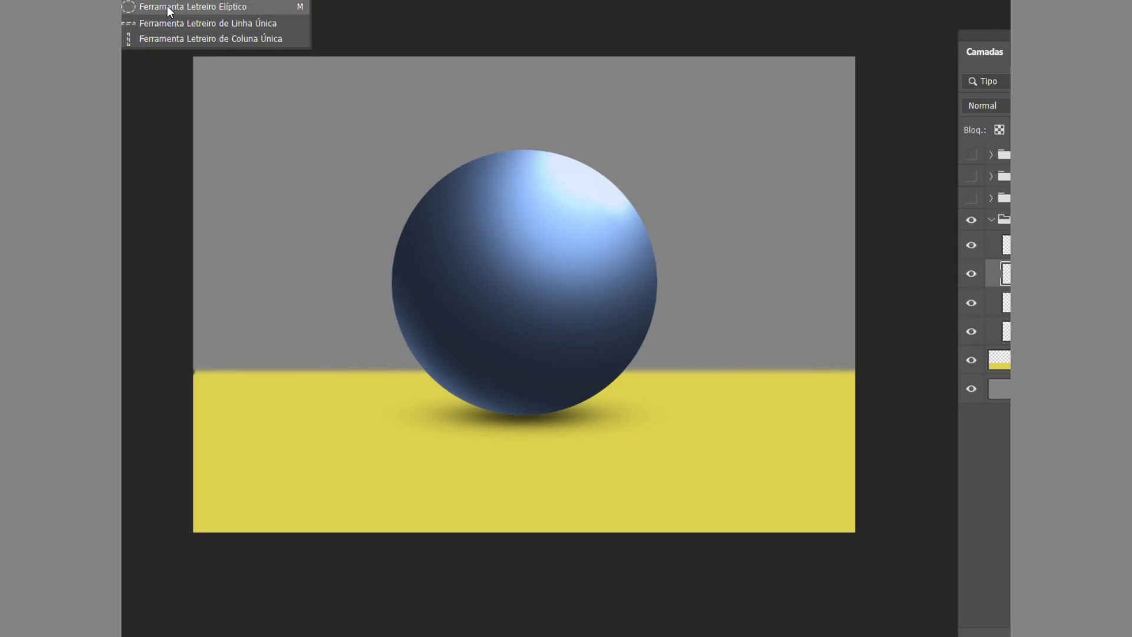
{"action": "left_click", "coordinate": [167, 6]}
{"action": "left_click_drag", "start_coordinate": [273, 389], "coordinate": [538, 416]}
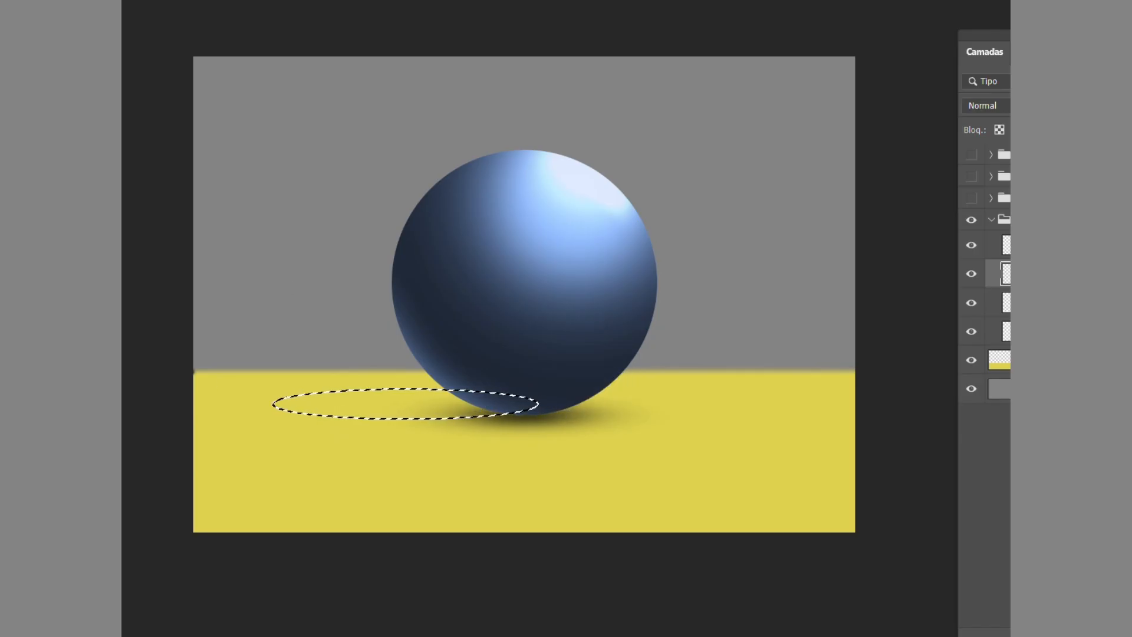
Fill the elliptical selection with black as a cast shadow, and place the shadow and its layer beneath the ball.
{"action": "left_click", "coordinate": [399, 407]}
{"action": "key", "text": "ctrl+d"}
{"action": "left_click_drag", "start_coordinate": [441, 408], "coordinate": [456, 421]}
{"action": "left_click_drag", "start_coordinate": [1004, 274], "coordinate": [1004, 345]}
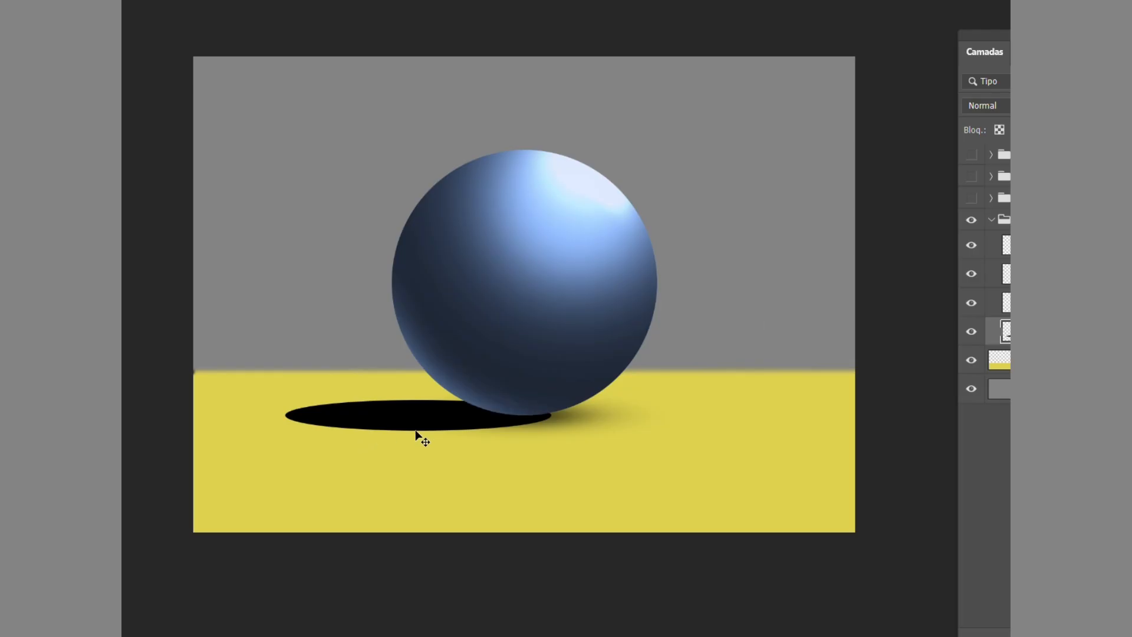
Reduce the cast shadow layer's opacity to 45%.
{"action": "key", "text": "4"}
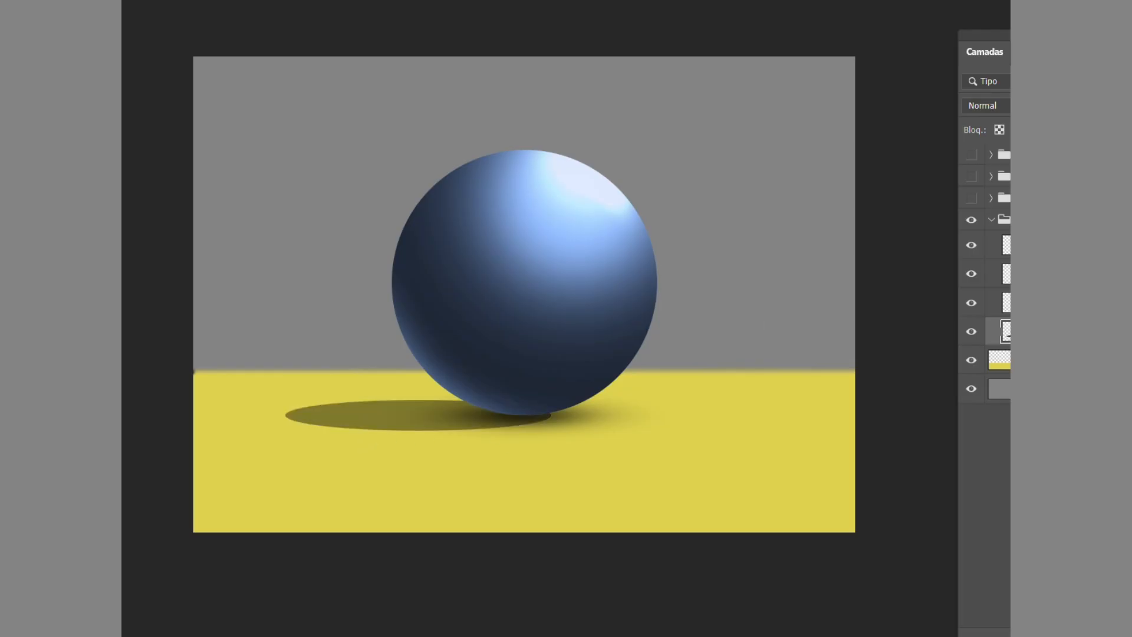
{"action": "key", "text": "1"}
{"action": "key", "text": "4"}
{"action": "key", "text": "5"}
Nudge the cast shadow up and to the right, further under the ball.
{"action": "key", "text": "Up"}
{"action": "key", "text": "Up"}
{"action": "key", "text": "Up"}
{"action": "key", "text": "Right"}
{"action": "key", "text": "Right"}
{"action": "key", "text": "Right"}
{"action": "key", "text": "Right"}
{"action": "key", "text": "Right"}
{"action": "key", "text": "Up"}
{"action": "key", "text": "Up"}
{"action": "key", "text": "Up"}
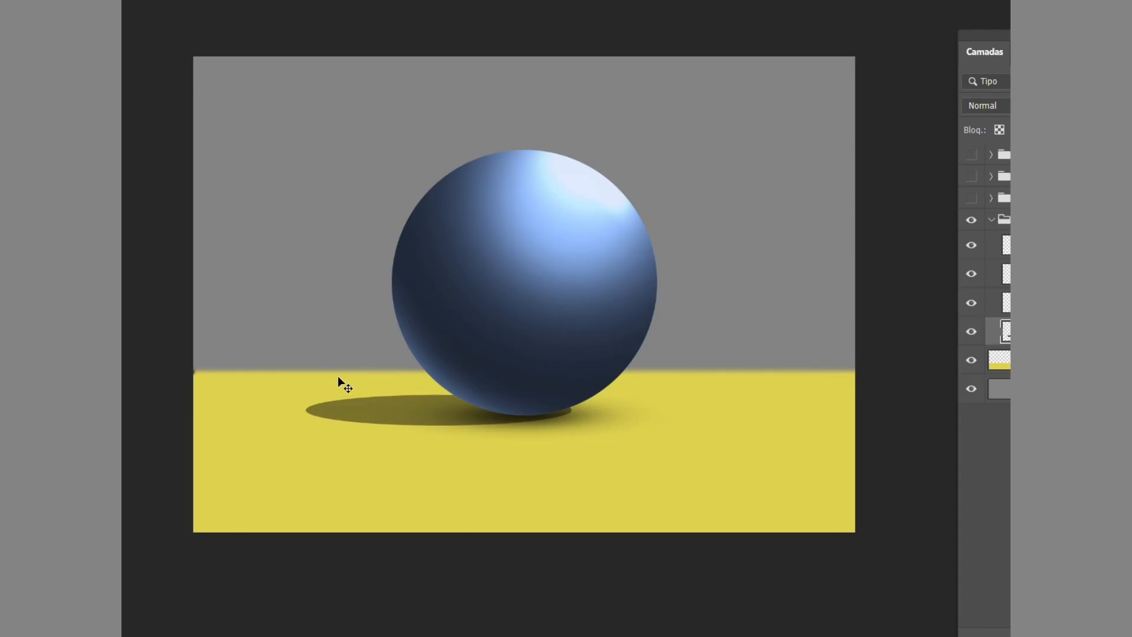
Flatten the cast shadow ellipse vertically with Free Transform, keeping its width.
{"action": "scroll", "coordinate": [479, 482], "scroll_direction": "up", "scroll_amount": 1}
{"action": "key", "text": "ctrl+t"}
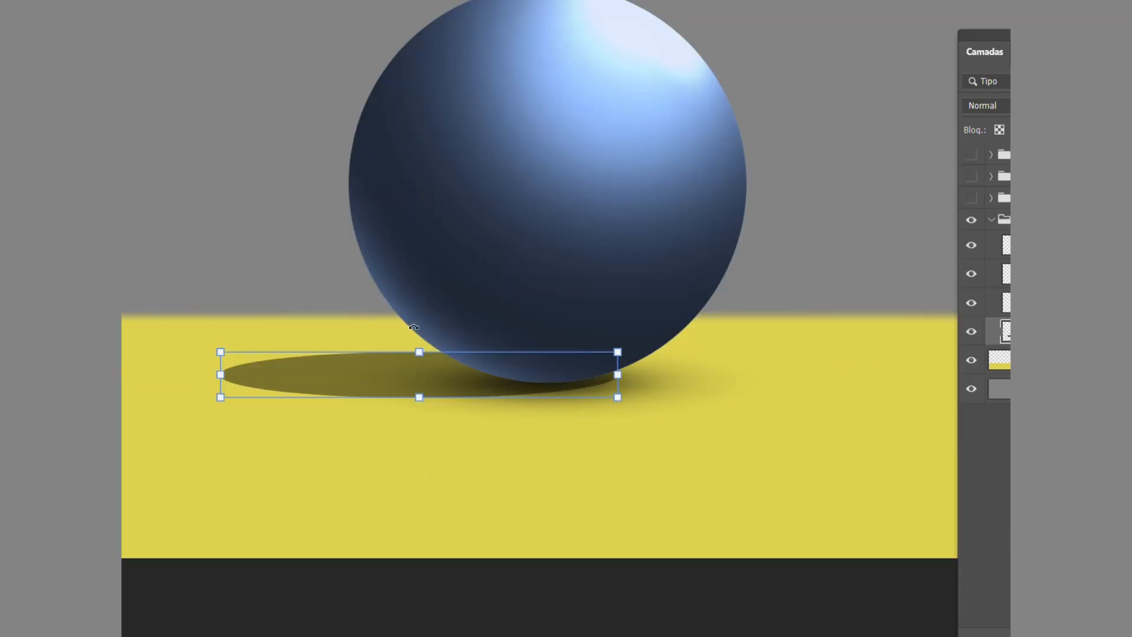
{"action": "left_click_drag", "start_coordinate": [418, 352], "coordinate": [435, 361]}
{"action": "key", "text": "Return"}
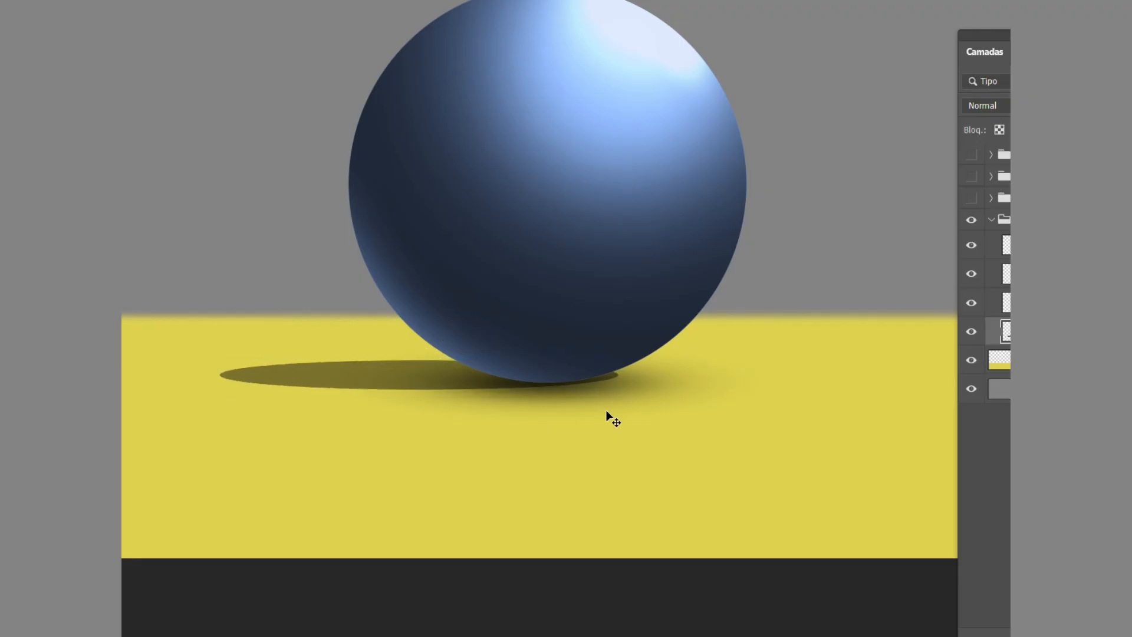
Nudge the flattened shadow left and up until its right end is tucked behind the ball's base.
{"action": "key", "text": "Down"}
{"action": "key", "text": "Left"}
{"action": "key", "text": "Left"}
{"action": "key", "text": "Left"}
{"action": "key", "text": "Left"}
{"action": "key", "text": "Left"}
{"action": "key", "text": "Left"}
{"action": "key", "text": "Left"}
{"action": "key", "text": "Left"}
{"action": "key", "text": "Left"}
{"action": "key", "text": "Left"}
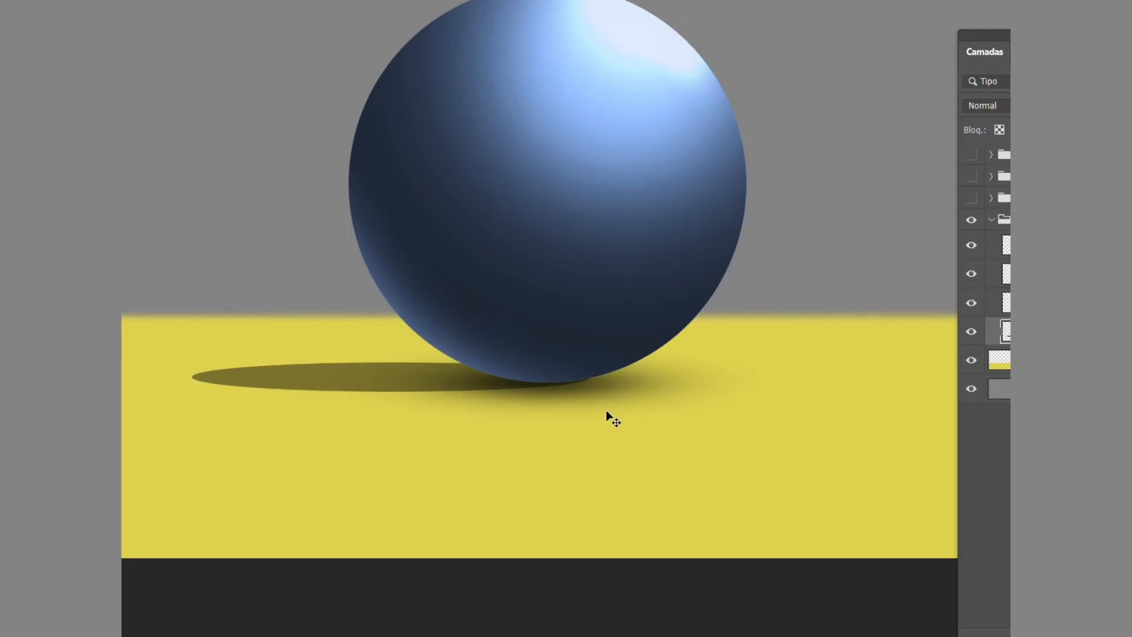
{"action": "key", "text": "Up"}
{"action": "key", "text": "Up"}
{"action": "key", "text": "Up"}
{"action": "key", "text": "Up"}
{"action": "key", "text": "Up"}
{"action": "key", "text": "Up"}
{"action": "key", "text": "Up"}
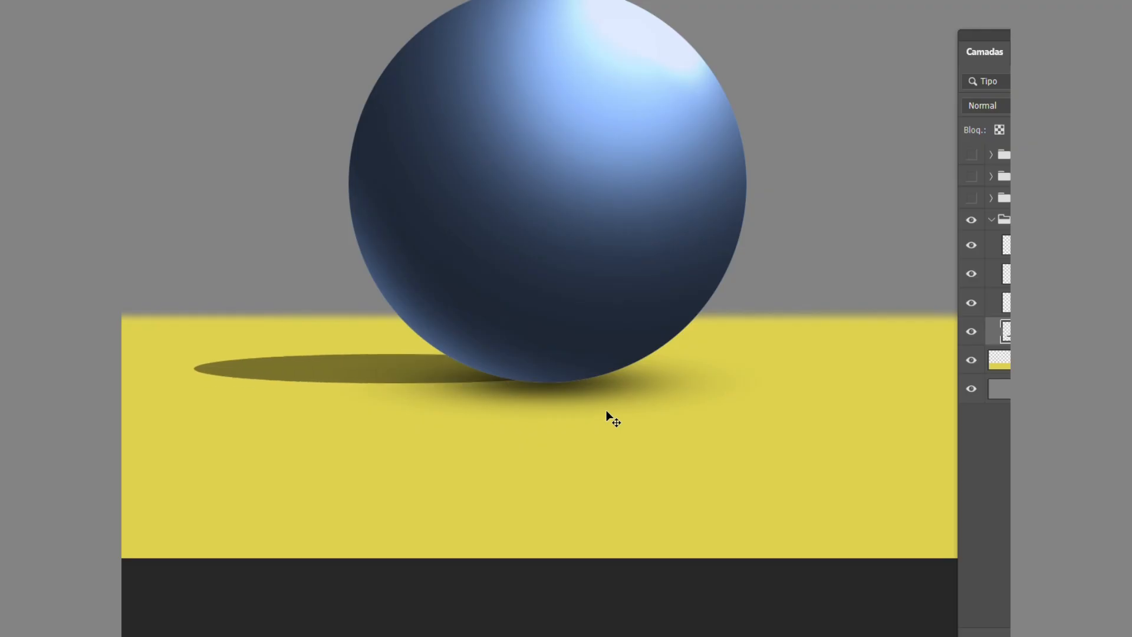
Flatten the cast shadow ellipse further with Free Transform and lower it slightly so it lines up with the ball's base.
{"action": "key", "text": "ctrl+t"}
{"action": "left_click_drag", "start_coordinate": [395, 382], "coordinate": [397, 357]}
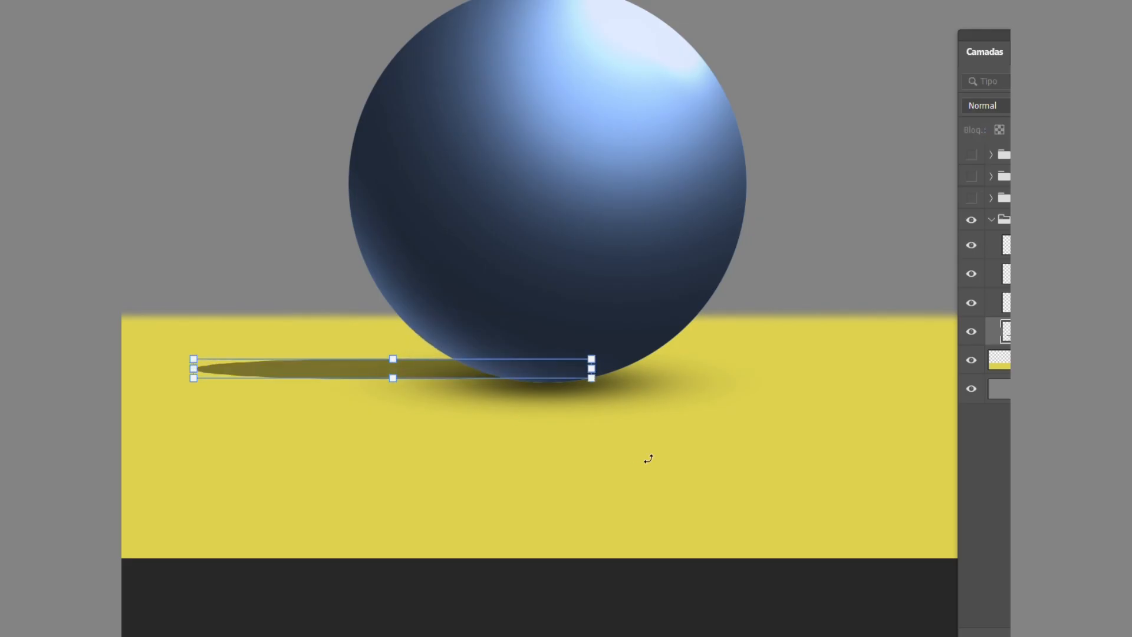
{"action": "key", "text": "shift+Down"}
{"action": "key", "text": "Down"}
{"action": "key", "text": "Down"}
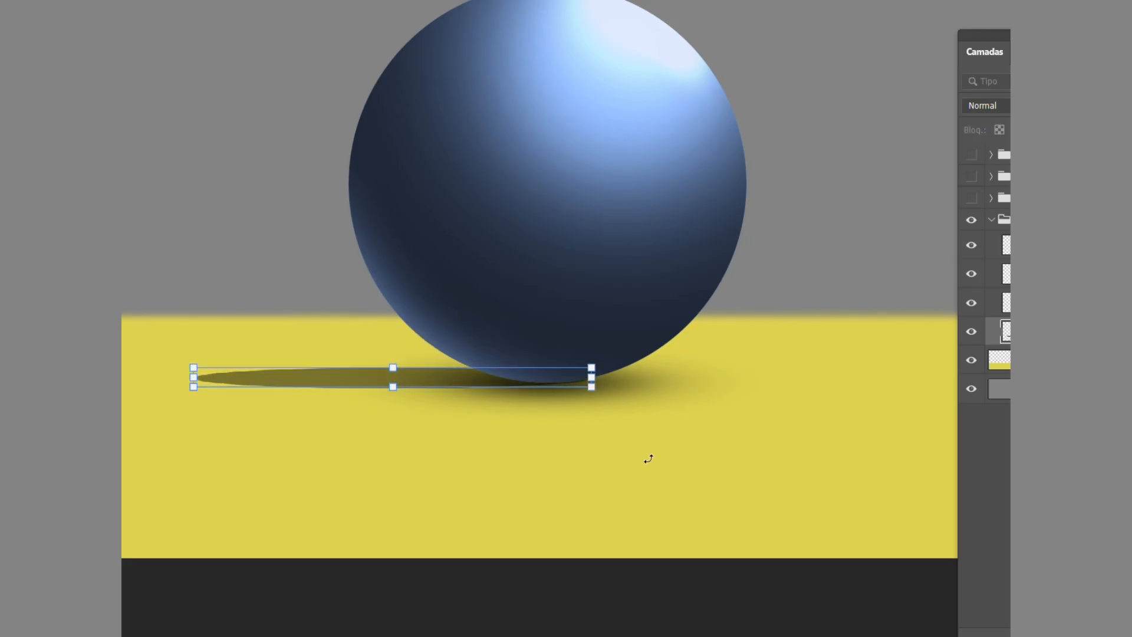
{"action": "key", "text": "Return"}
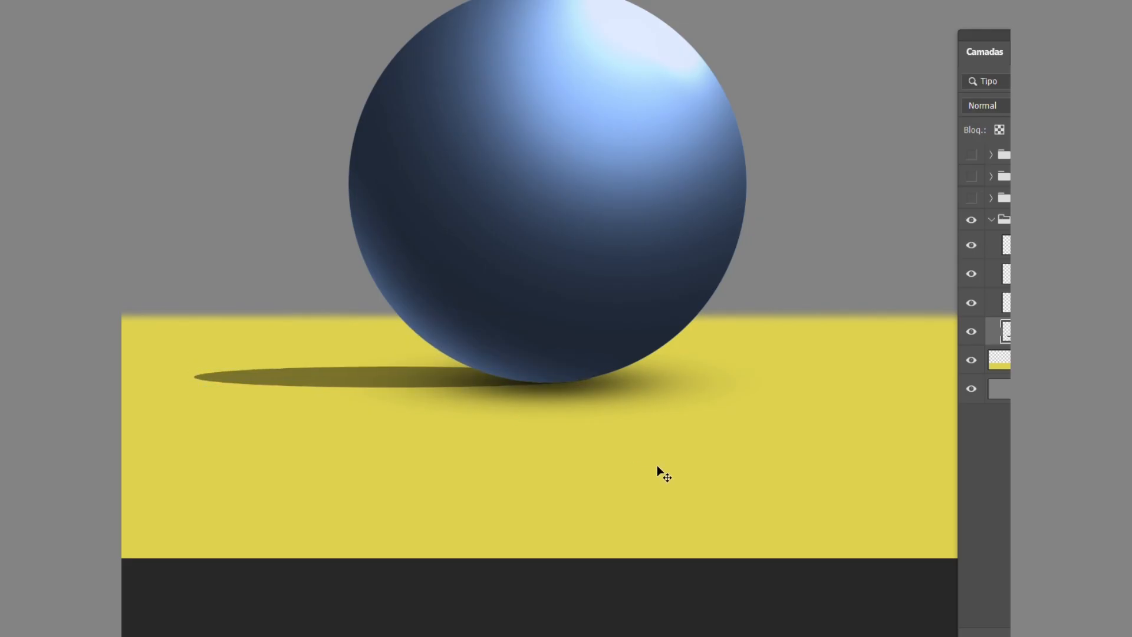
Fade the far end of the cast shadow using a soft 461 px eraser with 0% hardness.
{"action": "key", "text": "ctrl+minus"}
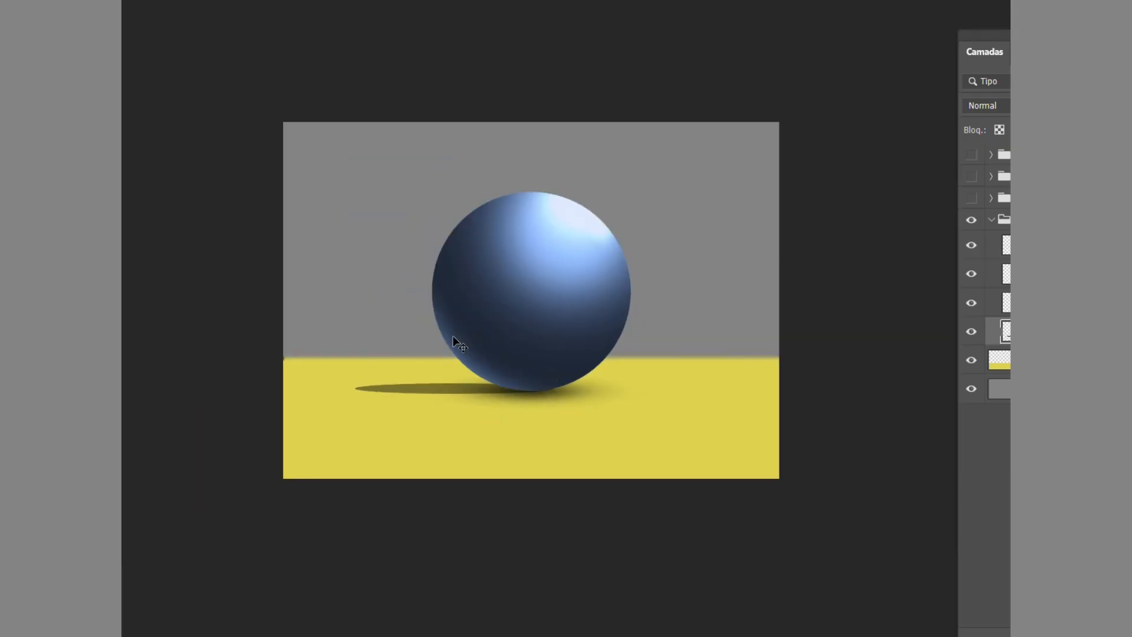
{"action": "scroll", "coordinate": [442, 396], "scroll_direction": "up", "scroll_amount": 1}
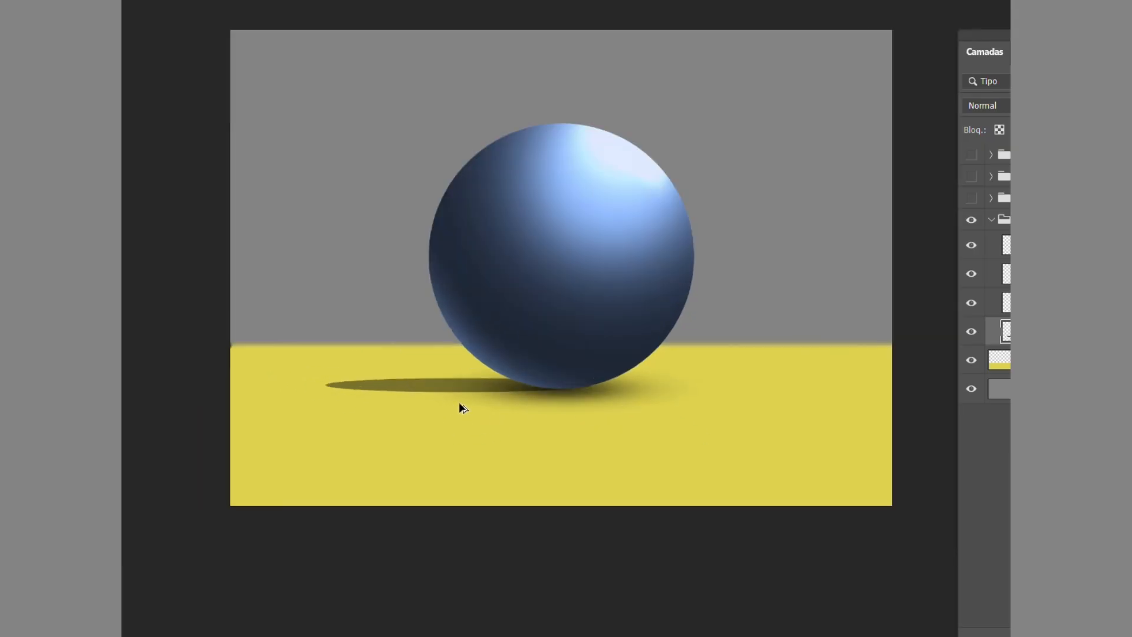
{"action": "scroll", "coordinate": [459, 404], "scroll_direction": "up", "scroll_amount": 1}
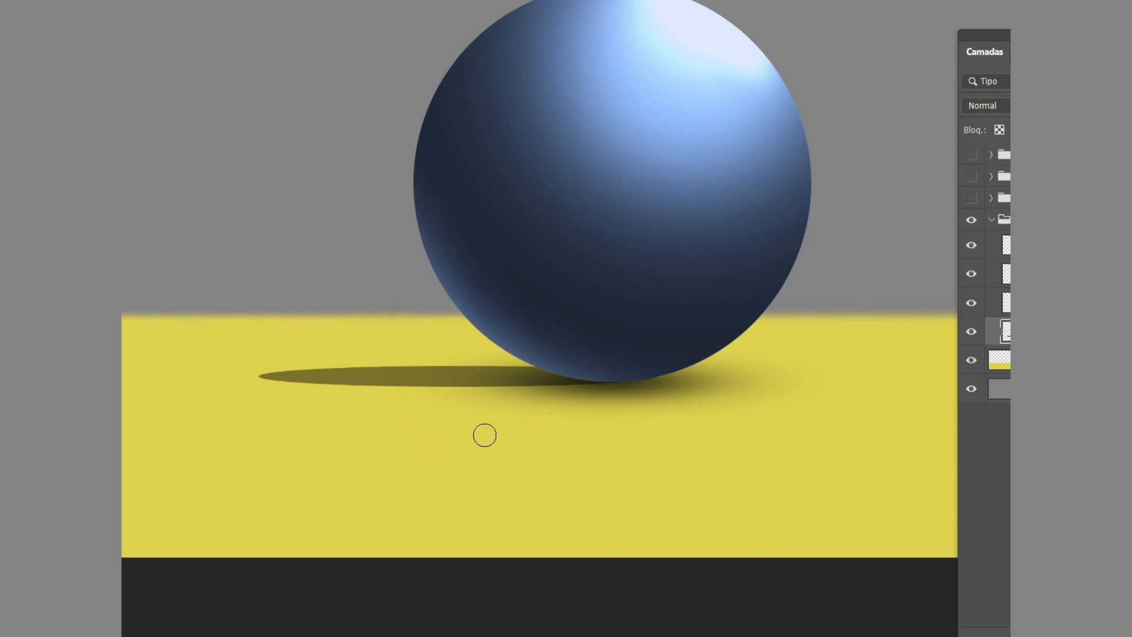
{"action": "right_click", "coordinate": [484, 435]}
{"action": "left_click", "coordinate": [575, 336]}
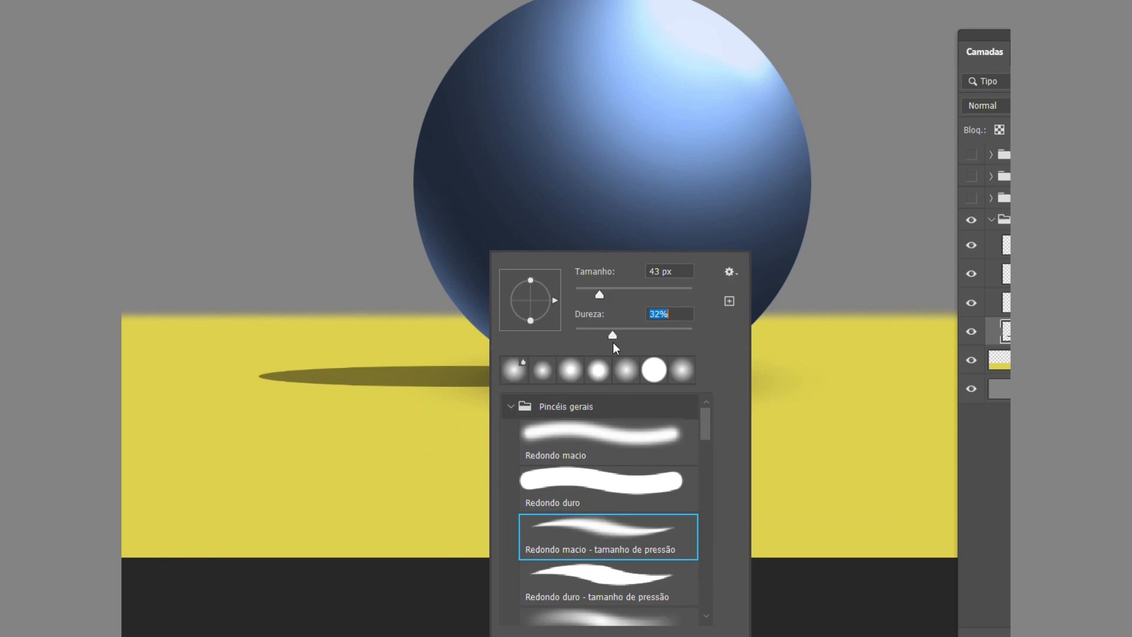
{"action": "left_click_drag", "start_coordinate": [662, 300], "coordinate": [664, 301]}
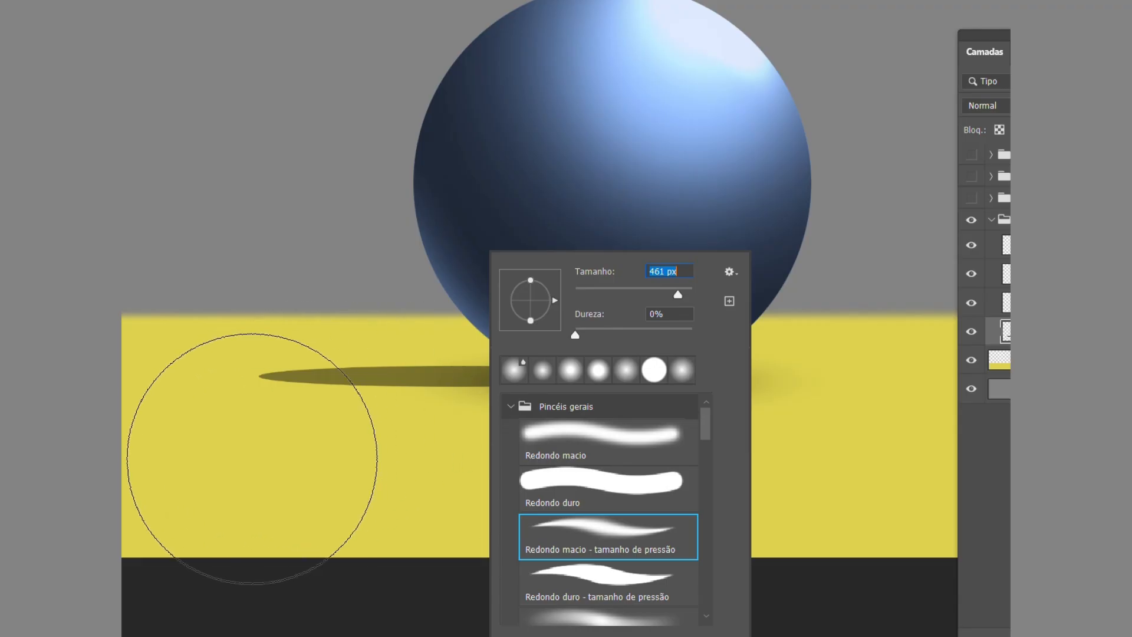
{"action": "left_click", "coordinate": [244, 479]}
{"action": "key", "text": "ctrl+minus"}
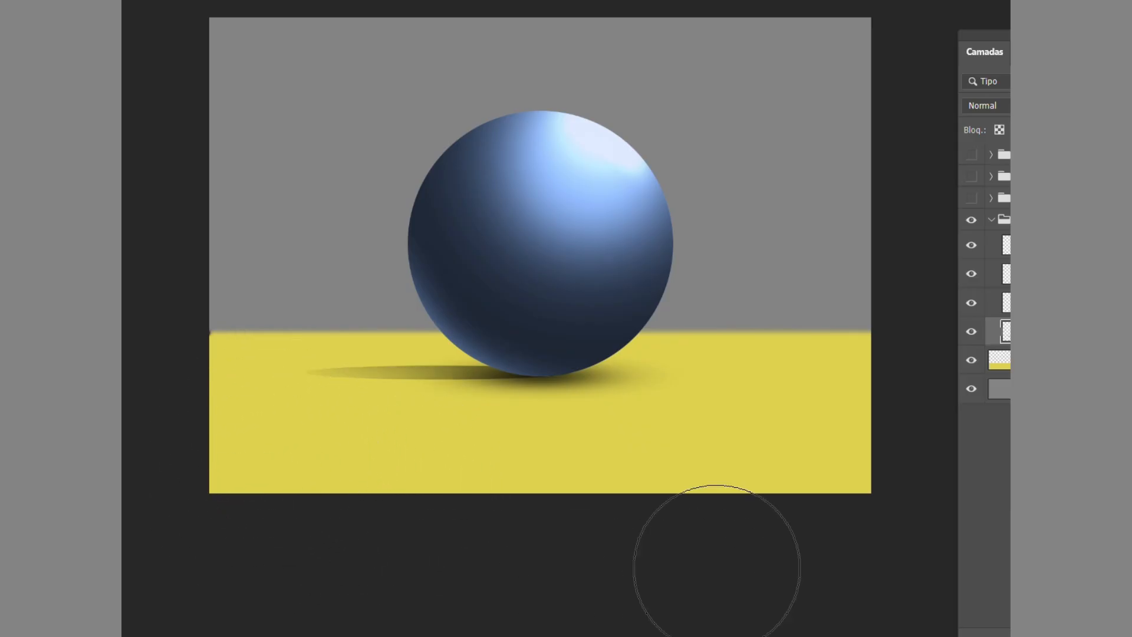
Try erasing more of the cast shadow's far half, and undo that stroke.
{"action": "scroll", "coordinate": [492, 324], "scroll_direction": "down", "scroll_amount": 1}
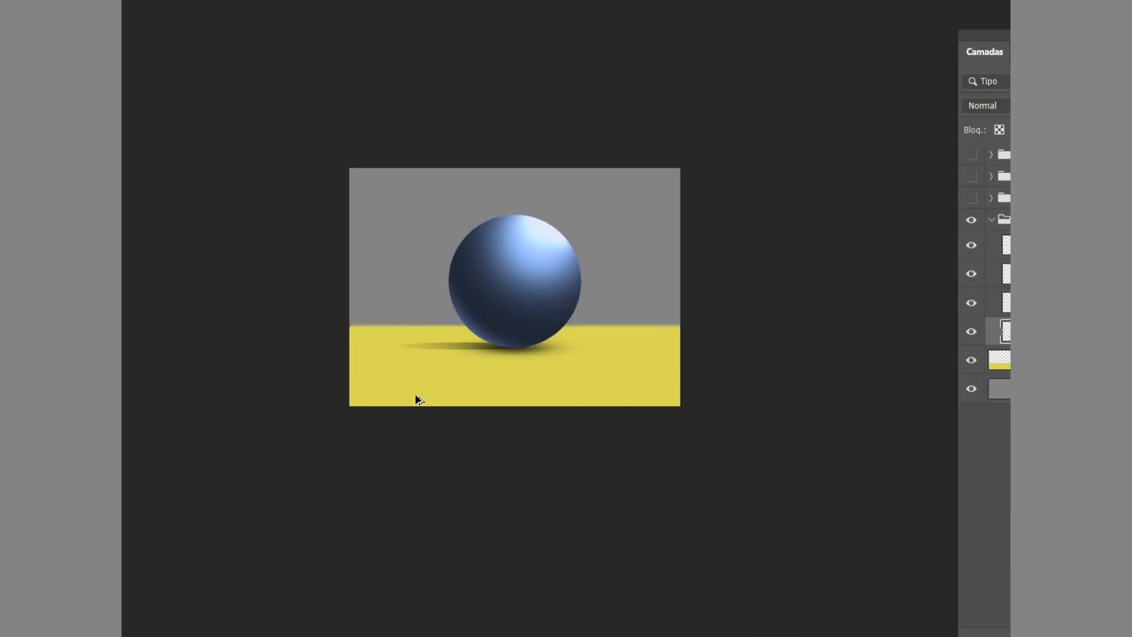
{"action": "scroll", "coordinate": [480, 330], "scroll_direction": "up", "scroll_amount": 1}
{"action": "scroll", "coordinate": [490, 360], "scroll_direction": "up", "scroll_amount": 1}
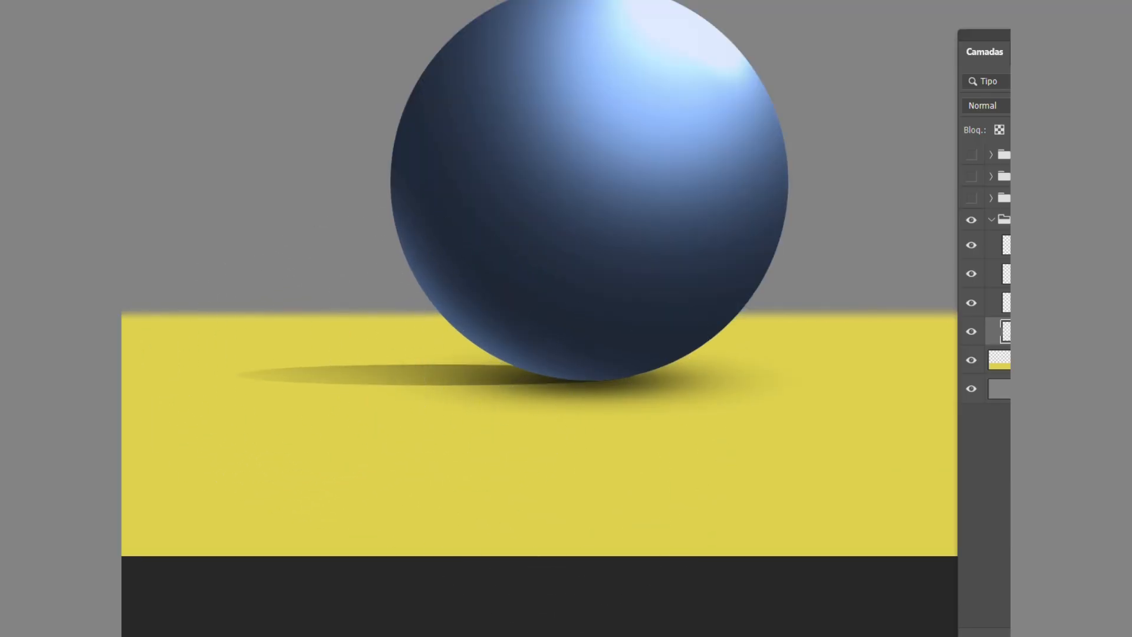
{"action": "left_click", "coordinate": [330, 377]}
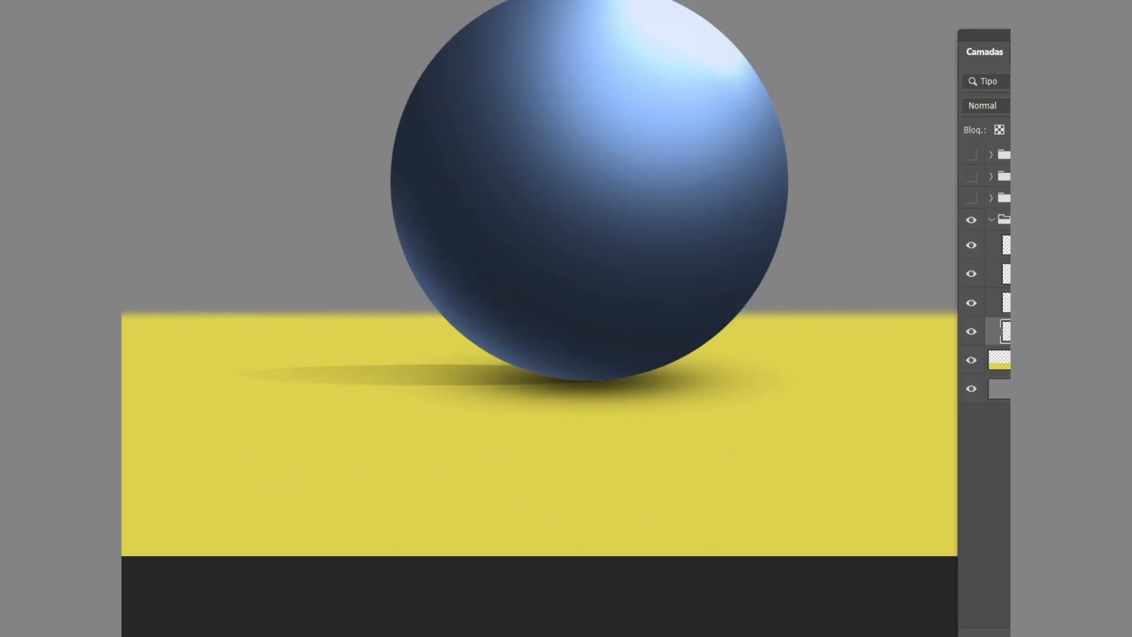
{"action": "key", "text": "ctrl+z"}
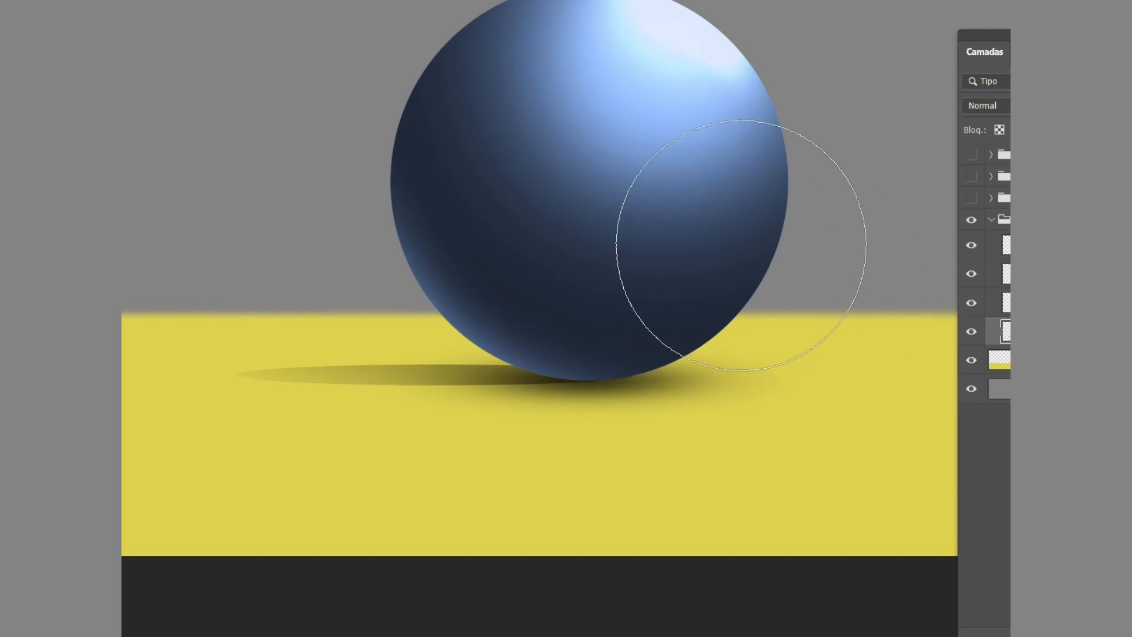
Toggle the cast shadow layer's visibility off and on to compare the scene with and without it.
{"action": "scroll", "coordinate": [616, 374], "scroll_direction": "down", "scroll_amount": 1}
{"action": "mouse_move", "coordinate": [731, 309]}
{"action": "left_mouse_down"}
{"action": "mouse_move", "coordinate": [720, 369]}
{"action": "mouse_move", "coordinate": [705, 360]}
{"action": "left_mouse_up"}
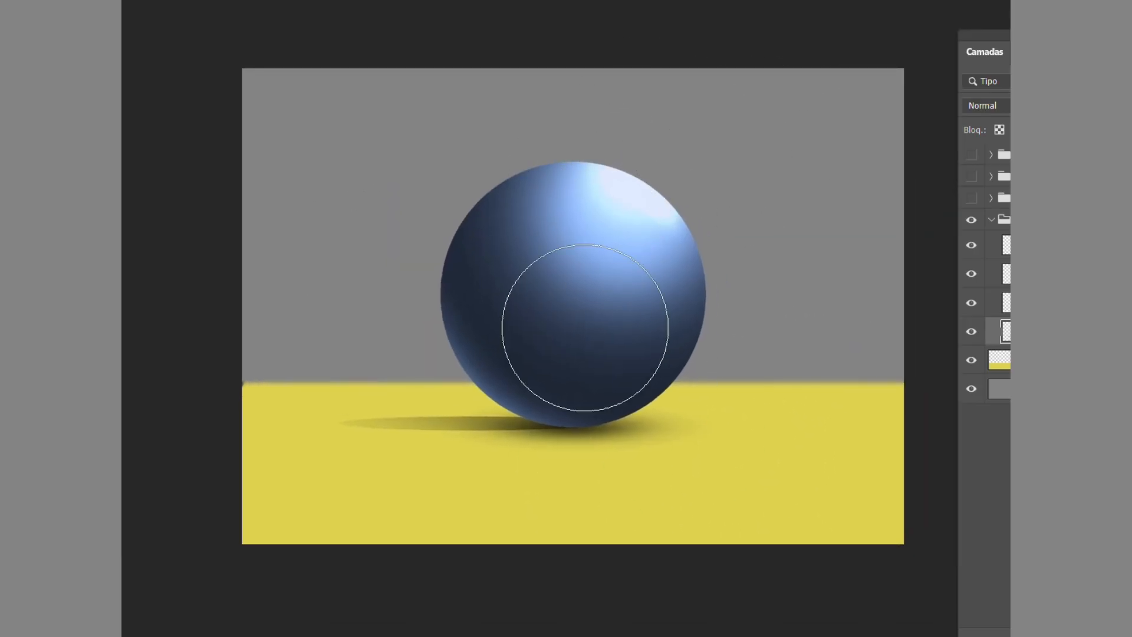
{"action": "key", "text": "v"}
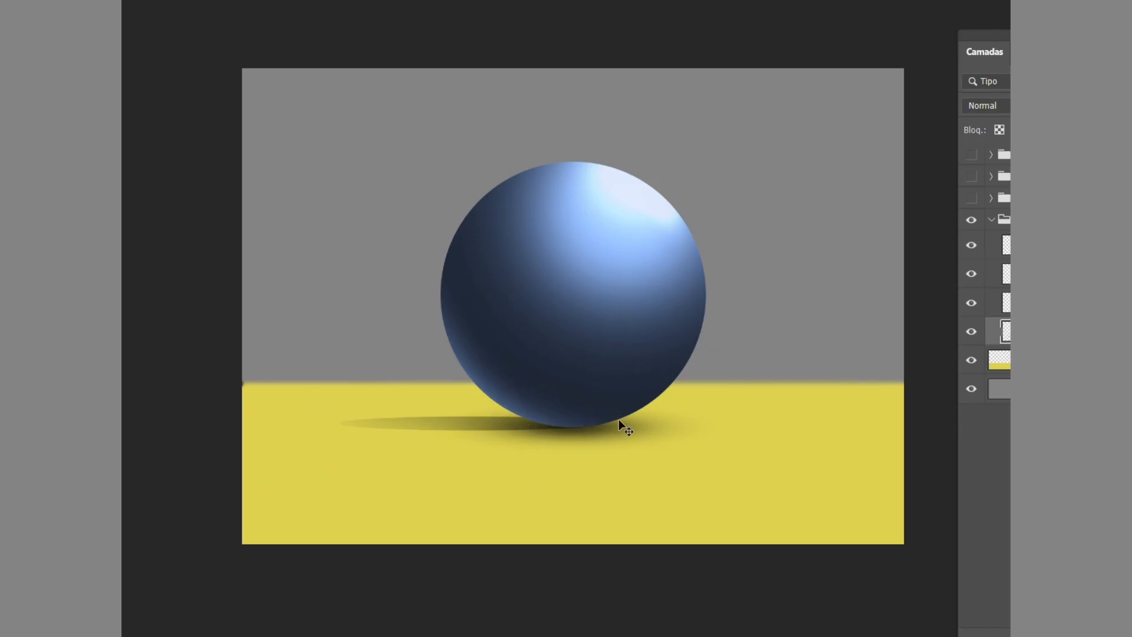
{"action": "left_click", "coordinate": [974, 331]}
{"action": "left_click", "coordinate": [972, 331]}
Load the ball's outline as a selection and add a new layer above the ball's shading layers.
{"action": "left_click", "coordinate": [1005, 302]}
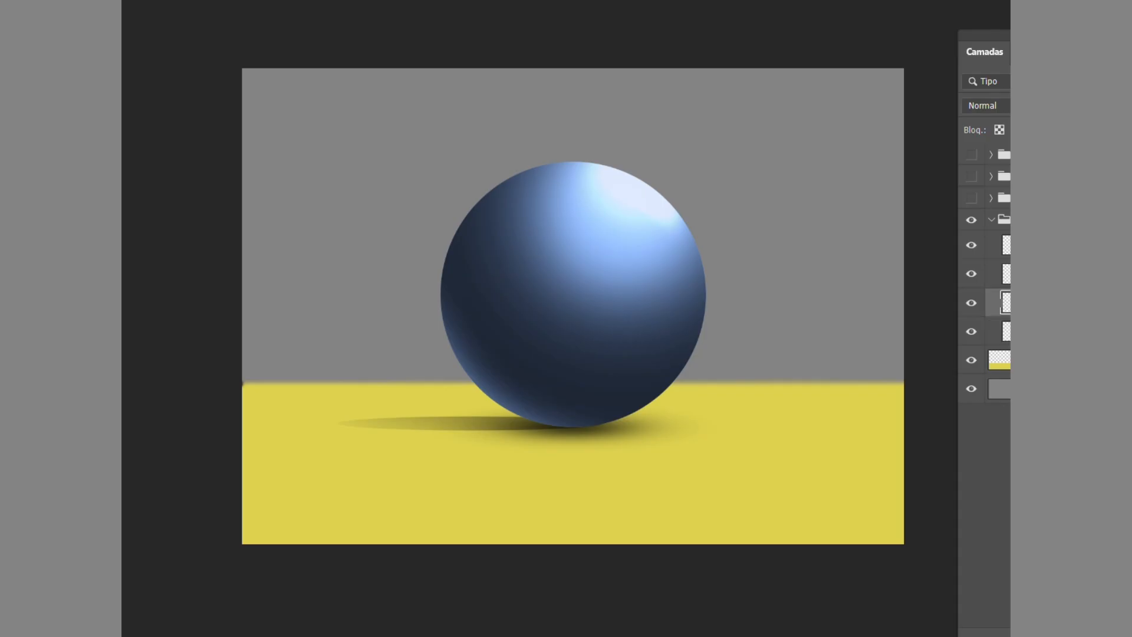
{"action": "left_click", "coordinate": [1006, 303], "text": "ctrl"}
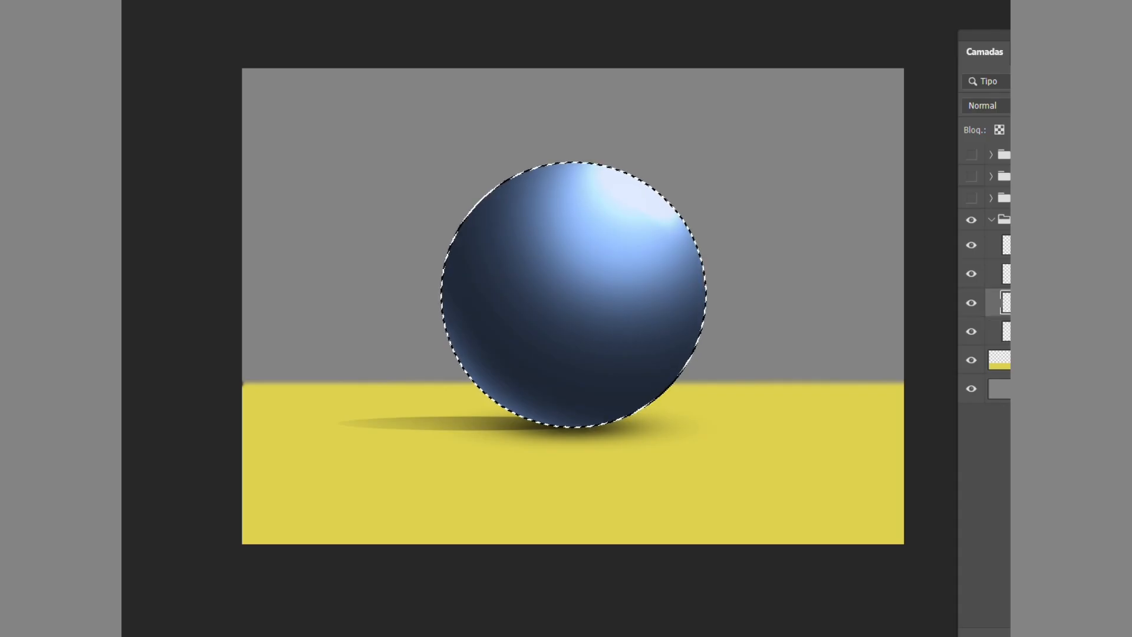
{"action": "left_click", "coordinate": [1006, 244]}
{"action": "key", "text": "ctrl+shift+alt+n"}
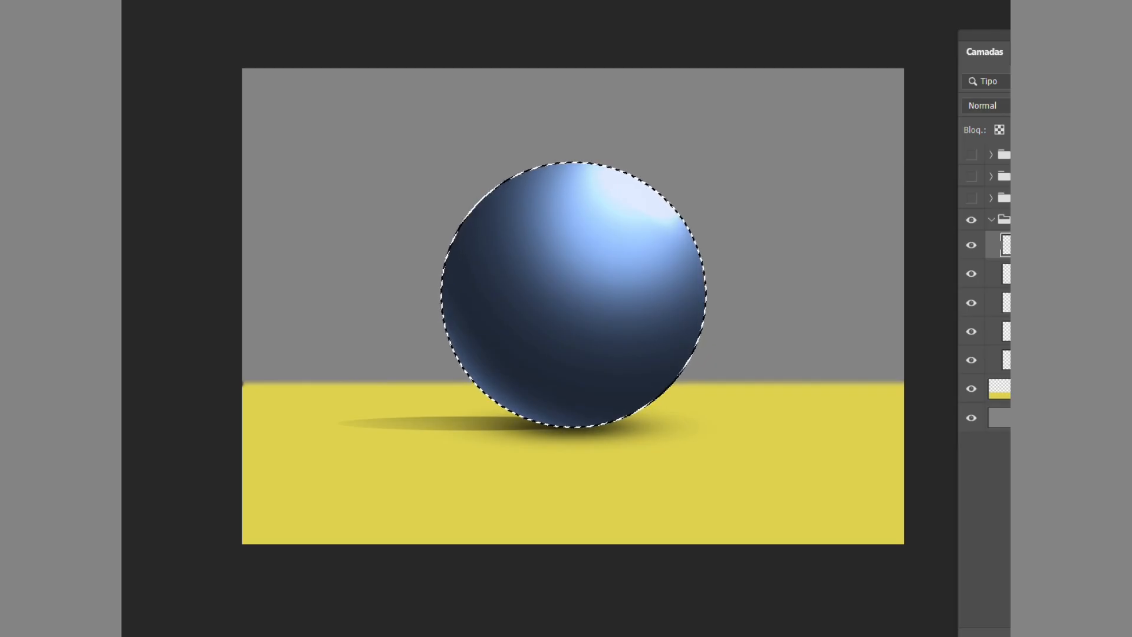
Paint yellow reflected light along the ball's lower-left edge with a soft 431 px brush at 0% hardness.
{"action": "right_click", "coordinate": [487, 391]}
{"action": "left_click_drag", "start_coordinate": [586, 295], "coordinate": [643, 295]}
{"action": "key", "text": "Return"}
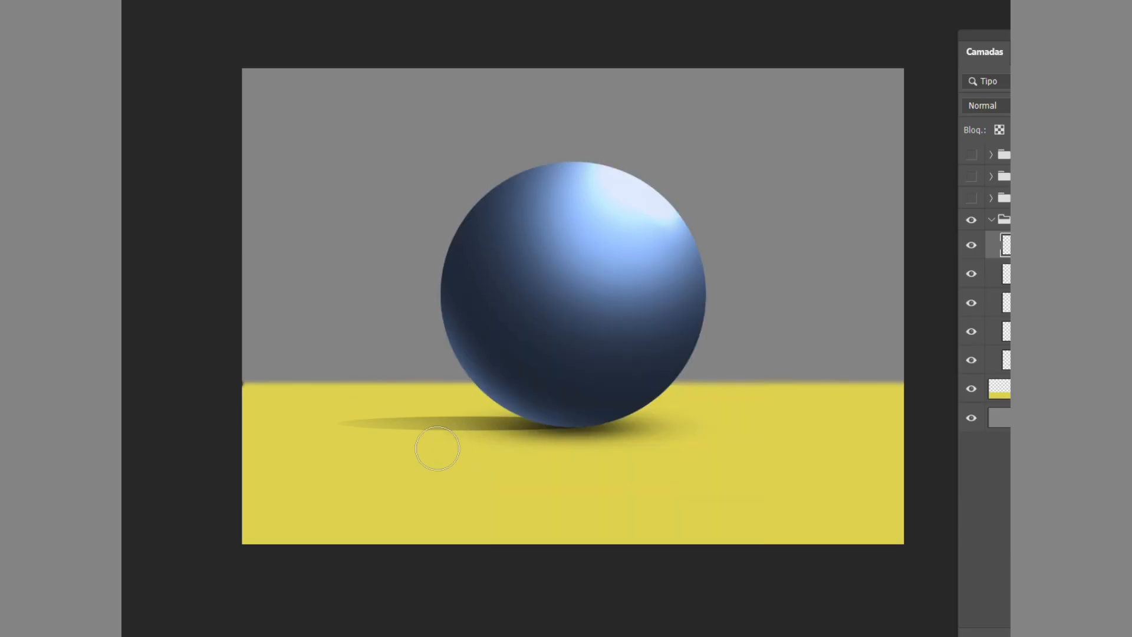
{"action": "right_click", "coordinate": [464, 408]}
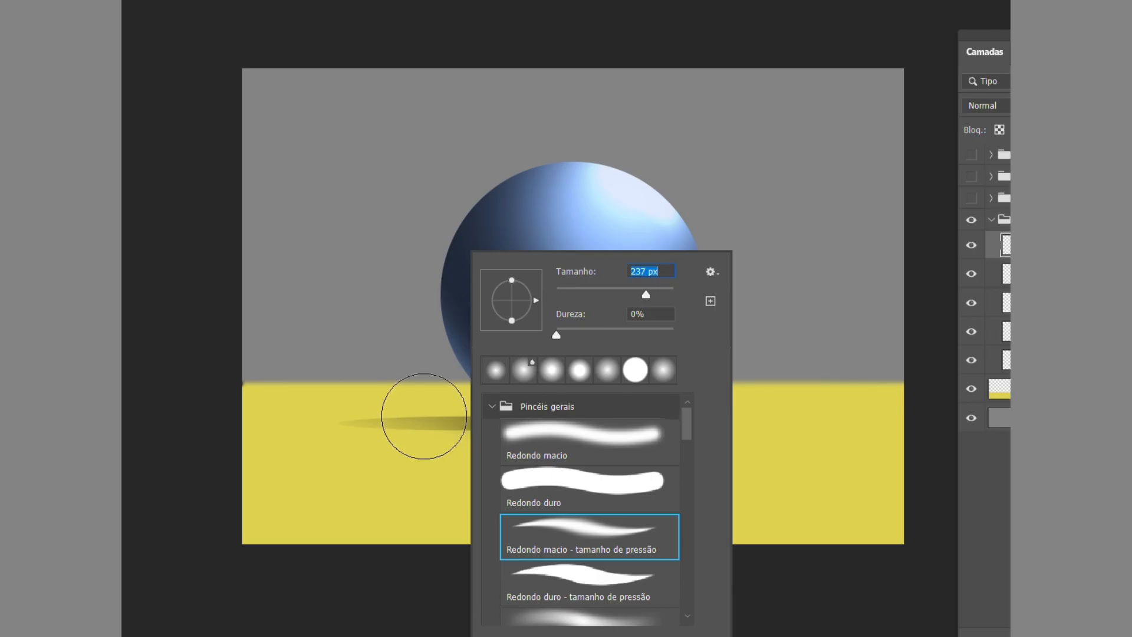
{"action": "key", "text": "Return"}
{"action": "scroll", "coordinate": [544, 442], "scroll_direction": "up", "scroll_amount": 2}
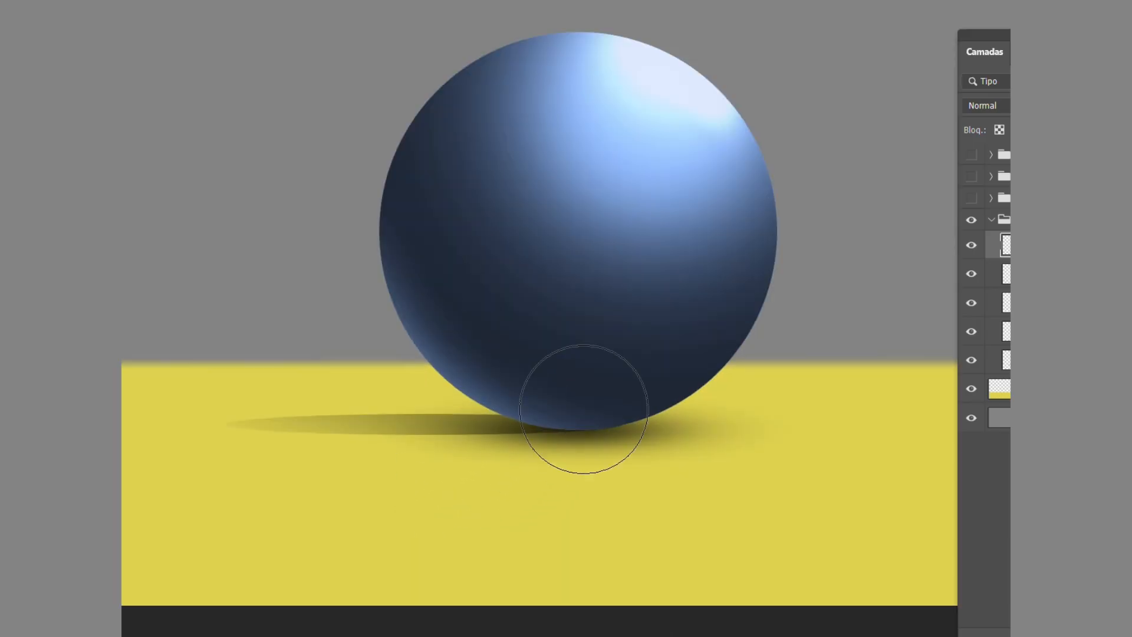
{"action": "right_click", "coordinate": [584, 404]}
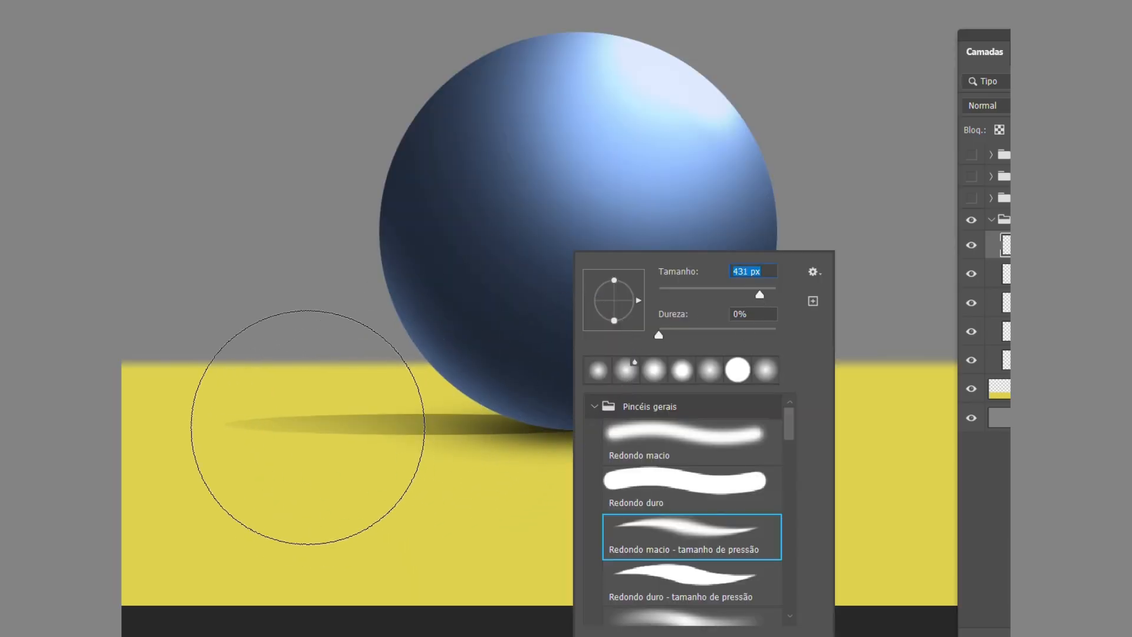
{"action": "key", "text": "Return"}
{"action": "mouse_move", "coordinate": [430, 537]}
{"action": "left_mouse_down"}
{"action": "mouse_move", "coordinate": [497, 564]}
{"action": "mouse_move", "coordinate": [429, 533]}
{"action": "mouse_move", "coordinate": [343, 551]}
{"action": "left_mouse_up"}
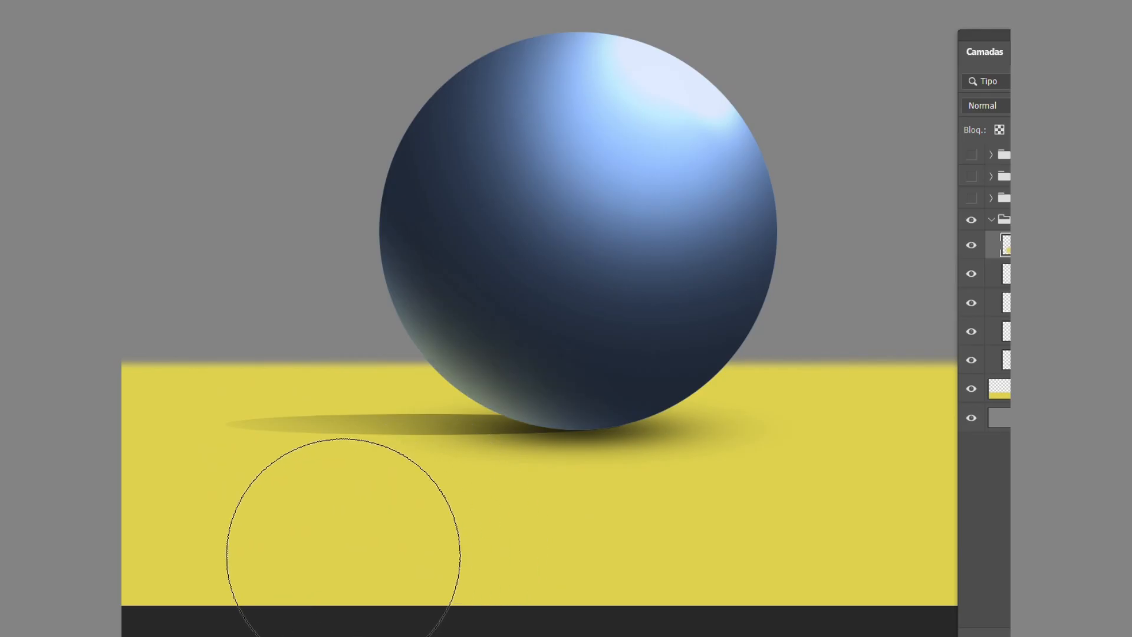
{"action": "left_click_drag", "start_coordinate": [294, 477], "coordinate": [269, 407]}
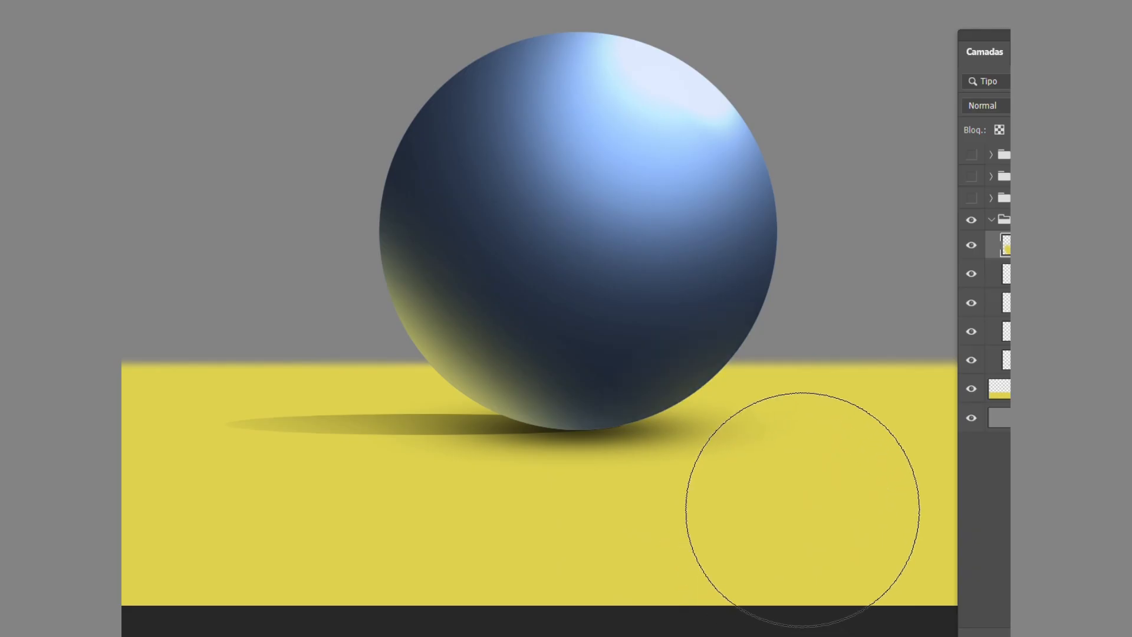
Tone down the yellow reflected light, keeping only a subtle glow along the ball's lower-left edge.
{"action": "left_click_drag", "start_coordinate": [677, 543], "coordinate": [551, 543]}
{"action": "key", "text": "ctrl+z"}
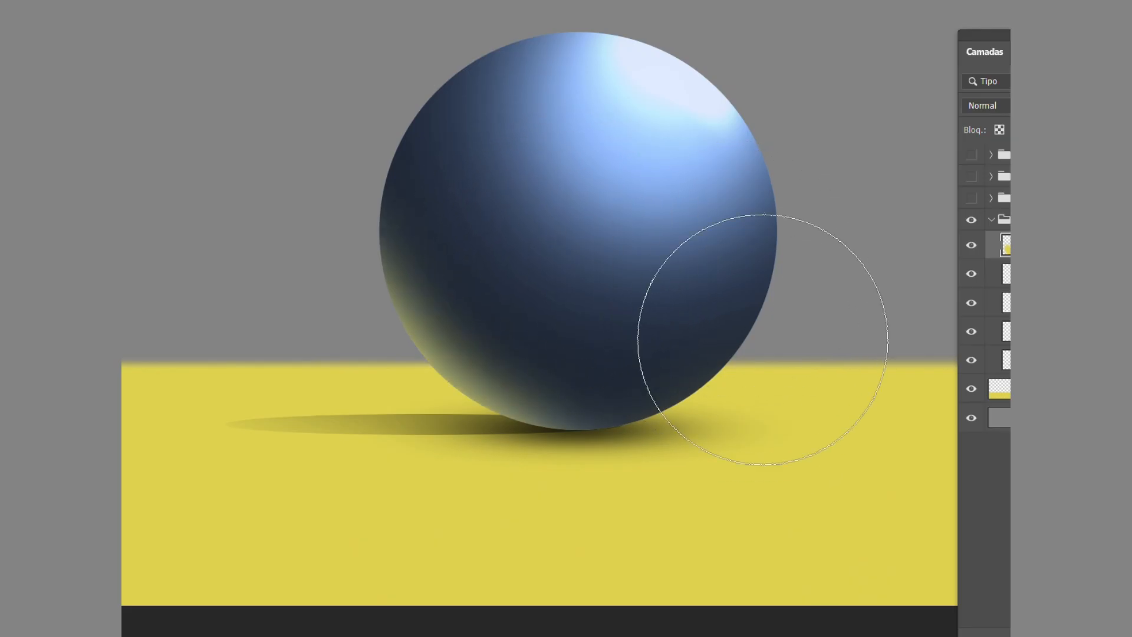
{"action": "key", "text": "ctrl+minus"}
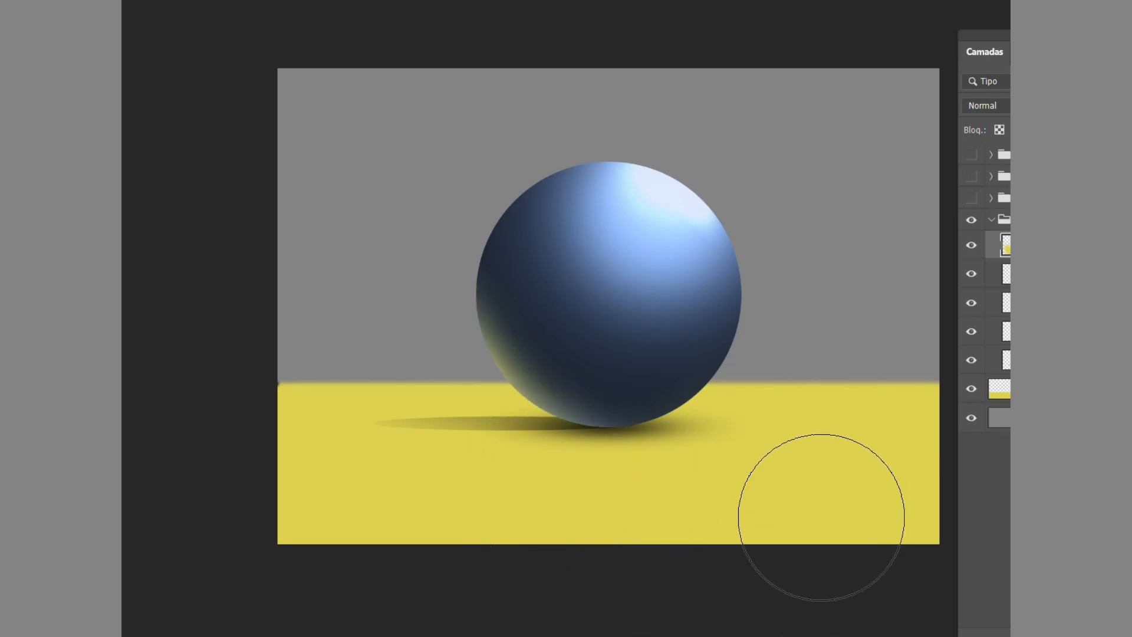
{"action": "key", "text": "v"}
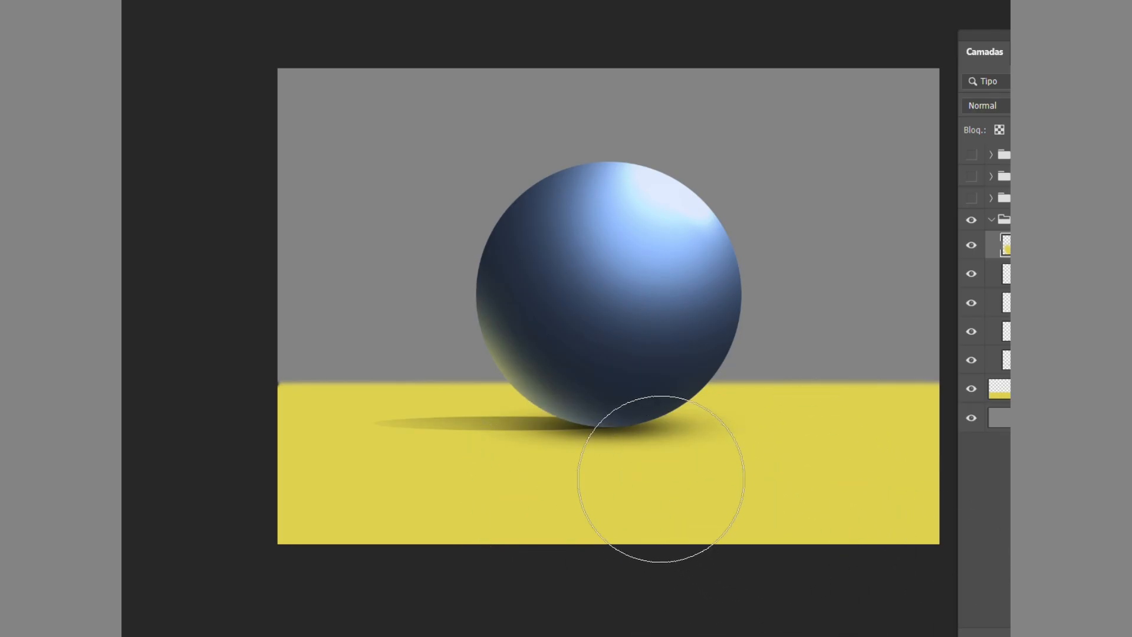
{"action": "scroll", "coordinate": [634, 462], "scroll_direction": "down", "scroll_amount": 2}
{"action": "scroll", "coordinate": [590, 421], "scroll_direction": "up", "scroll_amount": 2}
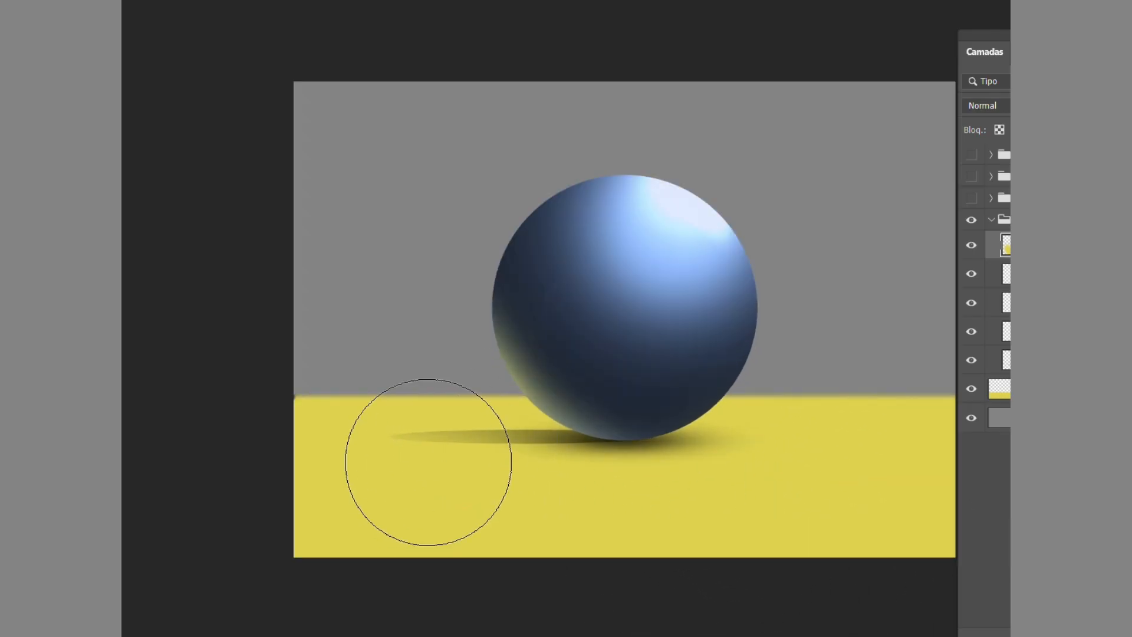
On a new layer, draw a black light ray down to the floor and an arrow bouncing toward the ball, using a 41 px brush at 100% hardness.
{"action": "key", "text": "b"}
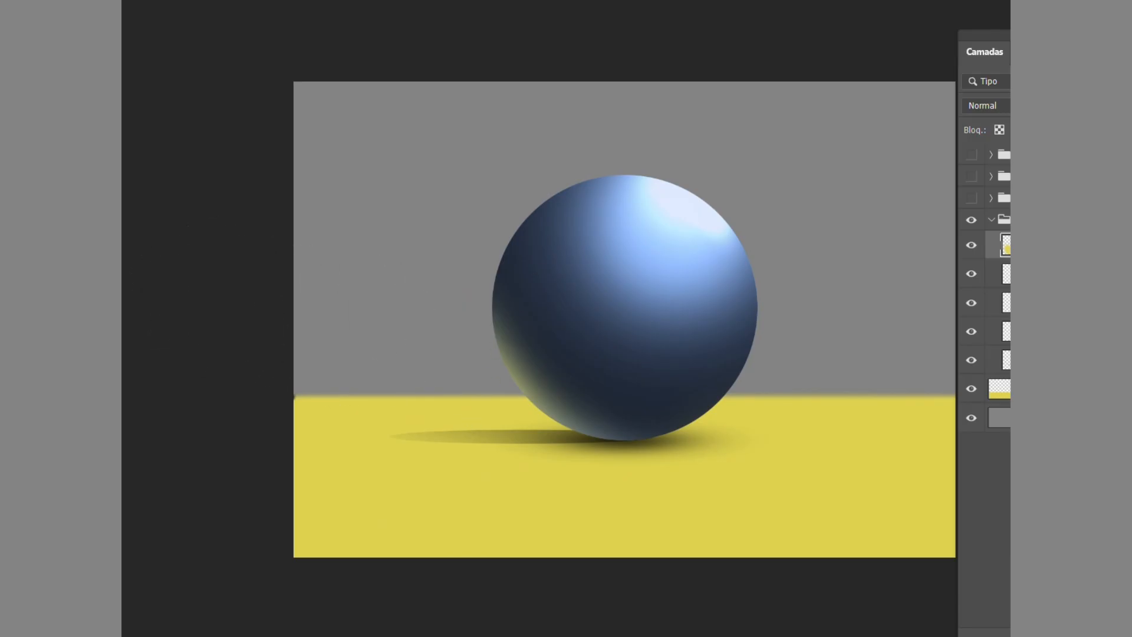
{"action": "key", "text": "ctrl+shift+alt+n"}
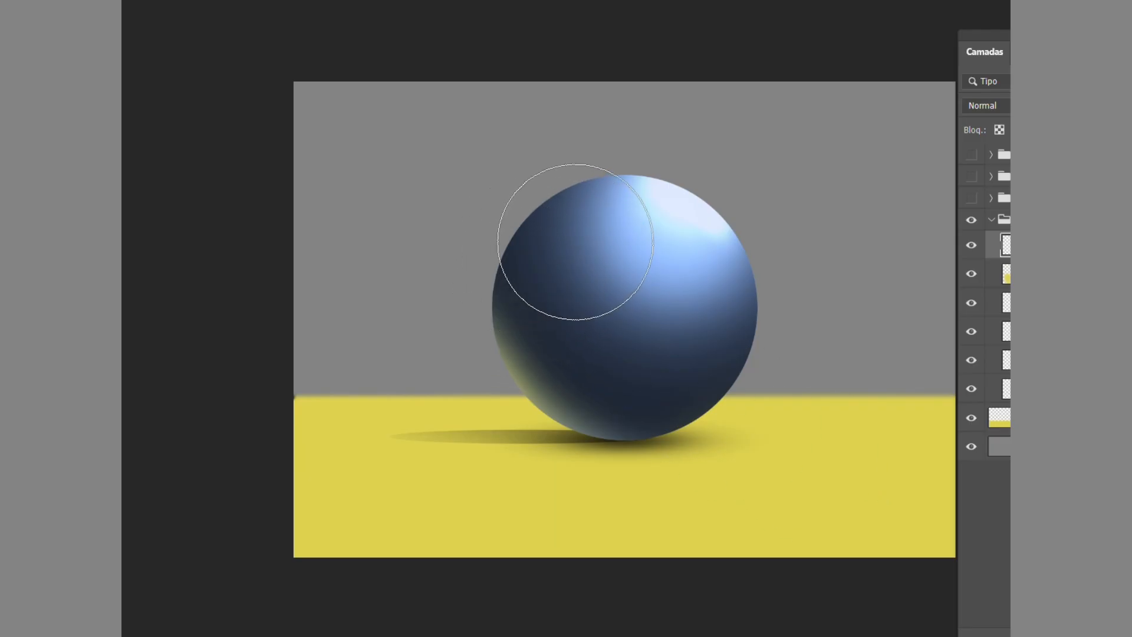
{"action": "right_click", "coordinate": [575, 242]}
{"action": "left_click_drag", "start_coordinate": [680, 324], "coordinate": [804, 313]}
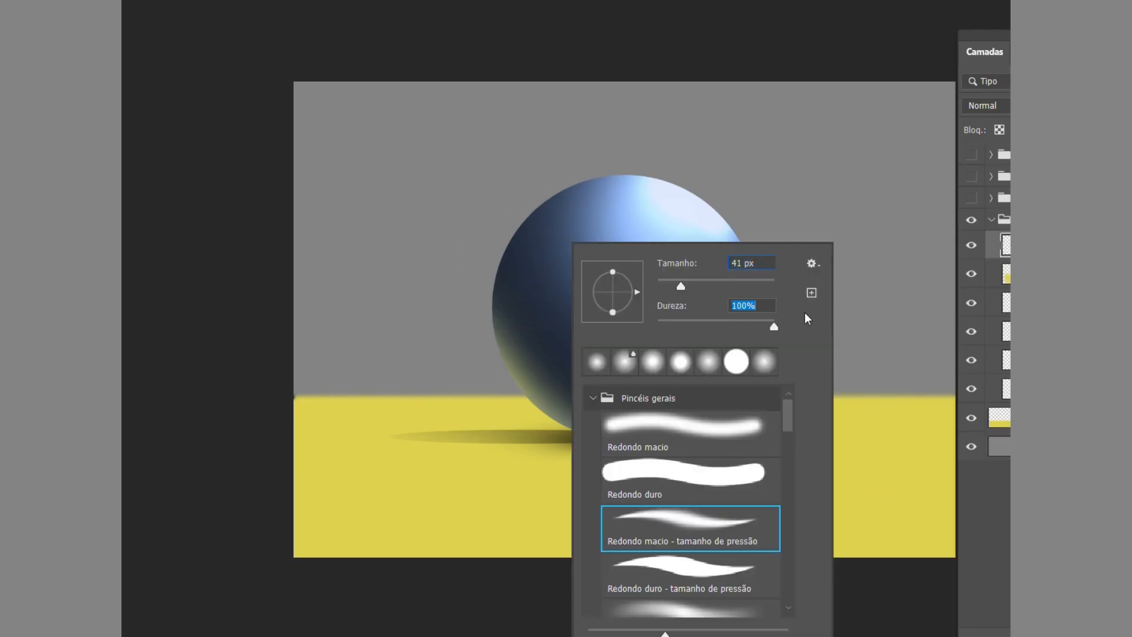
{"action": "left_click_drag", "start_coordinate": [522, 137], "coordinate": [460, 316]}
{"action": "key", "text": "ctrl+z"}
{"action": "mouse_move", "coordinate": [678, 107]}
{"action": "left_mouse_down"}
{"action": "mouse_move", "coordinate": [561, 214]}
{"action": "mouse_move", "coordinate": [401, 411]}
{"action": "mouse_move", "coordinate": [477, 387]}
{"action": "left_mouse_up"}
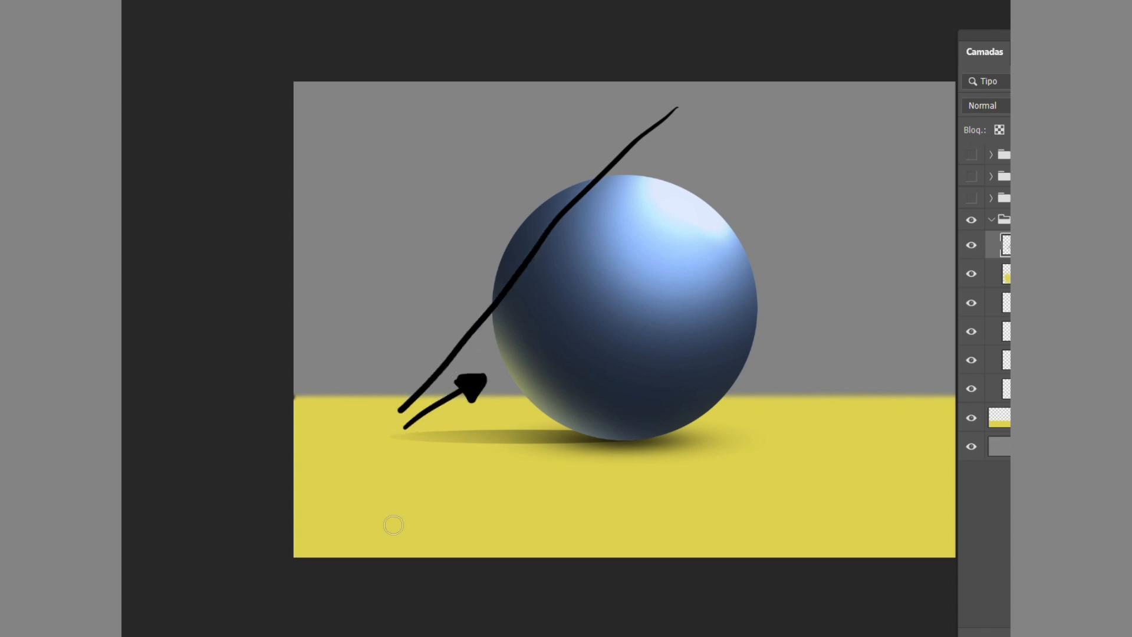
Circle the ray's bounce point on the floor, label it "COR", and add two small arrows pointing at the ball.
{"action": "mouse_move", "coordinate": [368, 423]}
{"action": "left_mouse_down"}
{"action": "mouse_move", "coordinate": [385, 422]}
{"action": "mouse_move", "coordinate": [380, 404]}
{"action": "mouse_move", "coordinate": [401, 475]}
{"action": "mouse_move", "coordinate": [484, 481]}
{"action": "left_mouse_up"}
{"action": "left_click_drag", "start_coordinate": [485, 454], "coordinate": [512, 468]}
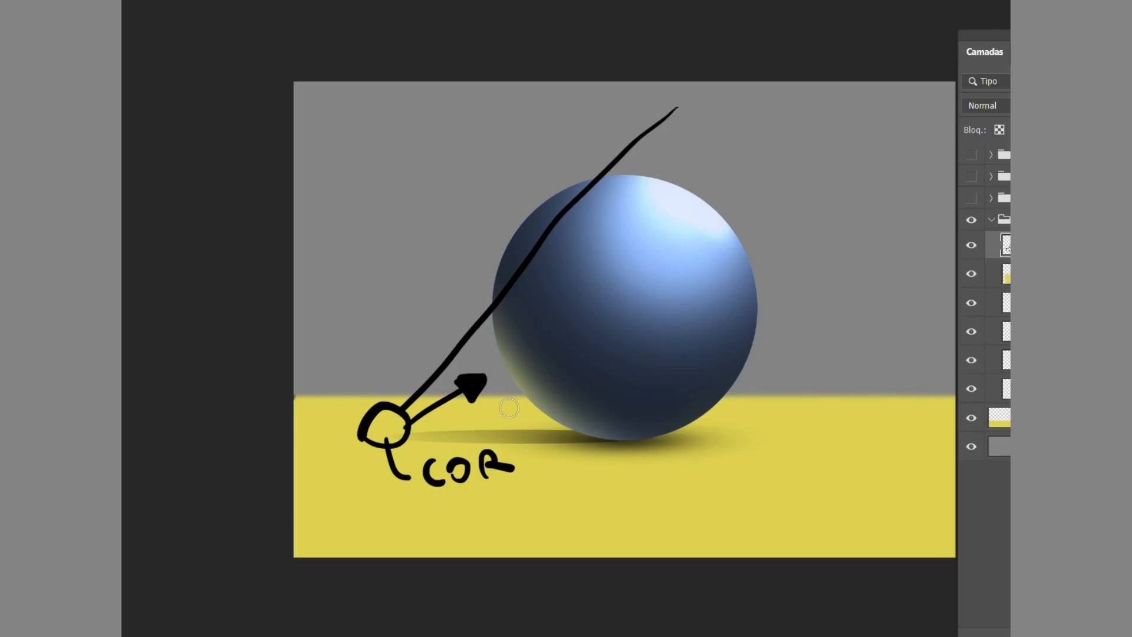
{"action": "left_click_drag", "start_coordinate": [518, 411], "coordinate": [514, 407]}
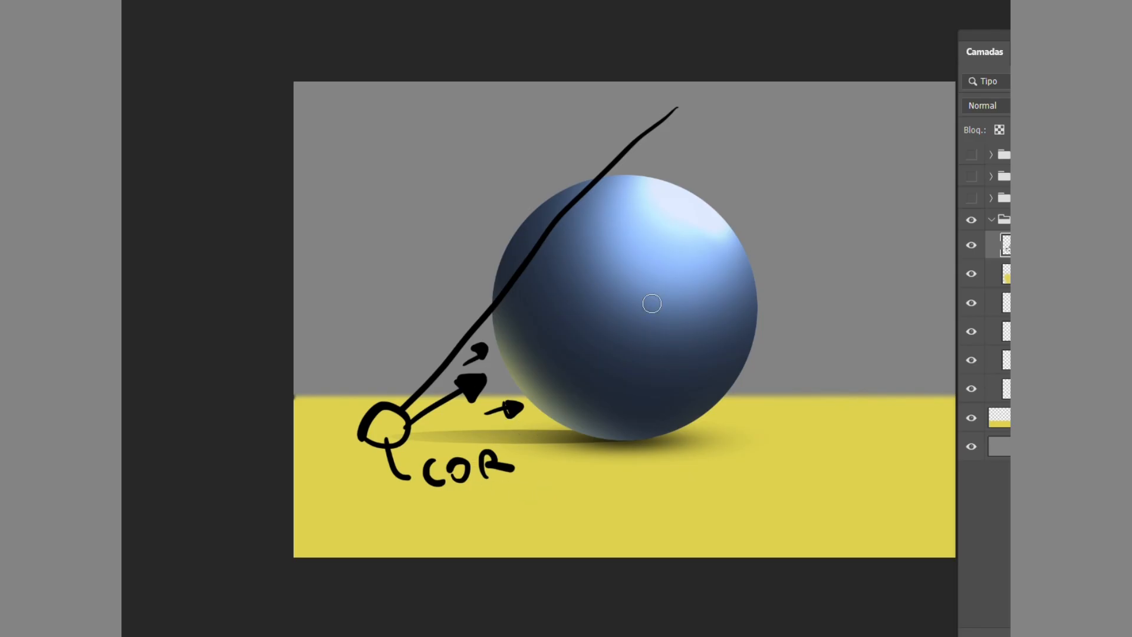
Clear all the annotation strokes from their layer and hide the ball's layer group.
{"action": "key", "text": "ctrl+a"}
{"action": "key", "text": "Delete"}
{"action": "key", "text": "ctrl+d"}
{"action": "left_click", "coordinate": [976, 220]}
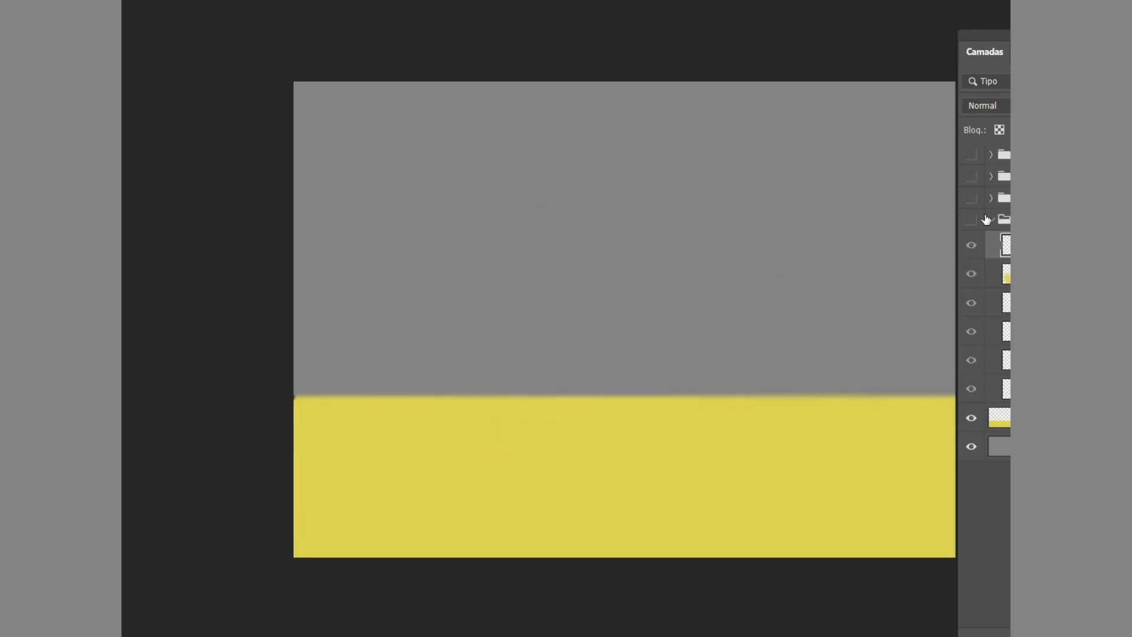
Open the "garrafa" group and paint in the flat light blue bottle body and its darker blue cap from the base layers.
{"action": "left_click", "coordinate": [991, 220]}
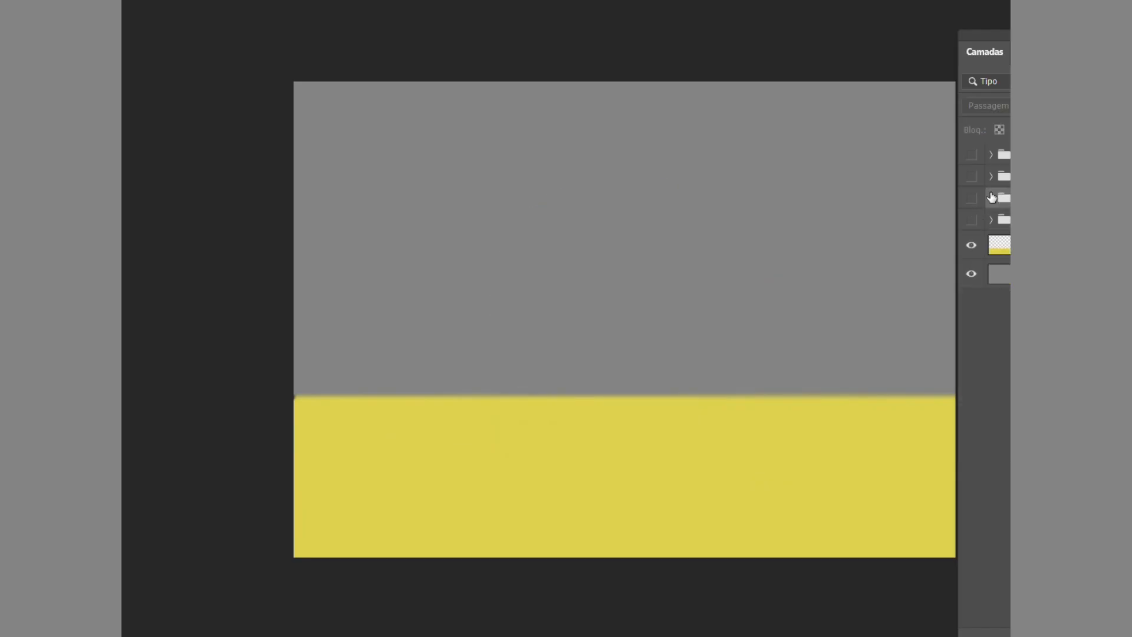
{"action": "left_click", "coordinate": [991, 197]}
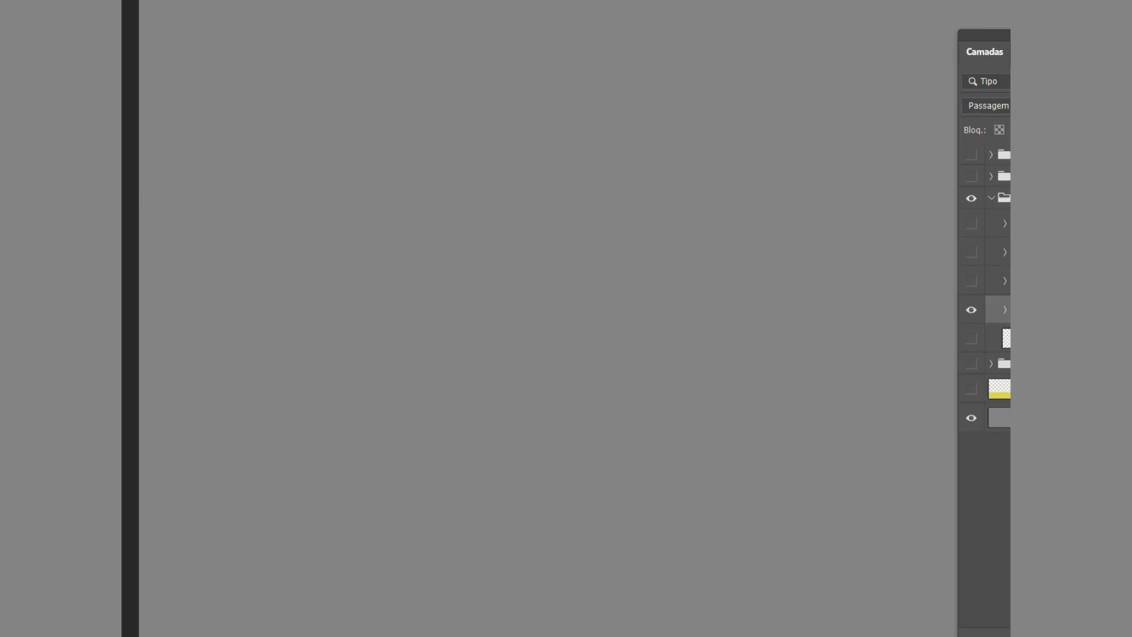
{"action": "mouse_move", "coordinate": [661, 494]}
{"action": "left_mouse_down"}
{"action": "mouse_move", "coordinate": [711, 456]}
{"action": "mouse_move", "coordinate": [668, 510]}
{"action": "mouse_move", "coordinate": [729, 497]}
{"action": "mouse_move", "coordinate": [710, 545]}
{"action": "mouse_move", "coordinate": [741, 512]}
{"action": "mouse_move", "coordinate": [661, 563]}
{"action": "mouse_move", "coordinate": [652, 549]}
{"action": "mouse_move", "coordinate": [611, 556]}
{"action": "mouse_move", "coordinate": [639, 507]}
{"action": "mouse_move", "coordinate": [601, 503]}
{"action": "mouse_move", "coordinate": [588, 550]}
{"action": "mouse_move", "coordinate": [547, 406]}
{"action": "mouse_move", "coordinate": [555, 489]}
{"action": "mouse_move", "coordinate": [555, 385]}
{"action": "mouse_move", "coordinate": [558, 481]}
{"action": "mouse_move", "coordinate": [566, 491]}
{"action": "mouse_move", "coordinate": [579, 452]}
{"action": "mouse_move", "coordinate": [586, 502]}
{"action": "mouse_move", "coordinate": [614, 503]}
{"action": "mouse_move", "coordinate": [622, 476]}
{"action": "mouse_move", "coordinate": [651, 459]}
{"action": "mouse_move", "coordinate": [672, 379]}
{"action": "mouse_move", "coordinate": [690, 393]}
{"action": "mouse_move", "coordinate": [732, 335]}
{"action": "left_mouse_up"}
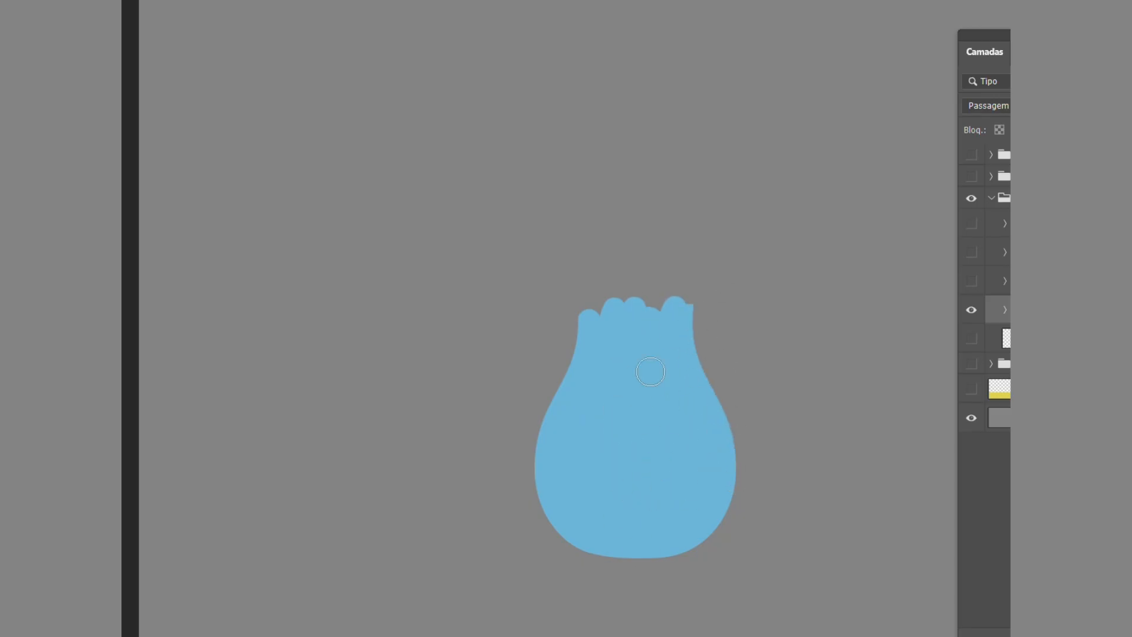
{"action": "mouse_move", "coordinate": [581, 245]}
{"action": "left_mouse_down"}
{"action": "mouse_move", "coordinate": [597, 262]}
{"action": "mouse_move", "coordinate": [608, 305]}
{"action": "mouse_move", "coordinate": [637, 259]}
{"action": "mouse_move", "coordinate": [673, 232]}
{"action": "mouse_move", "coordinate": [686, 353]}
{"action": "left_mouse_up"}
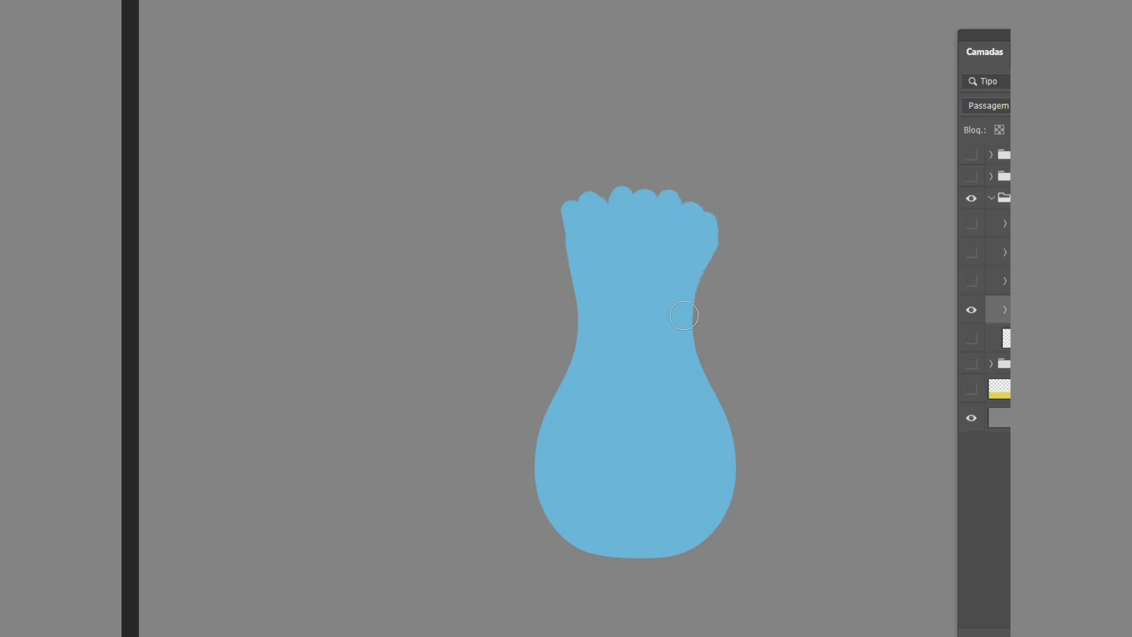
{"action": "mouse_move", "coordinate": [700, 235]}
{"action": "left_mouse_down"}
{"action": "mouse_move", "coordinate": [721, 188]}
{"action": "mouse_move", "coordinate": [678, 136]}
{"action": "mouse_move", "coordinate": [677, 160]}
{"action": "left_mouse_up"}
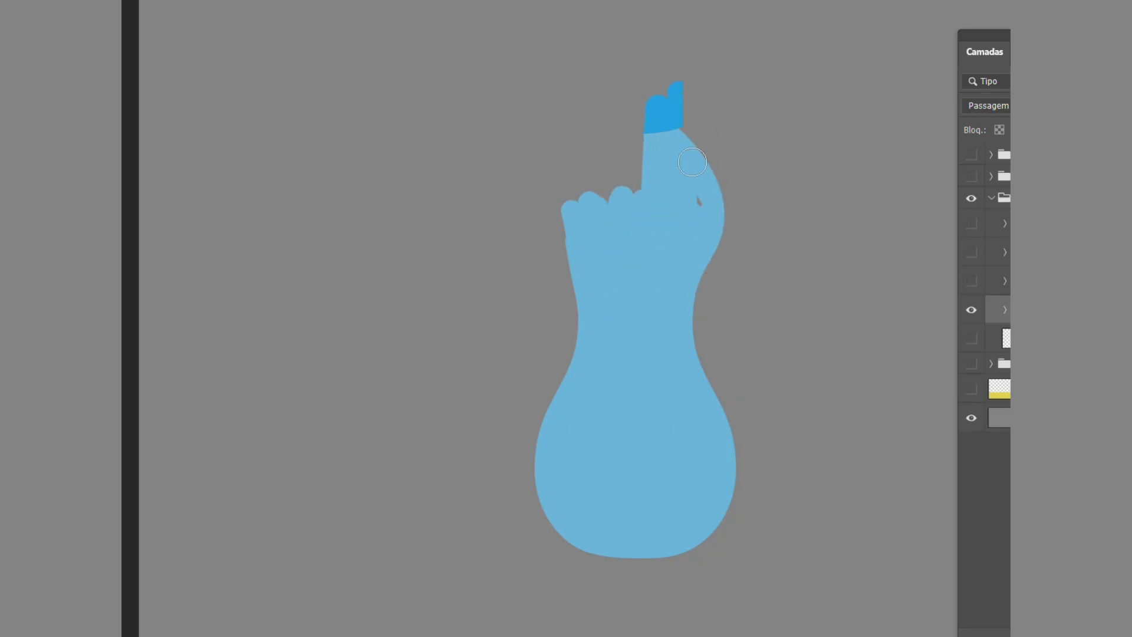
{"action": "mouse_move", "coordinate": [649, 227]}
{"action": "left_mouse_down"}
{"action": "mouse_move", "coordinate": [659, 162]}
{"action": "mouse_move", "coordinate": [648, 151]}
{"action": "mouse_move", "coordinate": [579, 149]}
{"action": "mouse_move", "coordinate": [656, 145]}
{"action": "left_mouse_up"}
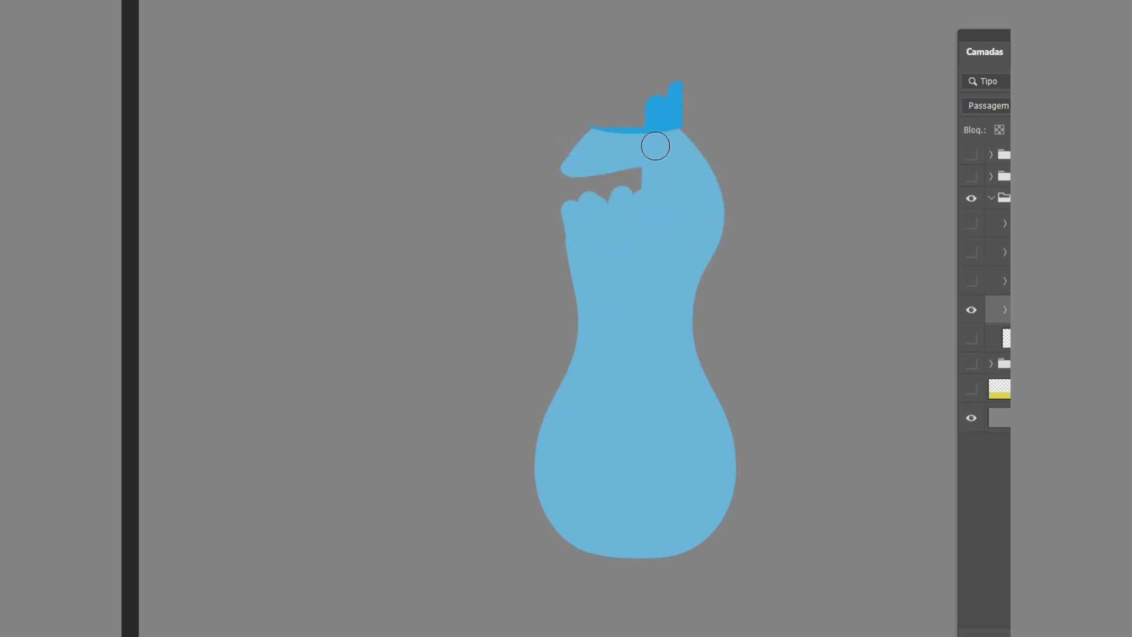
{"action": "mouse_move", "coordinate": [548, 221]}
{"action": "left_mouse_down"}
{"action": "mouse_move", "coordinate": [581, 167]}
{"action": "mouse_move", "coordinate": [612, 204]}
{"action": "mouse_move", "coordinate": [579, 341]}
{"action": "left_mouse_up"}
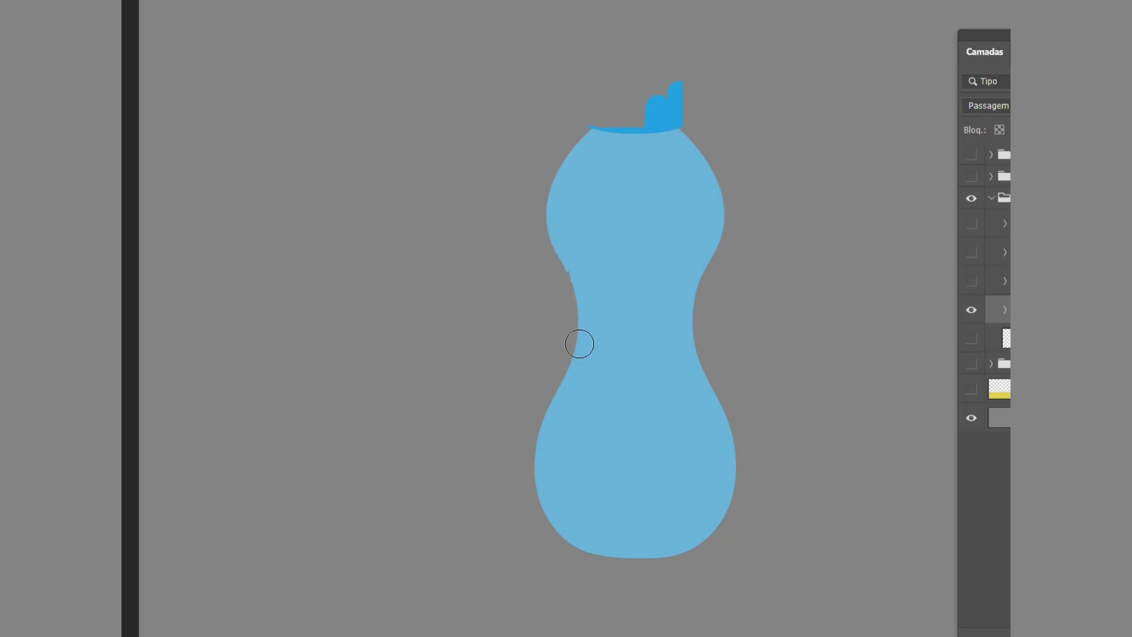
{"action": "mouse_move", "coordinate": [630, 48]}
{"action": "left_mouse_down"}
{"action": "mouse_move", "coordinate": [648, 24]}
{"action": "mouse_move", "coordinate": [678, 60]}
{"action": "left_mouse_up"}
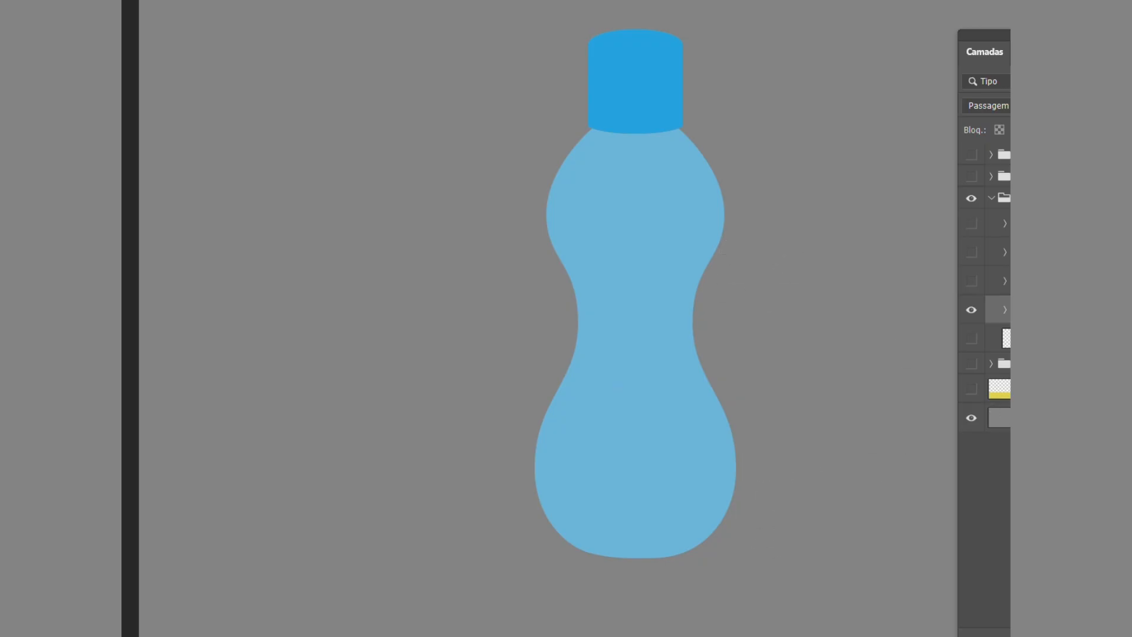
Paint on the mask of the layer "Camada 36" to bring in the white-and-grey occlusion shading over the bottle body and cap.
{"action": "left_click", "coordinate": [999, 280]}
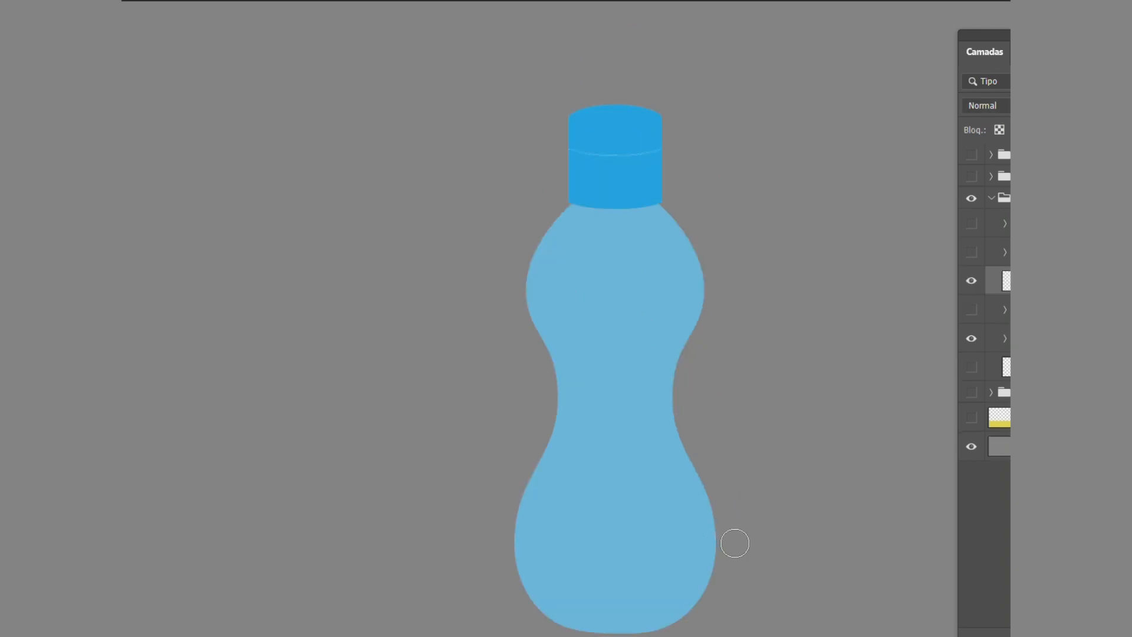
{"action": "mouse_move", "coordinate": [677, 617]}
{"action": "left_mouse_down"}
{"action": "mouse_move", "coordinate": [678, 605]}
{"action": "mouse_move", "coordinate": [619, 625]}
{"action": "mouse_move", "coordinate": [639, 625]}
{"action": "mouse_move", "coordinate": [533, 601]}
{"action": "left_mouse_up"}
{"action": "mouse_move", "coordinate": [561, 531]}
{"action": "left_mouse_down"}
{"action": "mouse_move", "coordinate": [573, 492]}
{"action": "mouse_move", "coordinate": [580, 601]}
{"action": "mouse_move", "coordinate": [589, 416]}
{"action": "mouse_move", "coordinate": [584, 458]}
{"action": "mouse_move", "coordinate": [615, 591]}
{"action": "mouse_move", "coordinate": [655, 594]}
{"action": "mouse_move", "coordinate": [621, 421]}
{"action": "mouse_move", "coordinate": [636, 588]}
{"action": "mouse_move", "coordinate": [597, 481]}
{"action": "mouse_move", "coordinate": [606, 397]}
{"action": "mouse_move", "coordinate": [608, 561]}
{"action": "mouse_move", "coordinate": [585, 580]}
{"action": "mouse_move", "coordinate": [573, 628]}
{"action": "mouse_move", "coordinate": [527, 540]}
{"action": "mouse_move", "coordinate": [525, 587]}
{"action": "mouse_move", "coordinate": [524, 438]}
{"action": "mouse_move", "coordinate": [509, 469]}
{"action": "mouse_move", "coordinate": [557, 374]}
{"action": "mouse_move", "coordinate": [559, 446]}
{"action": "mouse_move", "coordinate": [529, 571]}
{"action": "mouse_move", "coordinate": [559, 510]}
{"action": "mouse_move", "coordinate": [579, 414]}
{"action": "mouse_move", "coordinate": [571, 376]}
{"action": "mouse_move", "coordinate": [552, 357]}
{"action": "mouse_move", "coordinate": [544, 221]}
{"action": "mouse_move", "coordinate": [535, 277]}
{"action": "mouse_move", "coordinate": [561, 215]}
{"action": "mouse_move", "coordinate": [671, 200]}
{"action": "mouse_move", "coordinate": [562, 195]}
{"action": "mouse_move", "coordinate": [569, 248]}
{"action": "mouse_move", "coordinate": [625, 224]}
{"action": "mouse_move", "coordinate": [542, 243]}
{"action": "mouse_move", "coordinate": [538, 275]}
{"action": "mouse_move", "coordinate": [552, 256]}
{"action": "mouse_move", "coordinate": [569, 262]}
{"action": "mouse_move", "coordinate": [575, 313]}
{"action": "mouse_move", "coordinate": [614, 262]}
{"action": "mouse_move", "coordinate": [590, 260]}
{"action": "mouse_move", "coordinate": [600, 244]}
{"action": "mouse_move", "coordinate": [634, 266]}
{"action": "mouse_move", "coordinate": [623, 255]}
{"action": "mouse_move", "coordinate": [592, 380]}
{"action": "mouse_move", "coordinate": [594, 417]}
{"action": "mouse_move", "coordinate": [638, 419]}
{"action": "mouse_move", "coordinate": [634, 308]}
{"action": "mouse_move", "coordinate": [652, 253]}
{"action": "mouse_move", "coordinate": [680, 259]}
{"action": "mouse_move", "coordinate": [656, 307]}
{"action": "mouse_move", "coordinate": [641, 394]}
{"action": "mouse_move", "coordinate": [655, 390]}
{"action": "mouse_move", "coordinate": [667, 411]}
{"action": "mouse_move", "coordinate": [682, 365]}
{"action": "mouse_move", "coordinate": [646, 414]}
{"action": "mouse_move", "coordinate": [649, 488]}
{"action": "mouse_move", "coordinate": [681, 598]}
{"action": "mouse_move", "coordinate": [708, 552]}
{"action": "mouse_move", "coordinate": [697, 589]}
{"action": "left_mouse_up"}
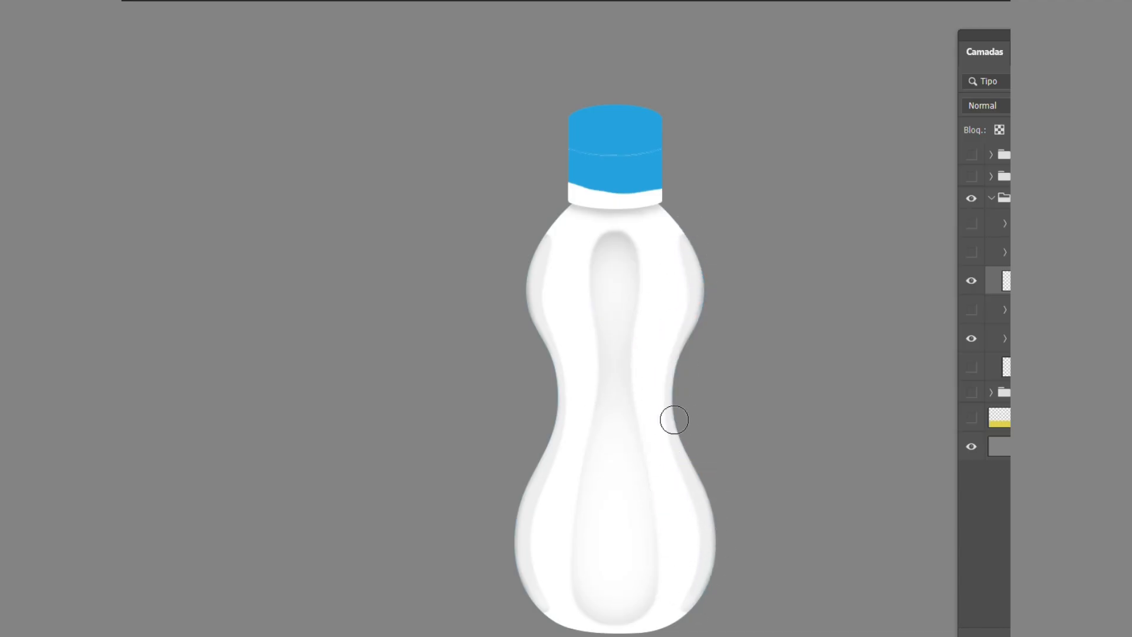
{"action": "mouse_move", "coordinate": [672, 206]}
{"action": "left_mouse_down"}
{"action": "mouse_move", "coordinate": [642, 200]}
{"action": "mouse_move", "coordinate": [661, 121]}
{"action": "mouse_move", "coordinate": [585, 196]}
{"action": "mouse_move", "coordinate": [577, 101]}
{"action": "left_mouse_up"}
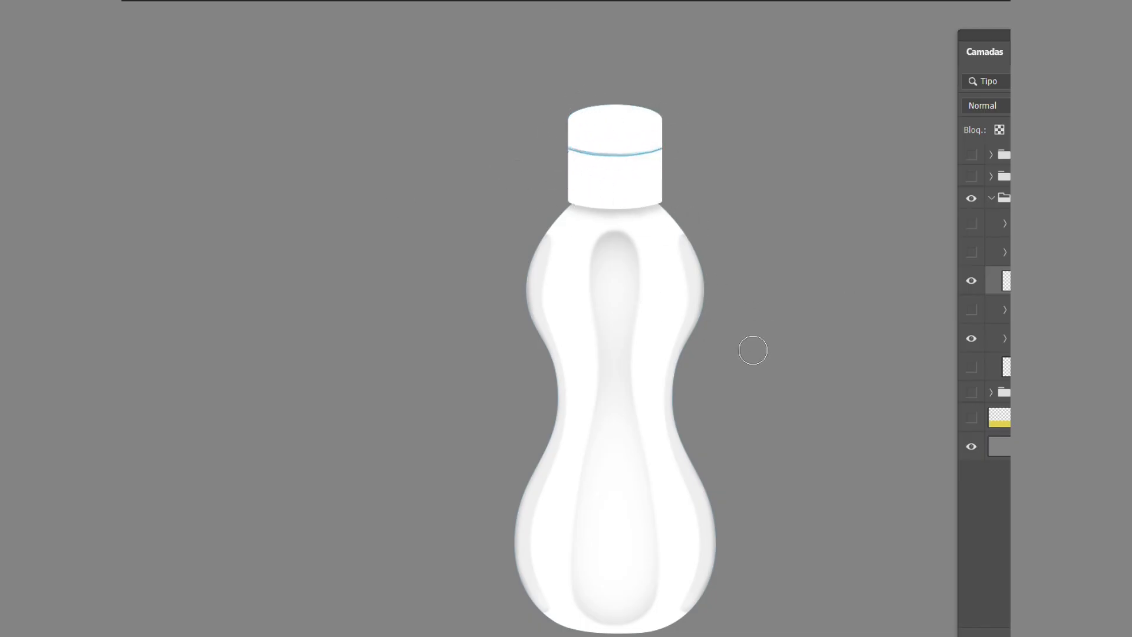
Set the blend mode of the bottle's white-and-grey occlusion layer to Multiplicação.
{"action": "left_click_drag", "start_coordinate": [759, 368], "coordinate": [747, 344]}
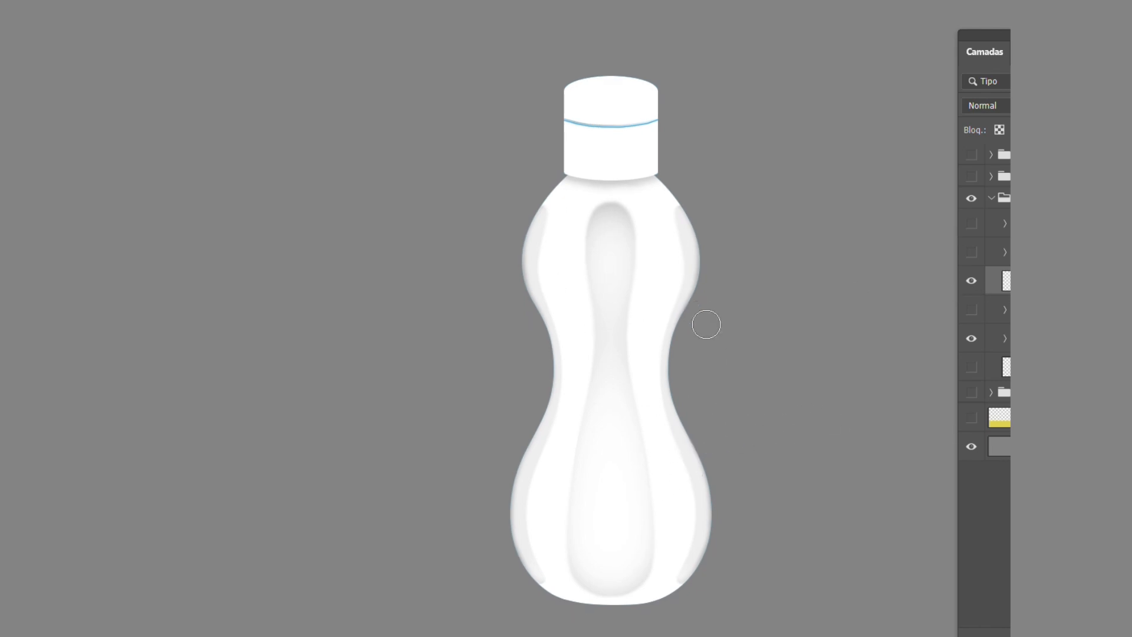
{"action": "scroll", "coordinate": [631, 209], "scroll_direction": "up", "scroll_amount": 5}
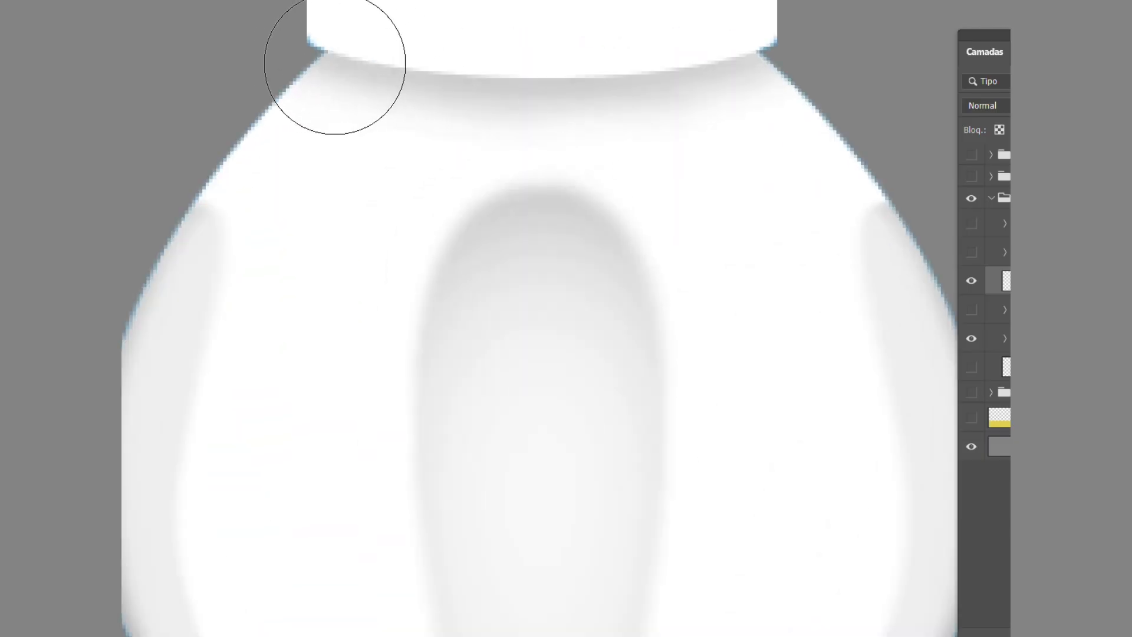
{"action": "scroll", "coordinate": [564, 255], "scroll_direction": "down", "scroll_amount": 5}
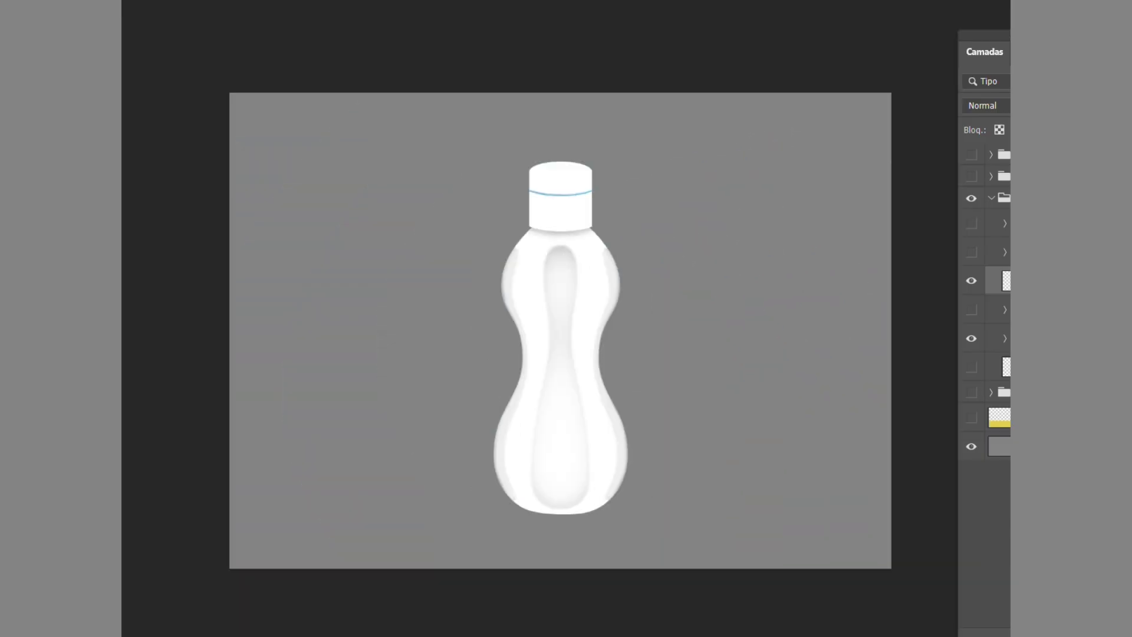
{"action": "left_click_drag", "start_coordinate": [1076, 40], "coordinate": [911, 40]}
{"action": "left_click", "coordinate": [892, 108]}
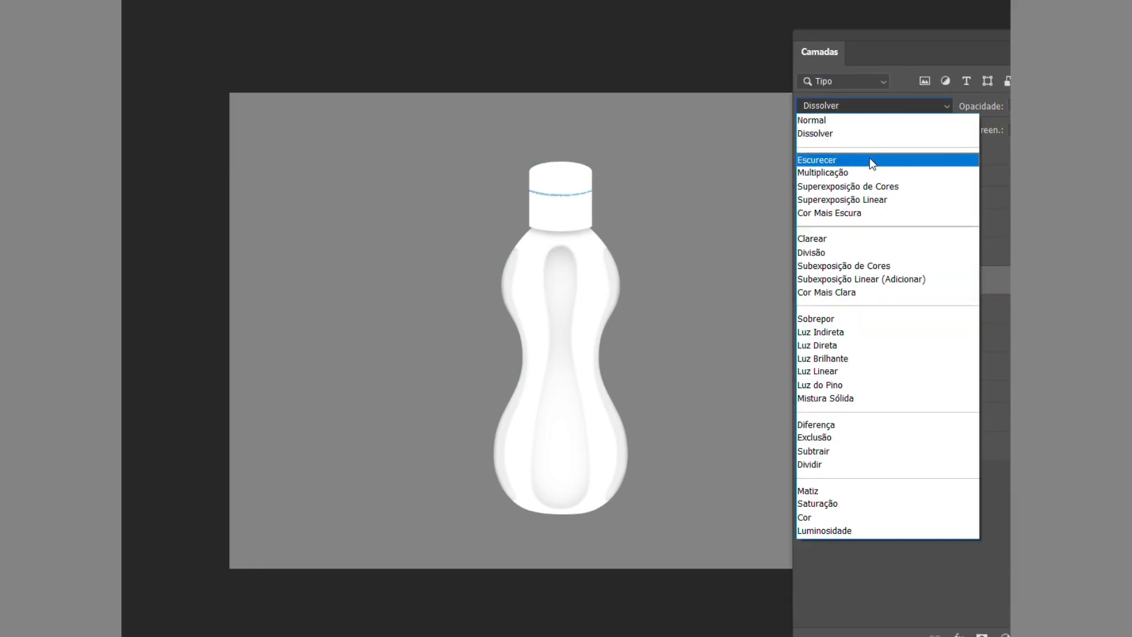
{"action": "left_click", "coordinate": [860, 175]}
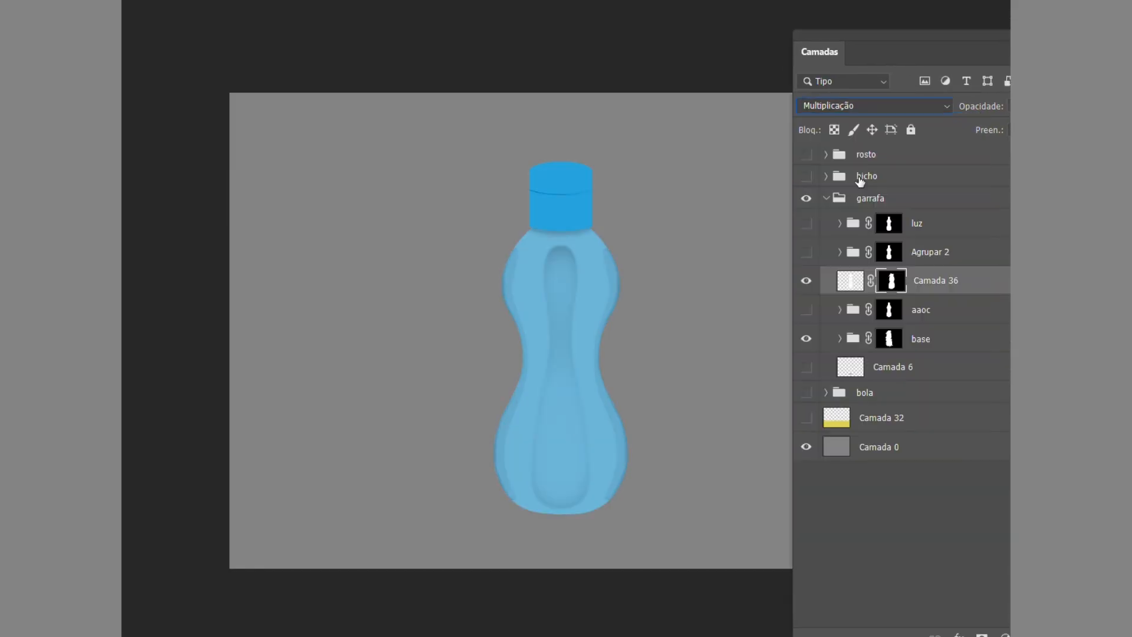
{"action": "left_click_drag", "start_coordinate": [912, 53], "coordinate": [1130, 80]}
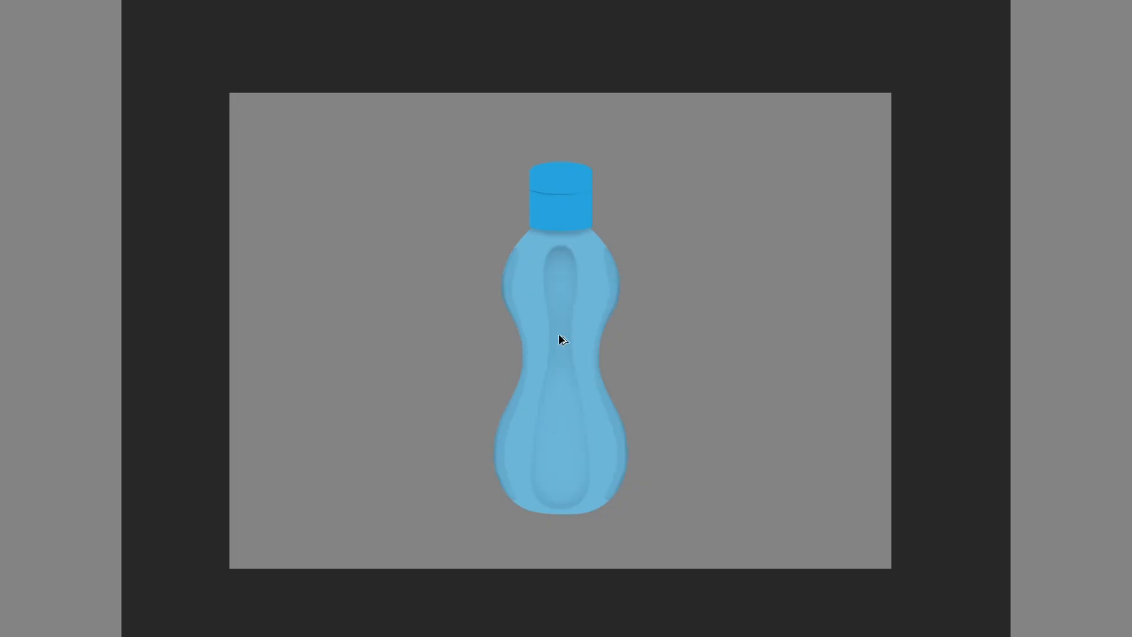
Hide the occlusion shading, paint in the directional shadow over the cap and body, and multiply both shading layers over the blue base.
{"action": "key", "text": "ctrl+plus"}
{"action": "key", "text": "ctrl+plus"}
{"action": "key", "text": "ctrl+minus"}
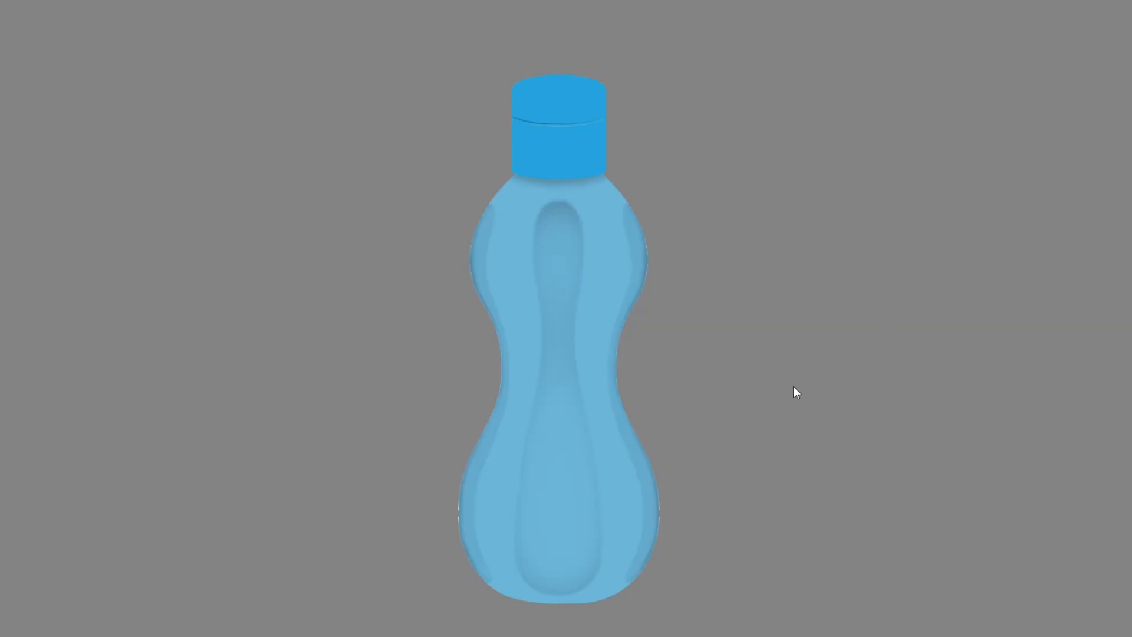
{"action": "key", "text": "ctrl+z"}
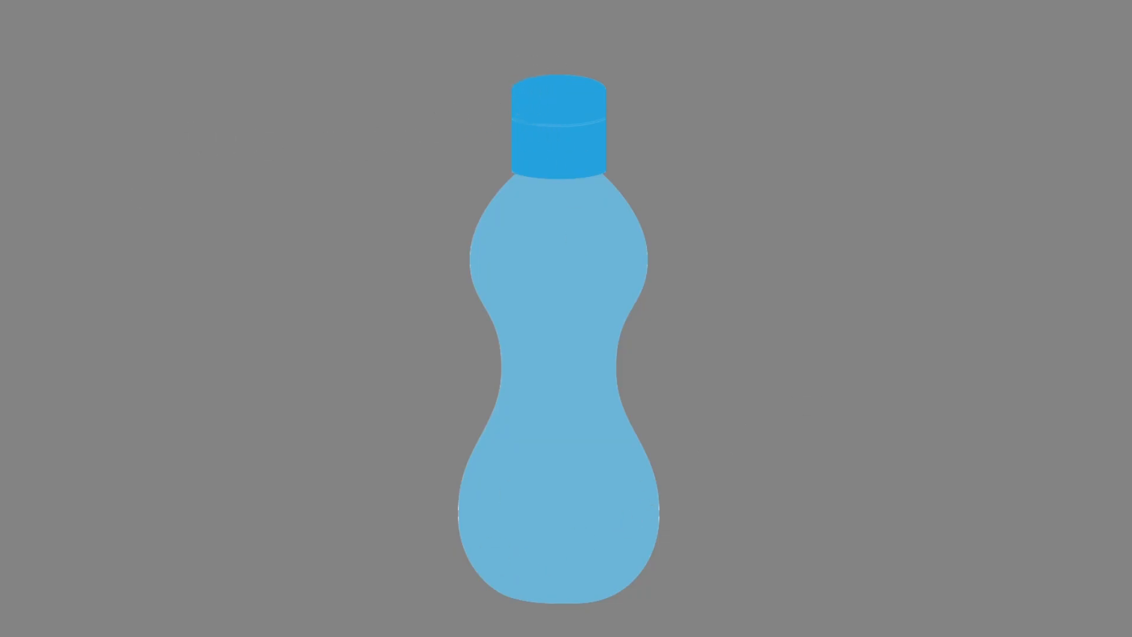
{"action": "mouse_move", "coordinate": [527, 111]}
{"action": "left_mouse_down"}
{"action": "mouse_move", "coordinate": [496, 109]}
{"action": "mouse_move", "coordinate": [533, 80]}
{"action": "mouse_move", "coordinate": [596, 79]}
{"action": "mouse_move", "coordinate": [586, 92]}
{"action": "mouse_move", "coordinate": [594, 72]}
{"action": "mouse_move", "coordinate": [608, 95]}
{"action": "mouse_move", "coordinate": [542, 101]}
{"action": "mouse_move", "coordinate": [492, 128]}
{"action": "mouse_move", "coordinate": [590, 118]}
{"action": "mouse_move", "coordinate": [495, 127]}
{"action": "mouse_move", "coordinate": [576, 142]}
{"action": "mouse_move", "coordinate": [517, 147]}
{"action": "mouse_move", "coordinate": [530, 160]}
{"action": "mouse_move", "coordinate": [622, 146]}
{"action": "mouse_move", "coordinate": [573, 160]}
{"action": "mouse_move", "coordinate": [605, 159]}
{"action": "mouse_move", "coordinate": [586, 166]}
{"action": "mouse_move", "coordinate": [495, 164]}
{"action": "mouse_move", "coordinate": [556, 183]}
{"action": "mouse_move", "coordinate": [498, 175]}
{"action": "mouse_move", "coordinate": [564, 184]}
{"action": "mouse_move", "coordinate": [619, 160]}
{"action": "left_mouse_up"}
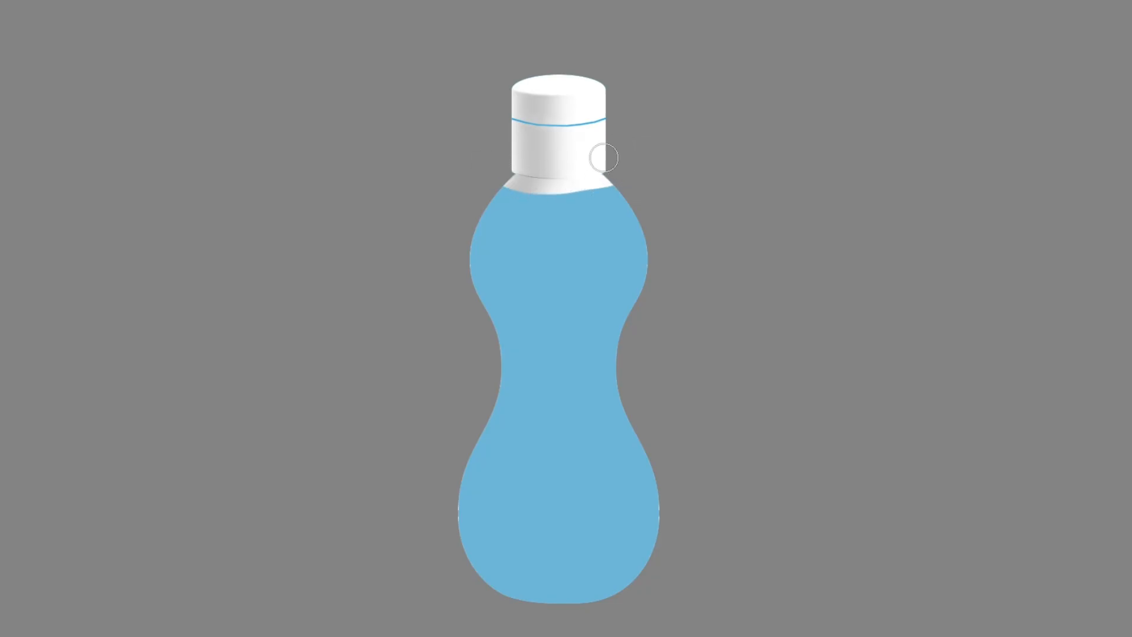
{"action": "mouse_move", "coordinate": [616, 201]}
{"action": "left_mouse_down"}
{"action": "mouse_move", "coordinate": [530, 236]}
{"action": "mouse_move", "coordinate": [468, 288]}
{"action": "mouse_move", "coordinate": [475, 247]}
{"action": "mouse_move", "coordinate": [524, 330]}
{"action": "mouse_move", "coordinate": [574, 177]}
{"action": "mouse_move", "coordinate": [607, 265]}
{"action": "mouse_move", "coordinate": [629, 277]}
{"action": "mouse_move", "coordinate": [510, 405]}
{"action": "mouse_move", "coordinate": [472, 566]}
{"action": "mouse_move", "coordinate": [499, 590]}
{"action": "mouse_move", "coordinate": [520, 417]}
{"action": "mouse_move", "coordinate": [520, 538]}
{"action": "mouse_move", "coordinate": [610, 427]}
{"action": "mouse_move", "coordinate": [635, 505]}
{"action": "mouse_move", "coordinate": [621, 407]}
{"action": "mouse_move", "coordinate": [629, 536]}
{"action": "mouse_move", "coordinate": [592, 566]}
{"action": "mouse_move", "coordinate": [581, 475]}
{"action": "mouse_move", "coordinate": [536, 574]}
{"action": "mouse_move", "coordinate": [564, 430]}
{"action": "mouse_move", "coordinate": [569, 523]}
{"action": "mouse_move", "coordinate": [511, 335]}
{"action": "left_mouse_up"}
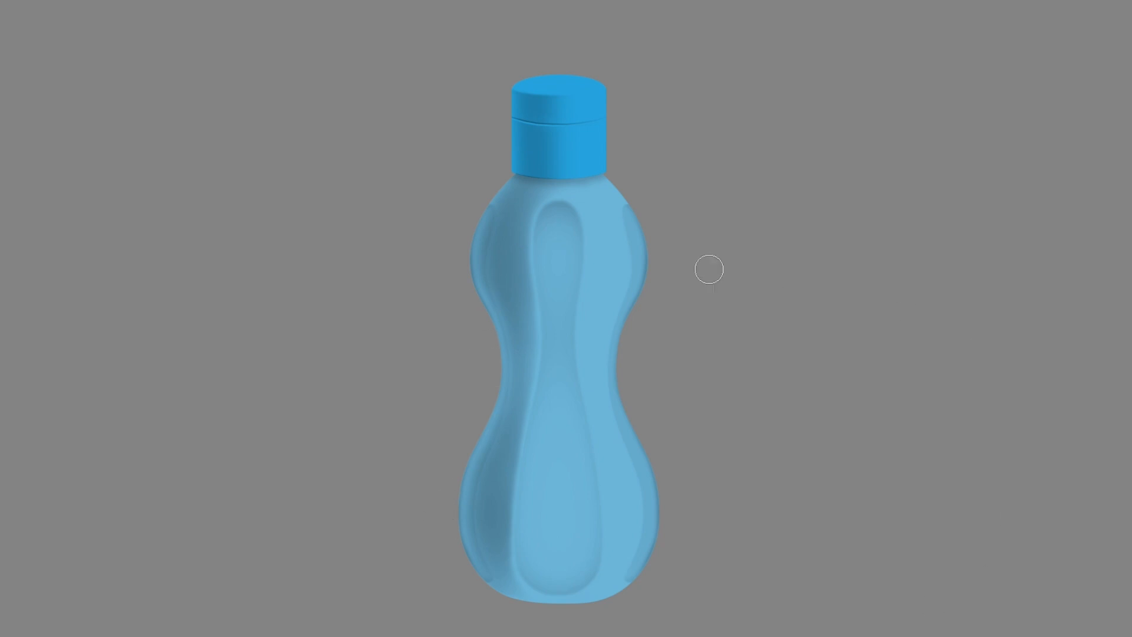
With a smaller black brush, draw three light-direction arrows aimed at the bottle and label them "LUZ".
{"action": "right_click", "coordinate": [244, 134]}
{"action": "left_click_drag", "start_coordinate": [349, 175], "coordinate": [335, 175]}
{"action": "left_click", "coordinate": [715, 87]}
{"action": "left_click_drag", "start_coordinate": [756, 53], "coordinate": [652, 145]}
{"action": "mouse_move", "coordinate": [715, 104]}
{"action": "left_mouse_down"}
{"action": "mouse_move", "coordinate": [717, 117]}
{"action": "mouse_move", "coordinate": [737, 111]}
{"action": "left_mouse_up"}
{"action": "mouse_move", "coordinate": [735, 96]}
{"action": "left_mouse_down"}
{"action": "mouse_move", "coordinate": [744, 108]}
{"action": "mouse_move", "coordinate": [754, 88]}
{"action": "left_mouse_up"}
{"action": "mouse_move", "coordinate": [756, 81]}
{"action": "left_mouse_down"}
{"action": "mouse_move", "coordinate": [780, 76]}
{"action": "mouse_move", "coordinate": [784, 92]}
{"action": "left_mouse_up"}
{"action": "mouse_move", "coordinate": [781, 177]}
{"action": "left_mouse_down"}
{"action": "mouse_move", "coordinate": [686, 248]}
{"action": "mouse_move", "coordinate": [711, 241]}
{"action": "mouse_move", "coordinate": [692, 234]}
{"action": "left_mouse_up"}
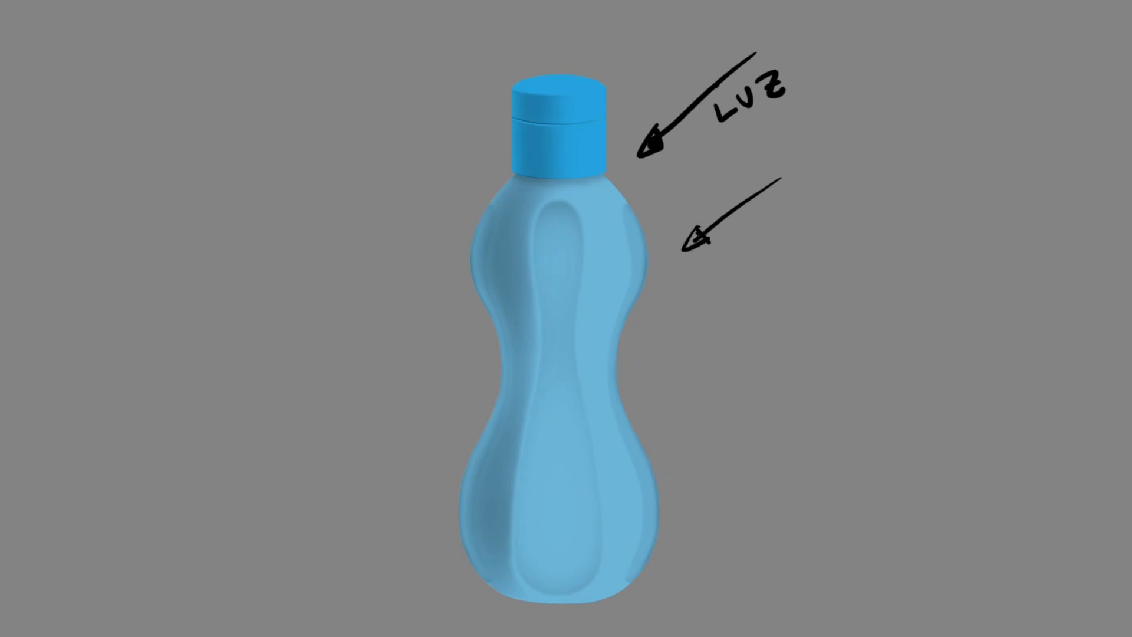
{"action": "mouse_move", "coordinate": [690, 17]}
{"action": "left_mouse_down"}
{"action": "mouse_move", "coordinate": [628, 68]}
{"action": "mouse_move", "coordinate": [643, 64]}
{"action": "left_mouse_up"}
Outline the shaded strip running down the bottle's cap and body, and draw a curved arrow from it to the label "SOMBRA".
{"action": "mouse_move", "coordinate": [522, 192]}
{"action": "left_mouse_down"}
{"action": "mouse_move", "coordinate": [499, 284]}
{"action": "mouse_move", "coordinate": [511, 405]}
{"action": "mouse_move", "coordinate": [489, 508]}
{"action": "mouse_move", "coordinate": [514, 580]}
{"action": "mouse_move", "coordinate": [545, 475]}
{"action": "mouse_move", "coordinate": [539, 253]}
{"action": "mouse_move", "coordinate": [561, 187]}
{"action": "mouse_move", "coordinate": [559, 116]}
{"action": "mouse_move", "coordinate": [544, 101]}
{"action": "mouse_move", "coordinate": [512, 202]}
{"action": "left_mouse_up"}
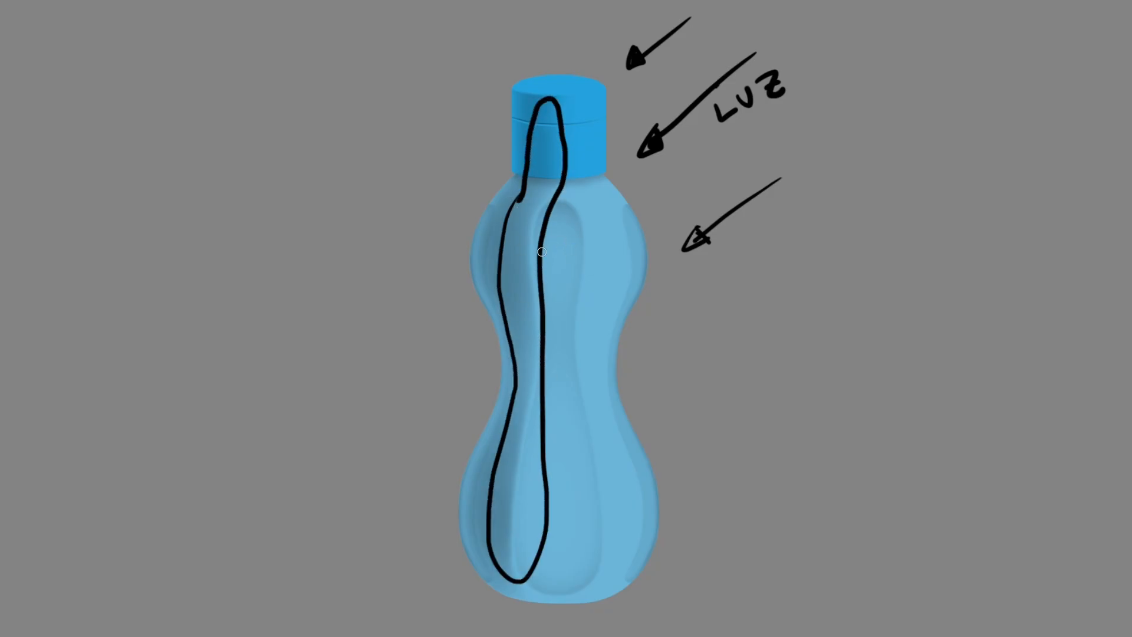
{"action": "mouse_move", "coordinate": [520, 569]}
{"action": "left_mouse_down"}
{"action": "mouse_move", "coordinate": [577, 632]}
{"action": "mouse_move", "coordinate": [758, 480]}
{"action": "left_mouse_up"}
{"action": "left_click_drag", "start_coordinate": [760, 429], "coordinate": [727, 462]}
{"action": "left_click_drag", "start_coordinate": [767, 436], "coordinate": [806, 438]}
{"action": "mouse_move", "coordinate": [803, 439]}
{"action": "left_mouse_down"}
{"action": "mouse_move", "coordinate": [812, 408]}
{"action": "mouse_move", "coordinate": [817, 441]}
{"action": "left_mouse_up"}
{"action": "mouse_move", "coordinate": [836, 444]}
{"action": "left_mouse_down"}
{"action": "mouse_move", "coordinate": [832, 420]}
{"action": "mouse_move", "coordinate": [836, 439]}
{"action": "left_mouse_up"}
{"action": "left_click_drag", "start_coordinate": [849, 421], "coordinate": [872, 400]}
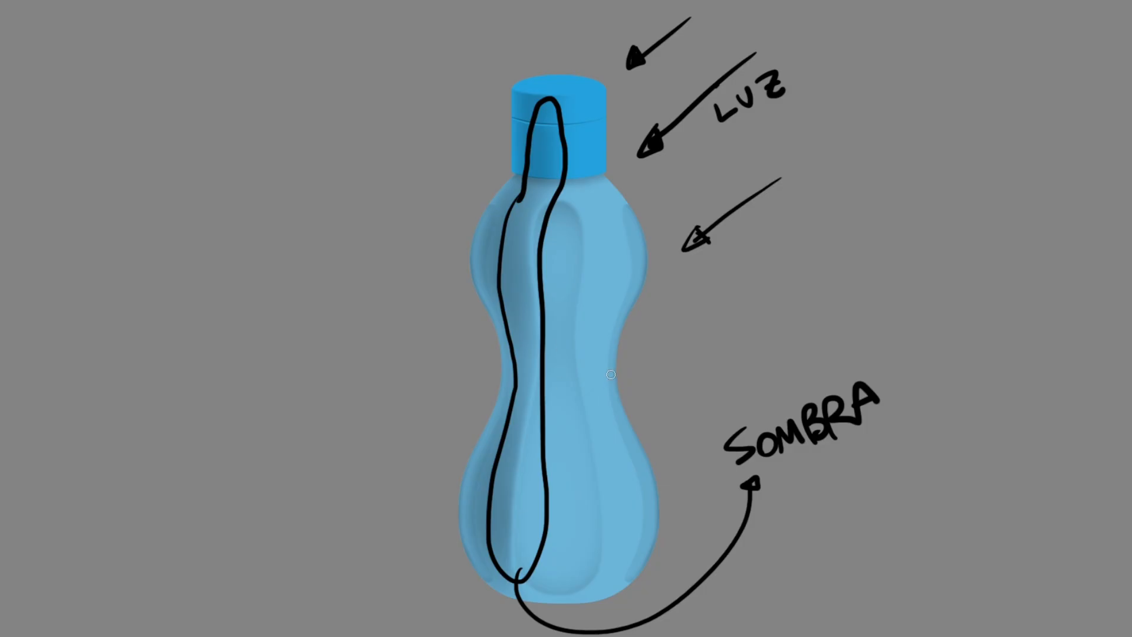